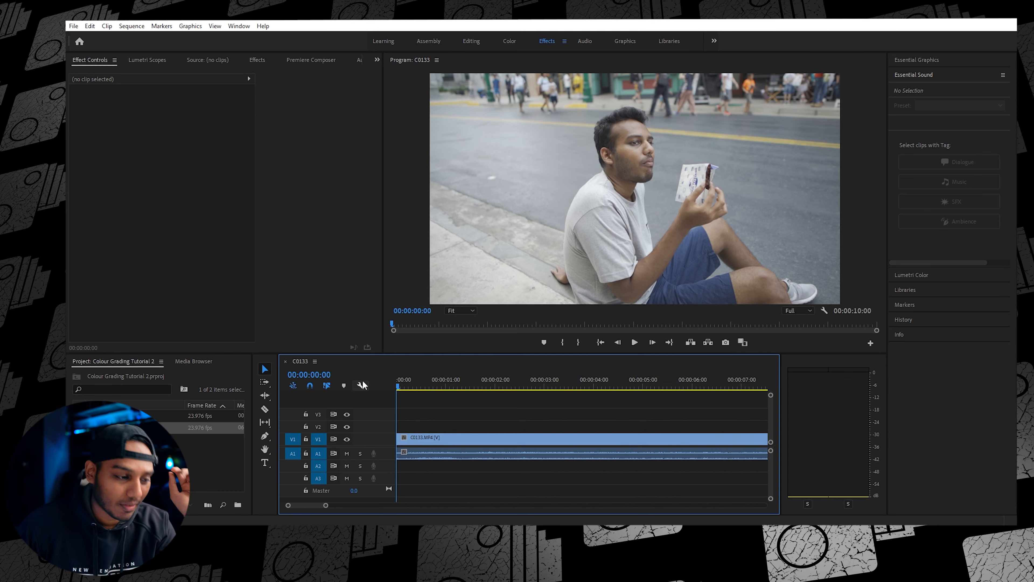
# - Display the Lumetri Scopes for the C0133 sequence
pyautogui.click(302, 60)
pyautogui.click(251, 60)
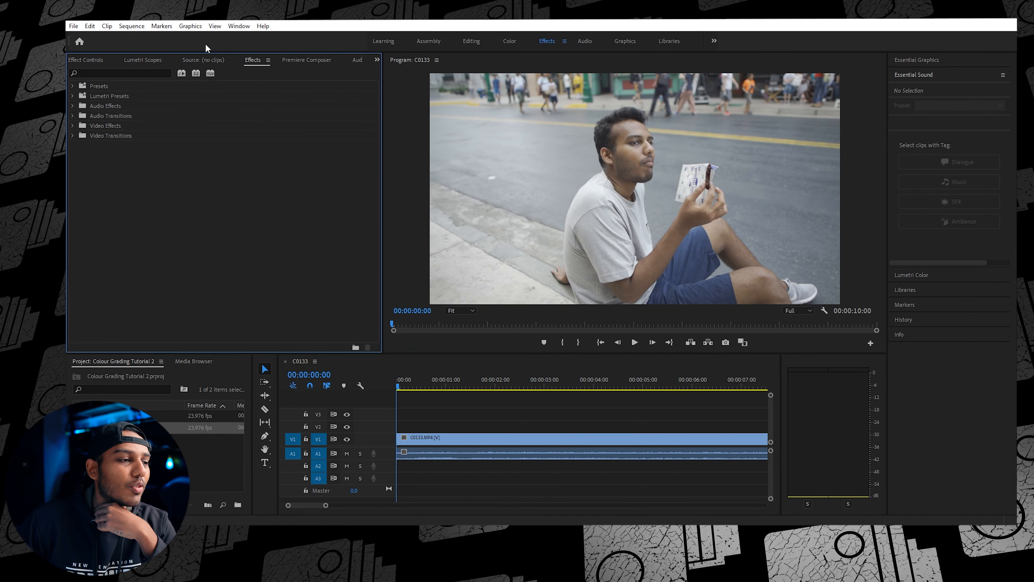
pyautogui.click(149, 60)
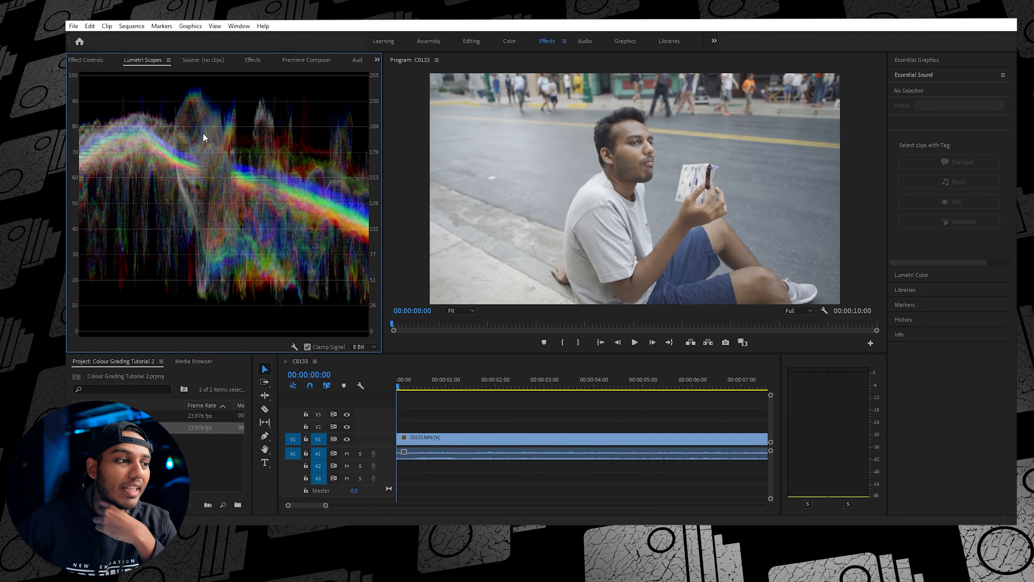
pyautogui.click(238, 26)
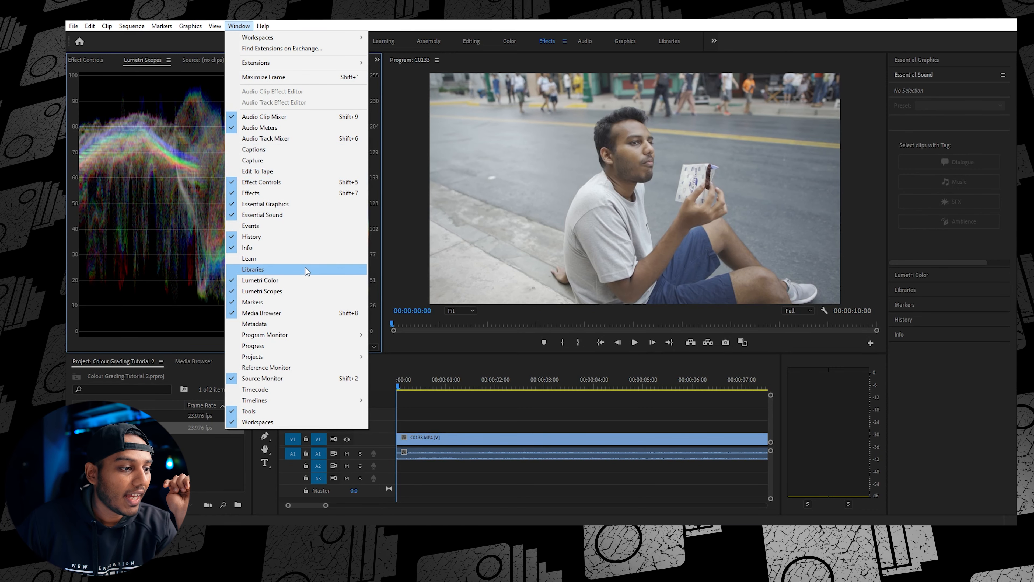
pyautogui.click(303, 291)
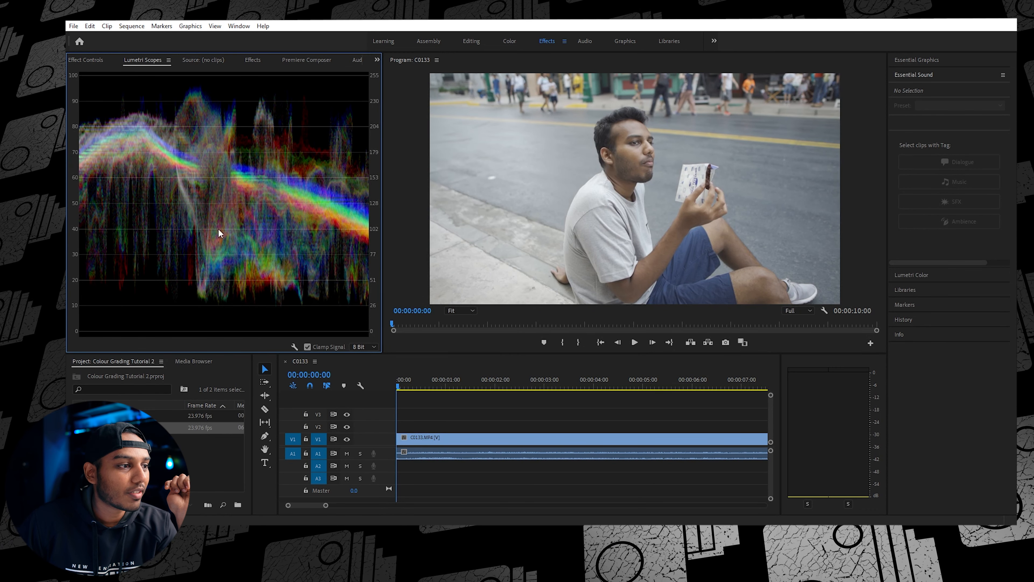
# - Show only the RGB Parade in the scopes, without the RGB Waveform, and widen the scope display
pyautogui.rightClick(194, 128)
pyautogui.rightClick(216, 94)
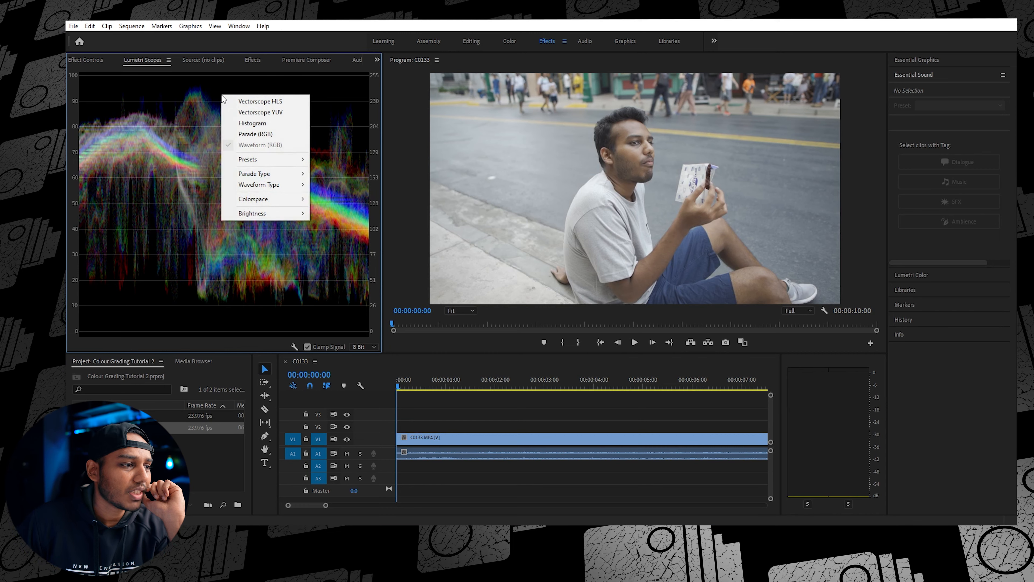
pyautogui.rightClick(209, 88)
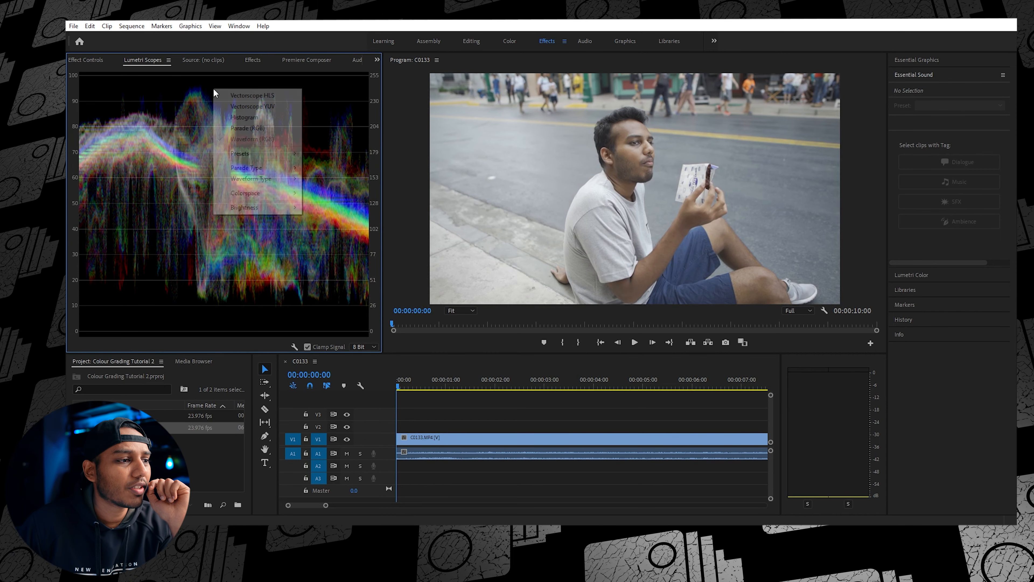
pyautogui.click(292, 132)
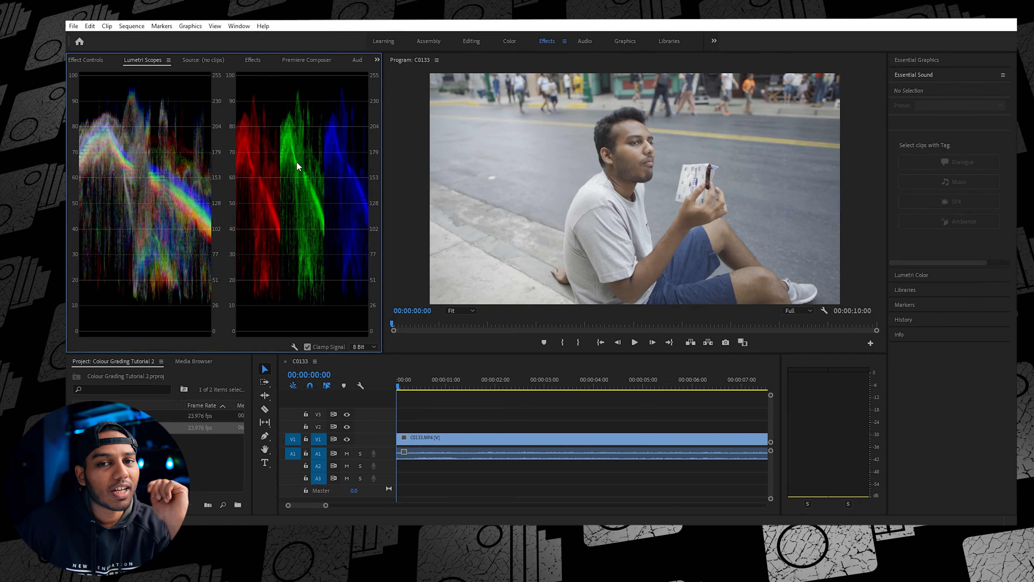
pyautogui.rightClick(134, 156)
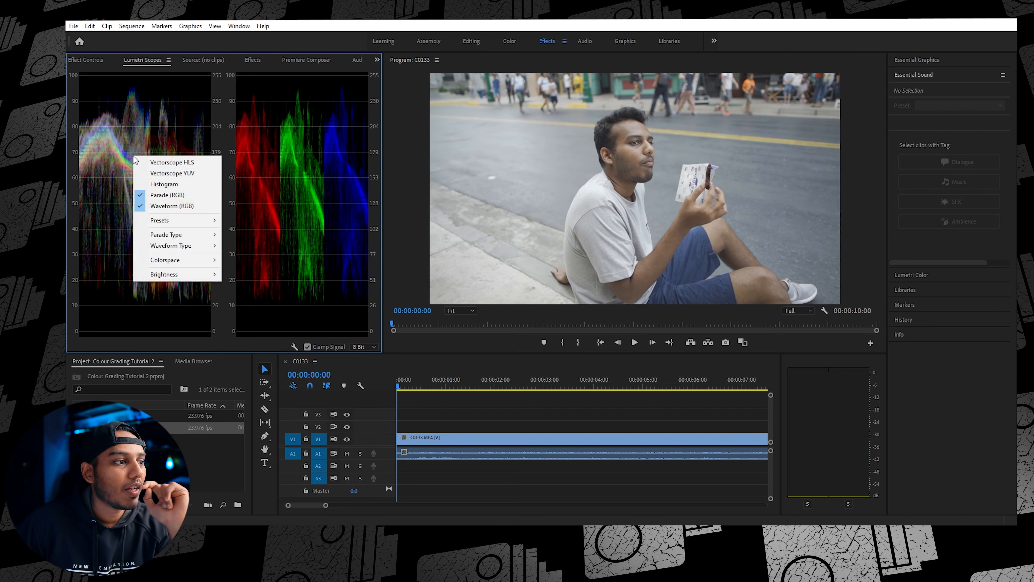
pyautogui.click(164, 208)
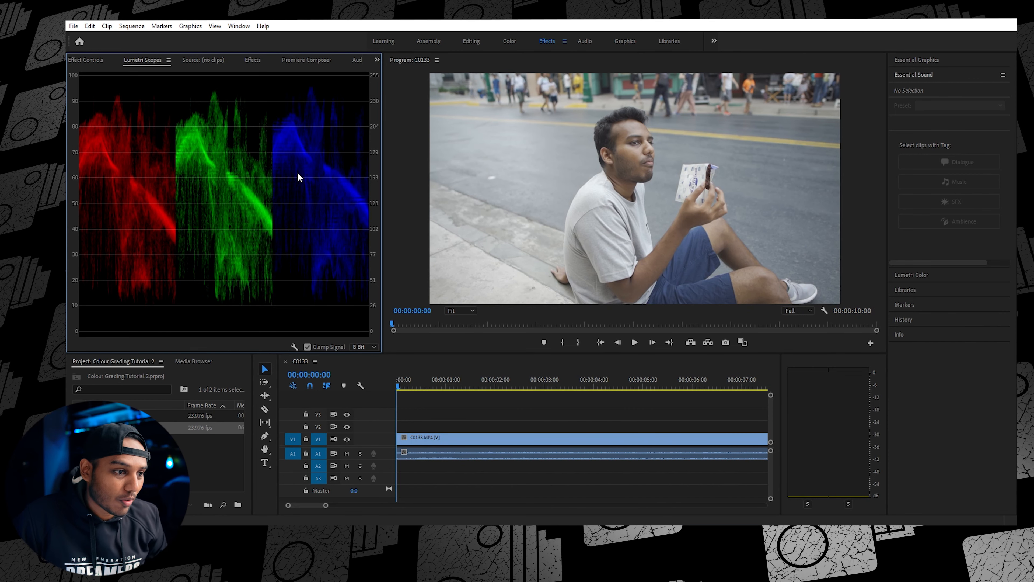
pyautogui.moveTo(387, 193); pyautogui.dragTo(479, 216)
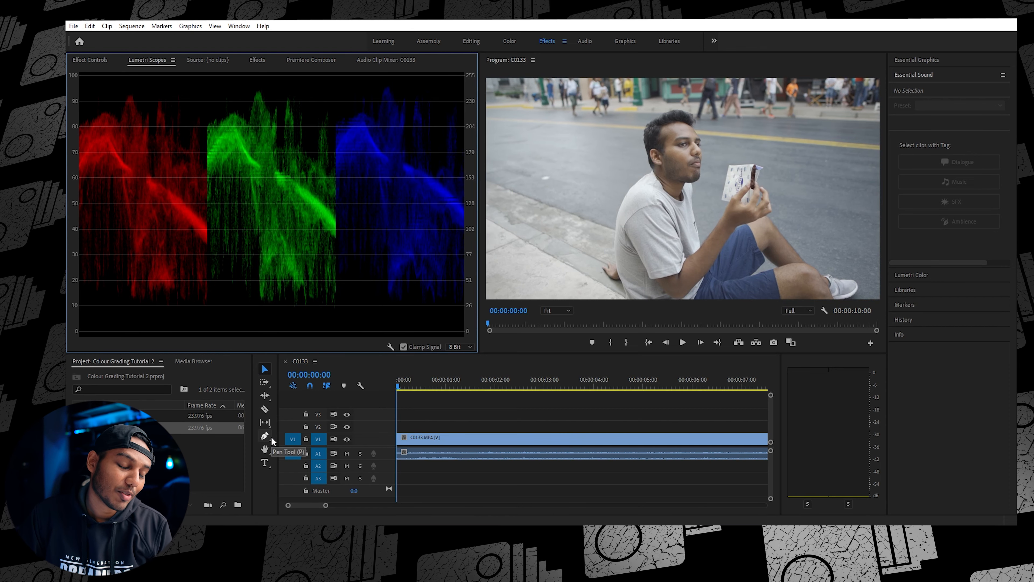
# - Create a 1920 × 1080 adjustment layer at 23.976 fps with square pixels in the project
pyautogui.rightClick(113, 458)
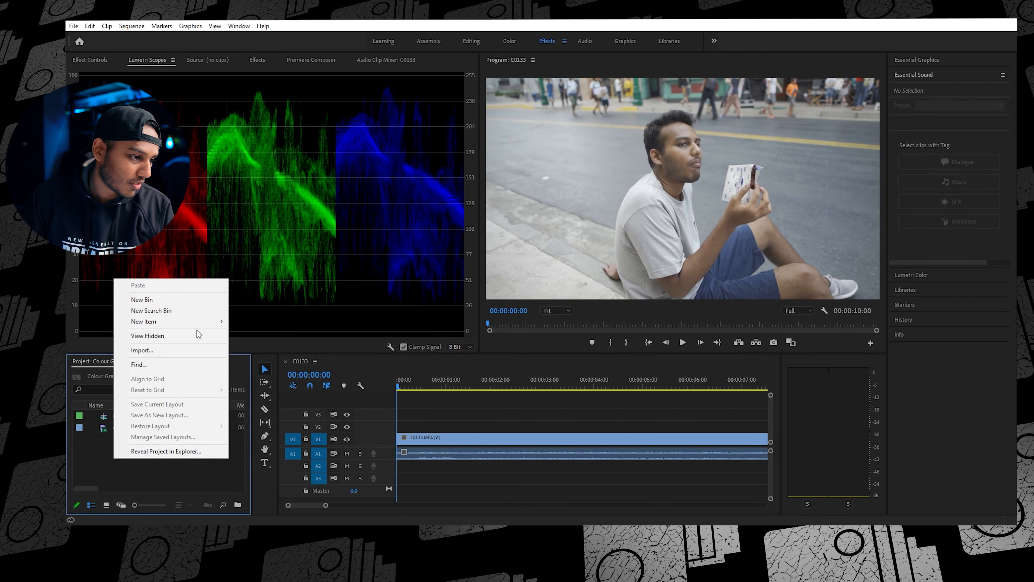
pyautogui.moveTo(207, 321)
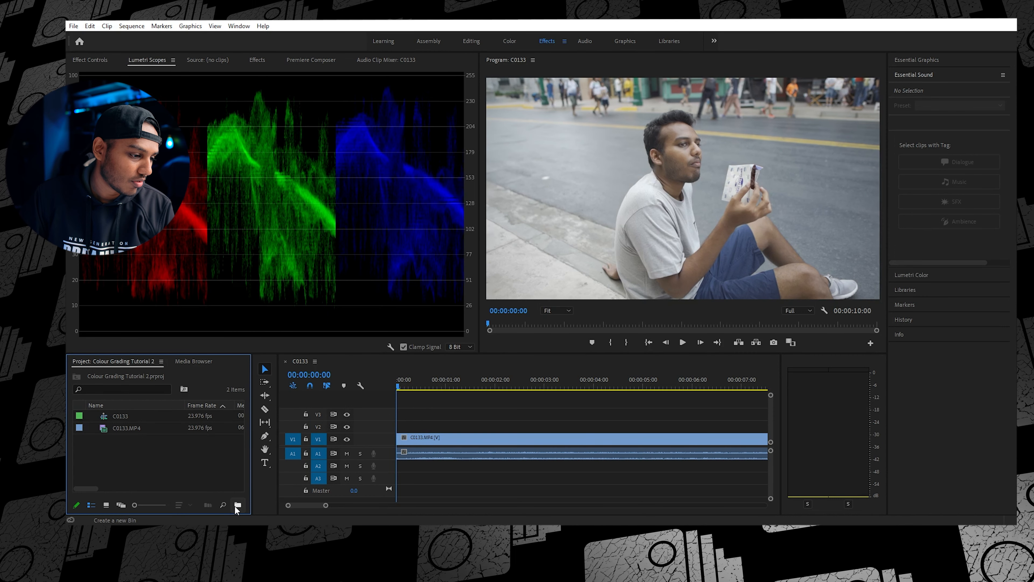
pyautogui.click(252, 505)
pyautogui.click(252, 505)
pyautogui.click(253, 506)
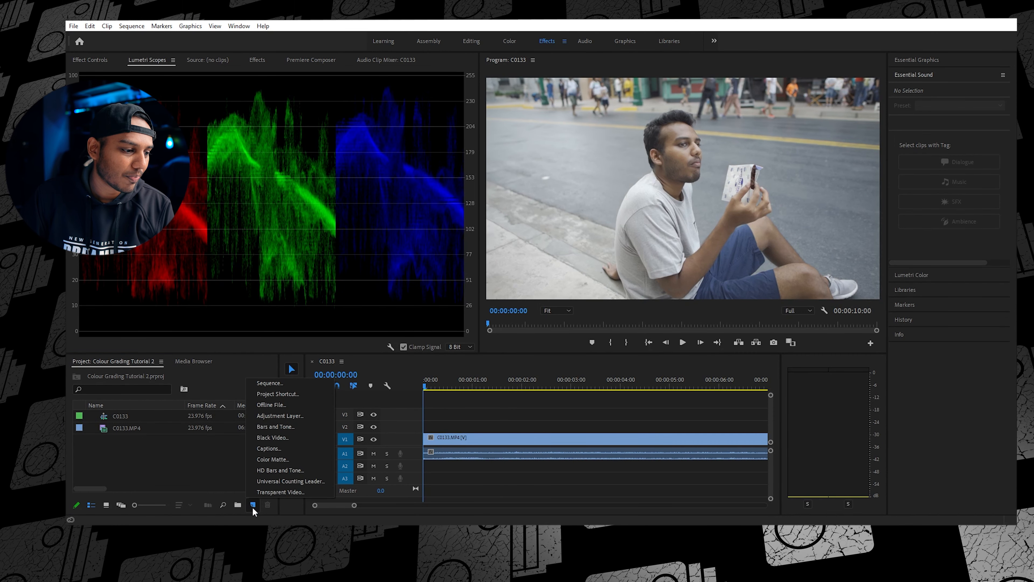
pyautogui.click(278, 415)
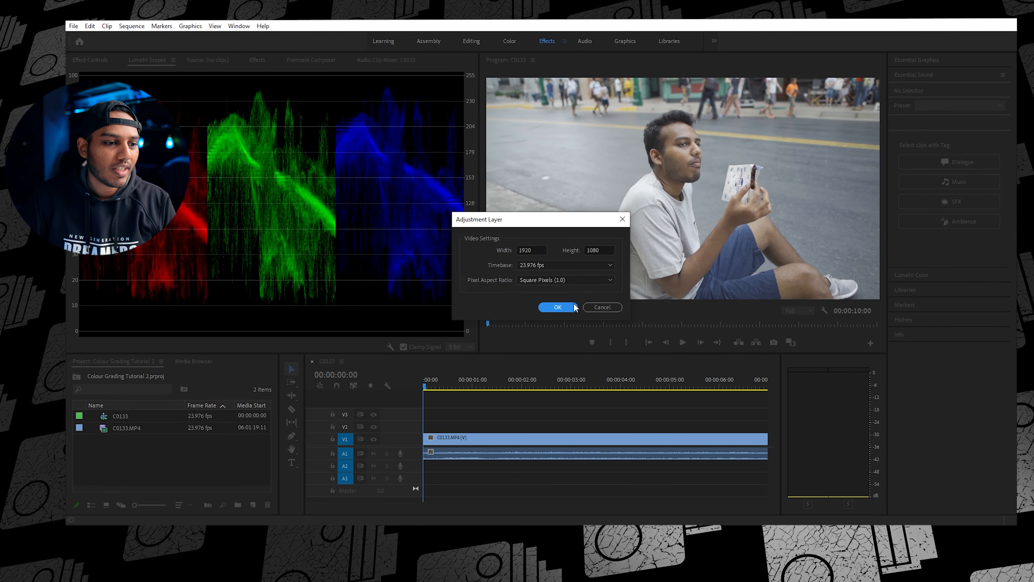
pyautogui.click(558, 307)
# - Rename the new adjustment layer as Colour Correction
pyautogui.click(131, 416)
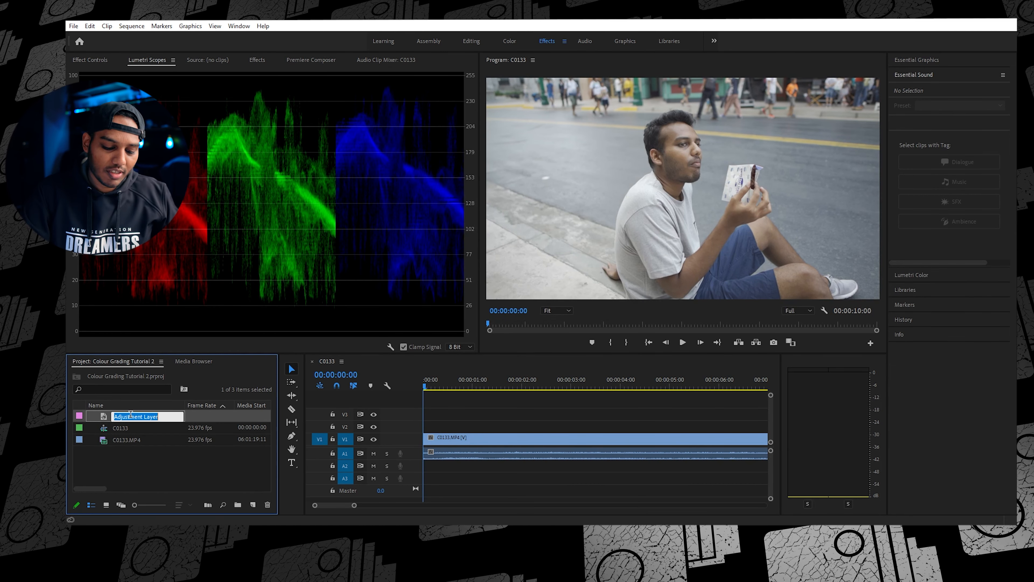
pyautogui.press('Return')
pyautogui.click(131, 416)
pyautogui.click(131, 416)
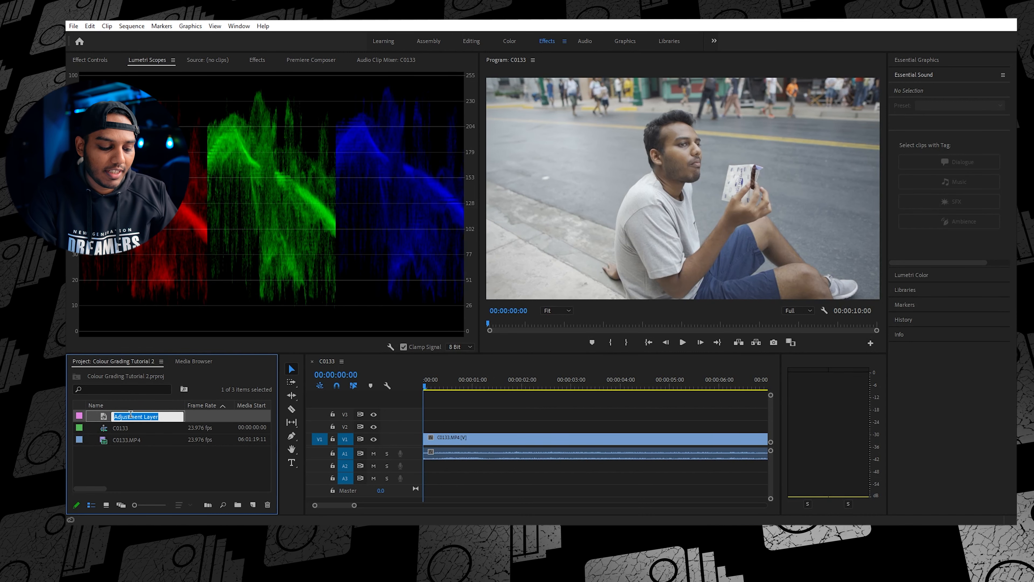
pyautogui.write('Colour Corre')
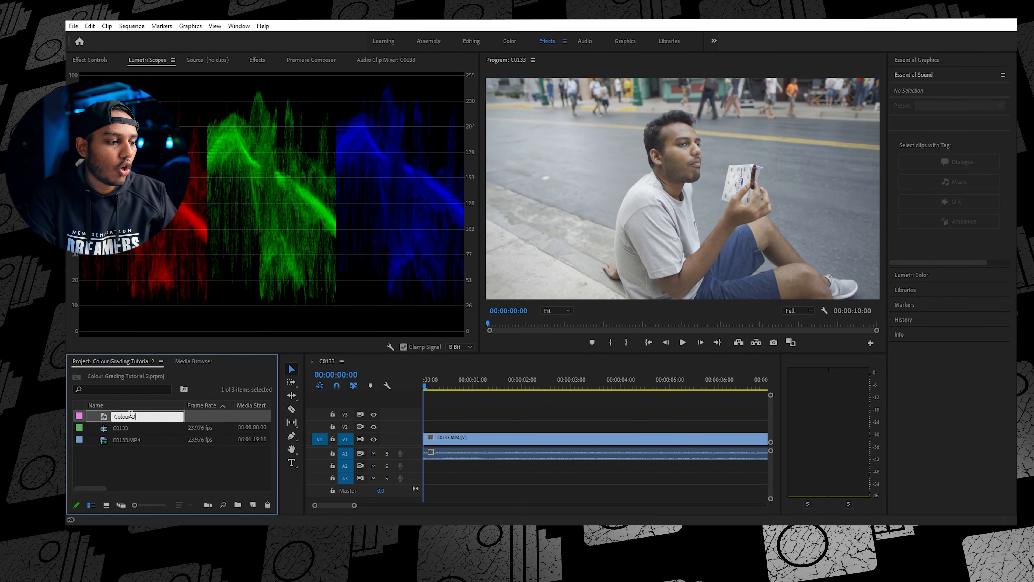
pyautogui.write('ction')
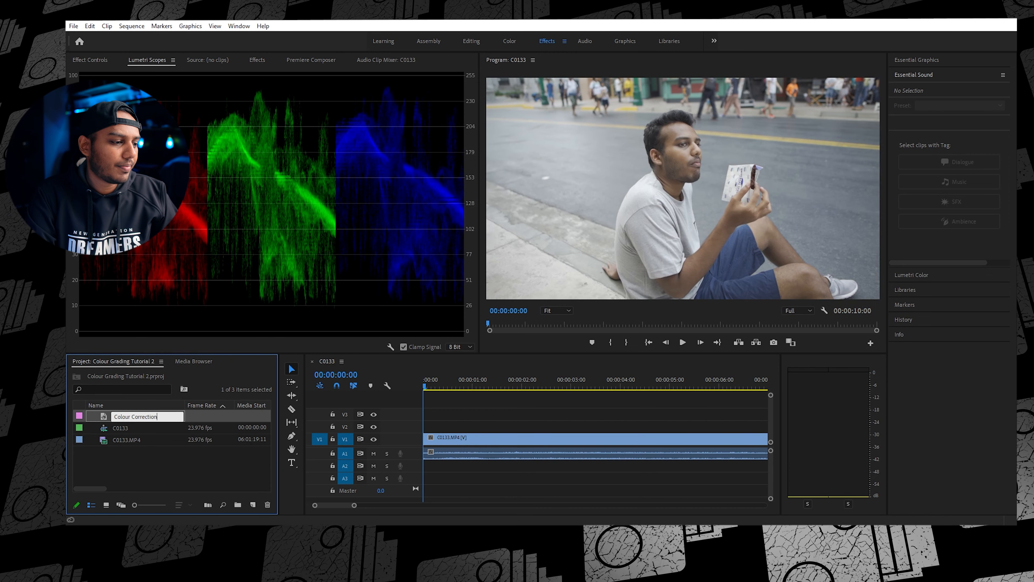
pyautogui.press('Tab')
# - Place the Colour Correction layer on track V2 at the sequence start and extend it to the end of the C0133.MP4 clip
pyautogui.moveTo(134, 415); pyautogui.dragTo(425, 423)
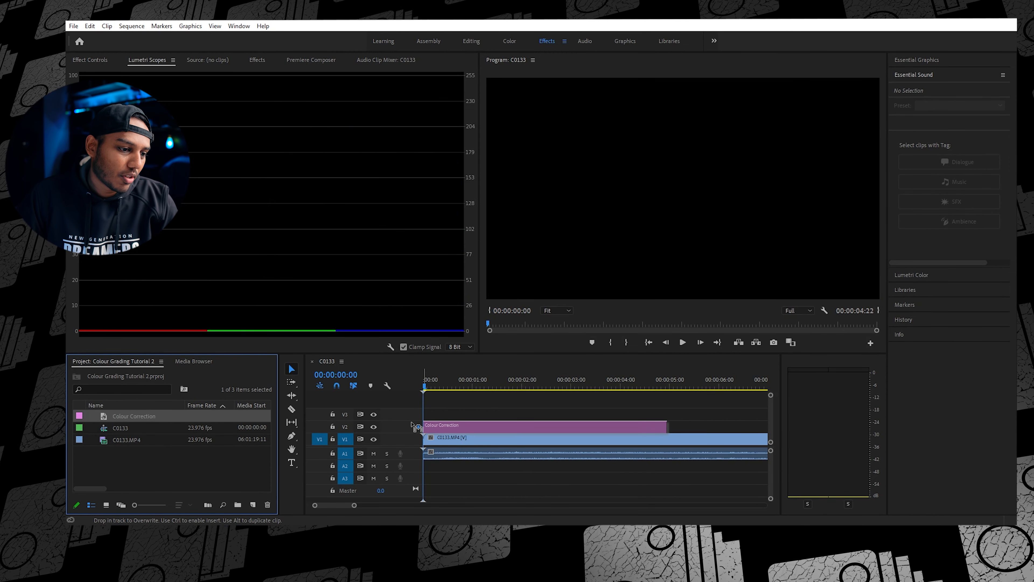
pyautogui.press('-')
pyautogui.moveTo(540, 427); pyautogui.dragTo(668, 427)
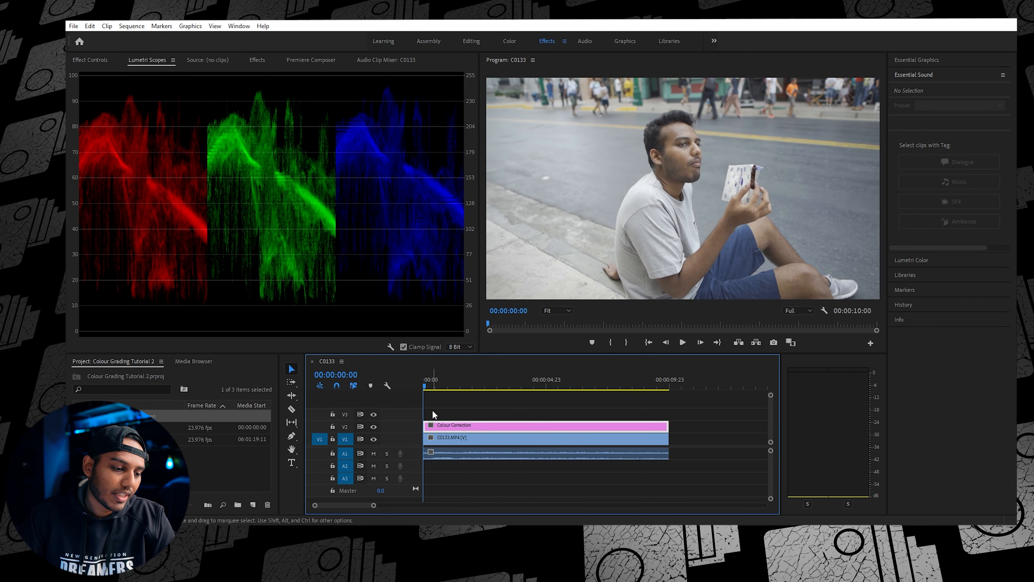
# - Open the Lumetri Color basic correction settings for the Colour Correction layer in the timeline, with more width for the controls
pyautogui.moveTo(887, 249); pyautogui.dragTo(850, 250)
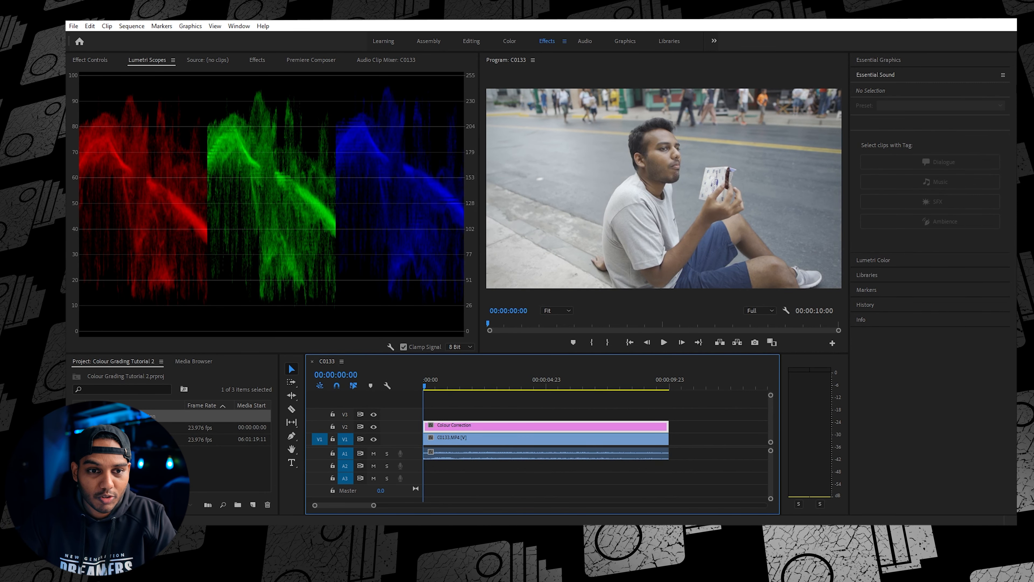
pyautogui.click(889, 80)
pyautogui.click(884, 89)
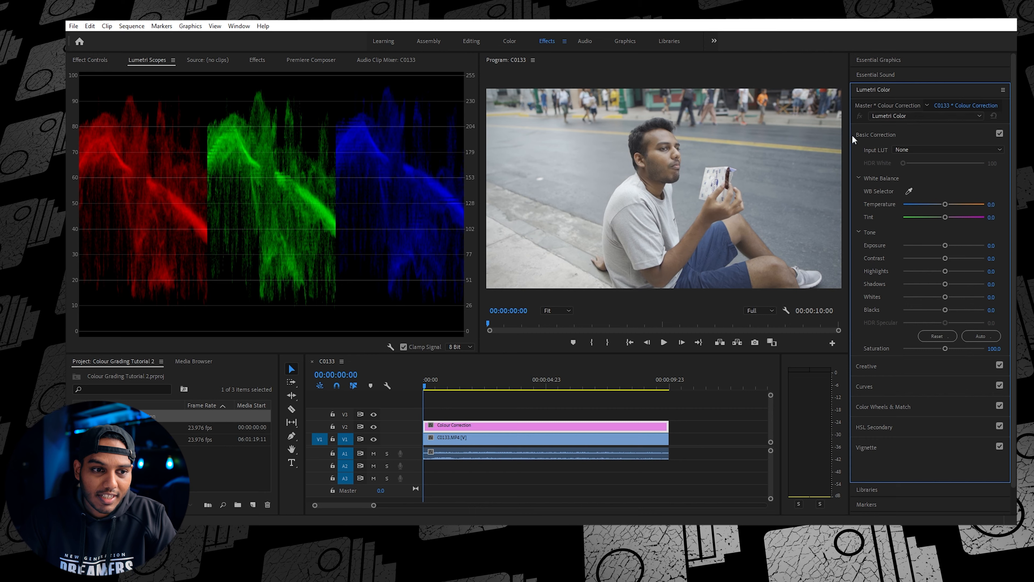
pyautogui.click(887, 105)
pyautogui.click(495, 430)
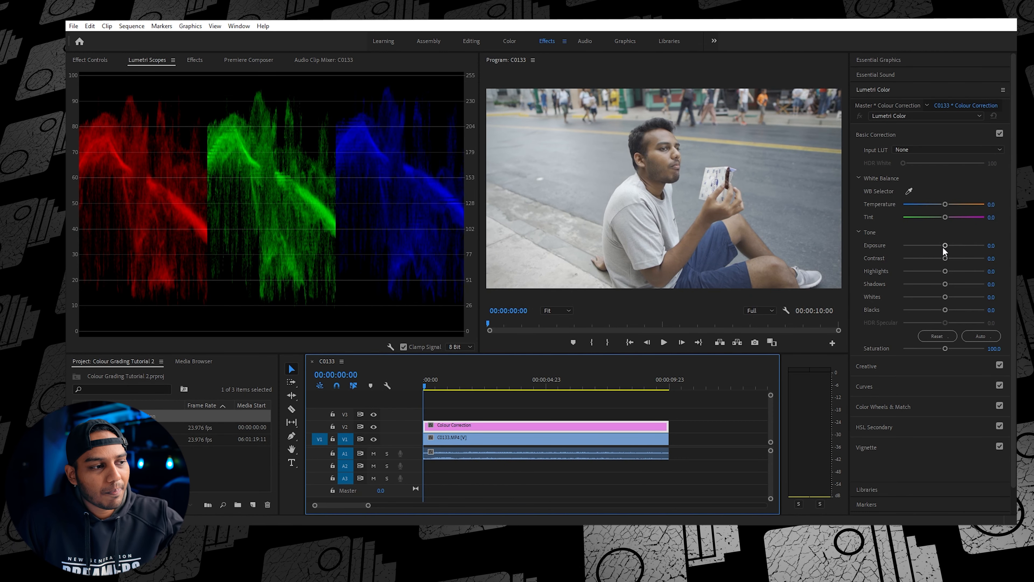
# - Try raising the Colour Correction layer's exposure to 3.3 and 5.0, and reset it to 0.0
pyautogui.moveTo(945, 246); pyautogui.dragTo(955, 246)
pyautogui.moveTo(957, 247)
pyautogui.mouseDown()
pyautogui.moveTo(948, 247)
pyautogui.moveTo(970, 251)
pyautogui.mouseUp()
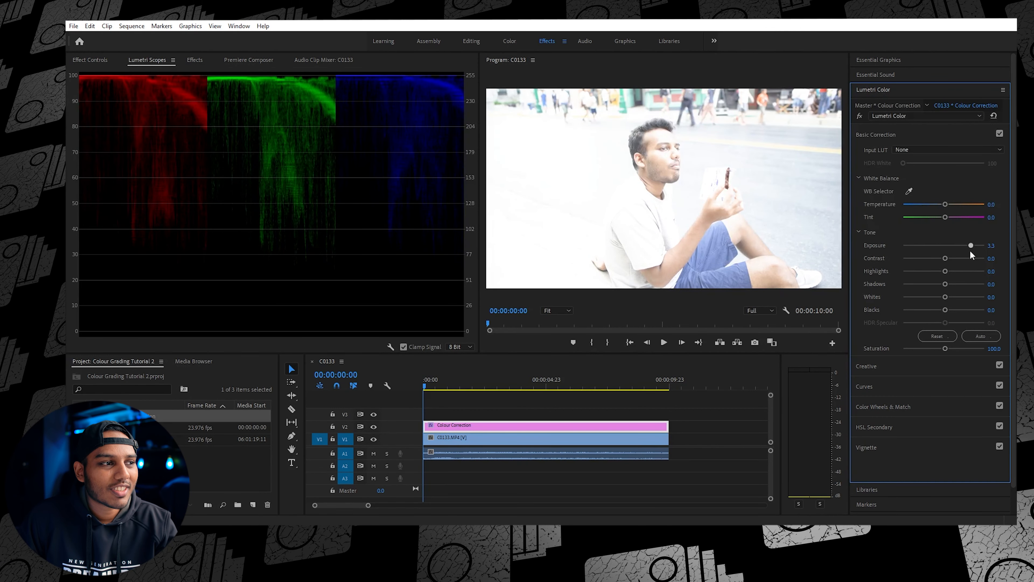
pyautogui.moveTo(970, 249); pyautogui.dragTo(991, 262)
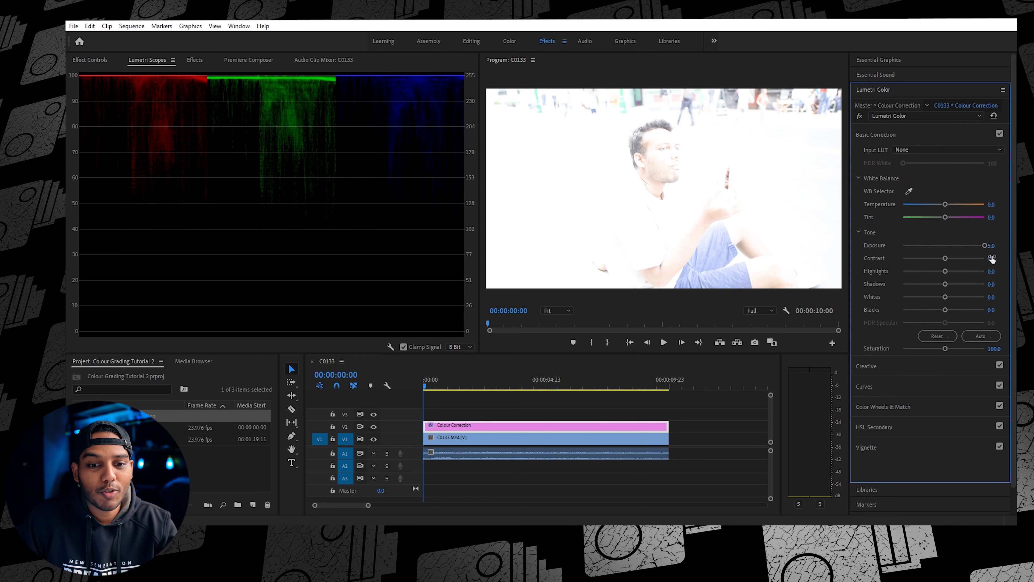
pyautogui.doubleClick(985, 246)
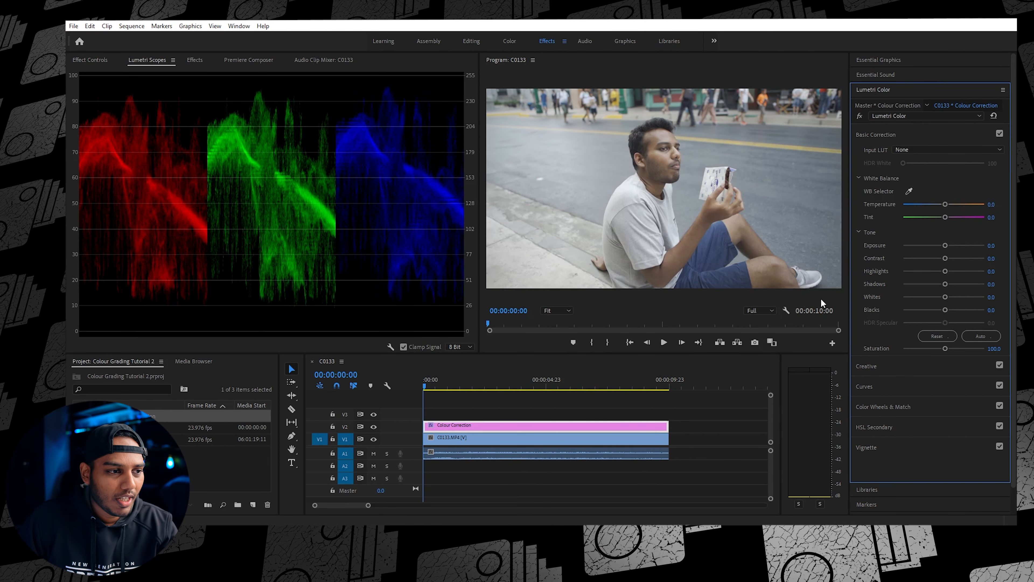
# - Try exposure at -5.0 with contrast, highlights, shadows, whites and blacks all at -100 on the Colour Correction layer
pyautogui.moveTo(945, 245); pyautogui.dragTo(861, 260)
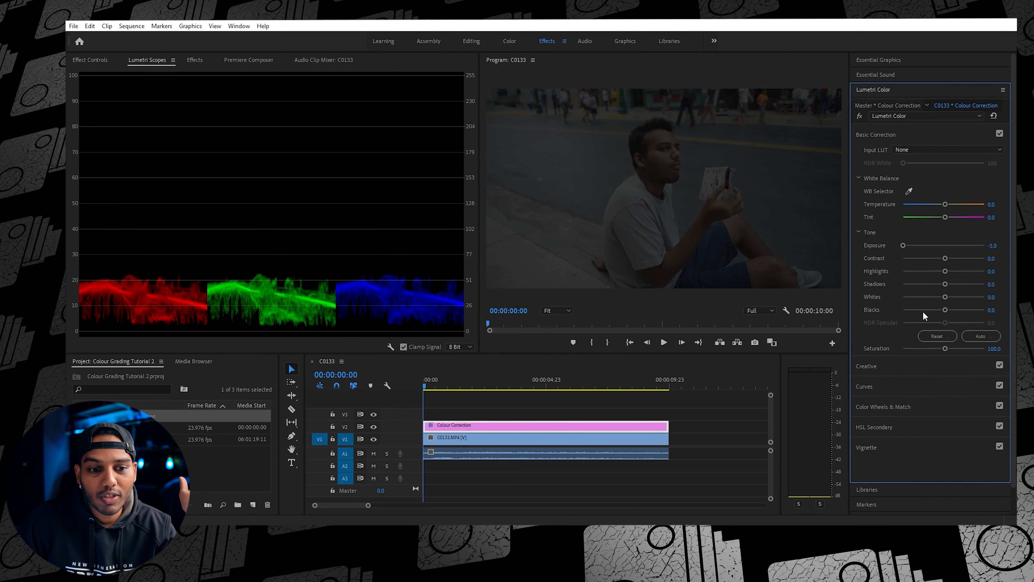
pyautogui.moveTo(946, 310); pyautogui.dragTo(831, 320)
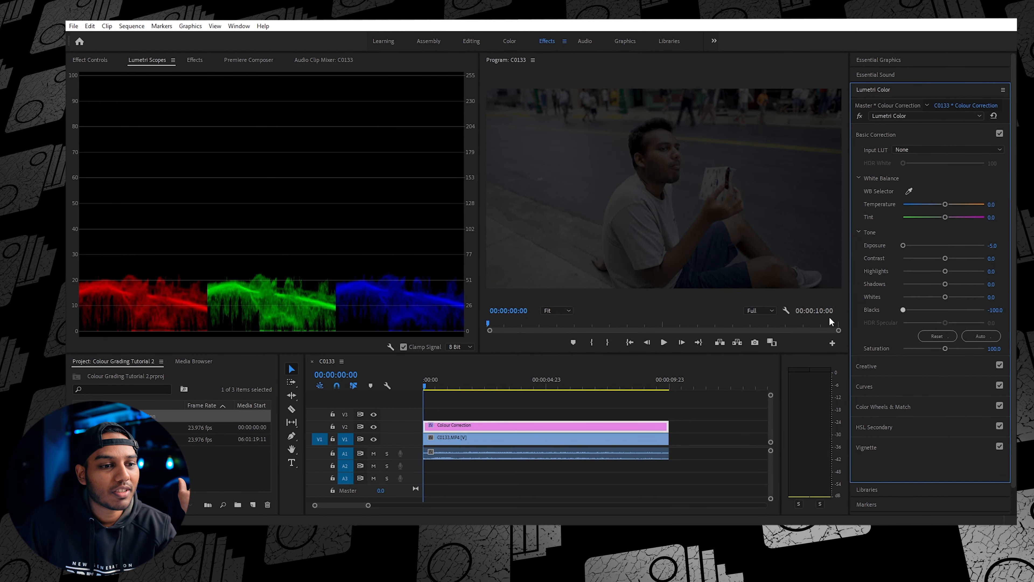
pyautogui.moveTo(947, 299); pyautogui.dragTo(849, 310)
pyautogui.moveTo(945, 284); pyautogui.dragTo(871, 264)
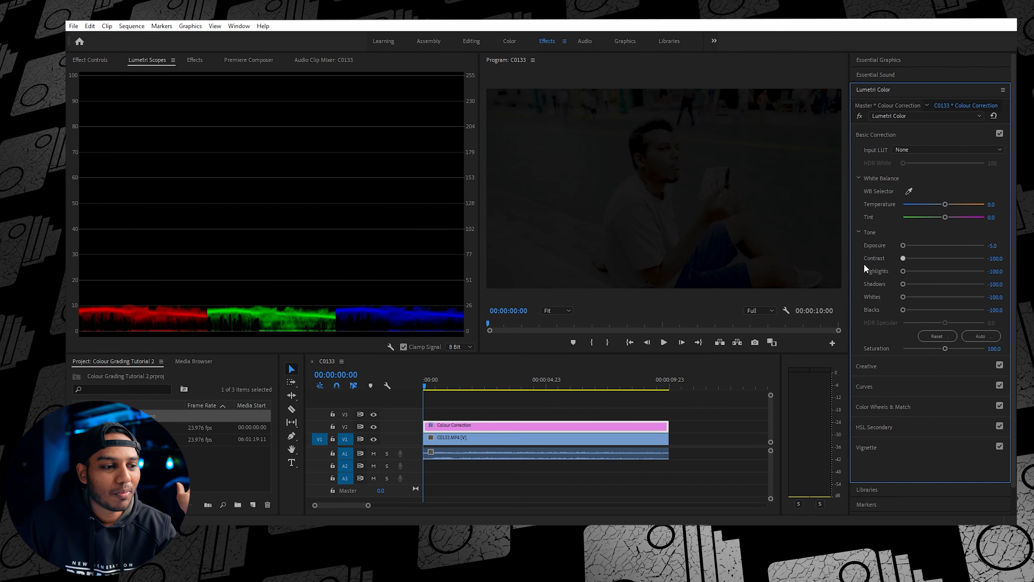
# - Reset the contrast, highlights, shadows, whites, blacks and exposure of the Colour Correction layer to 0.0
pyautogui.doubleClick(898, 262)
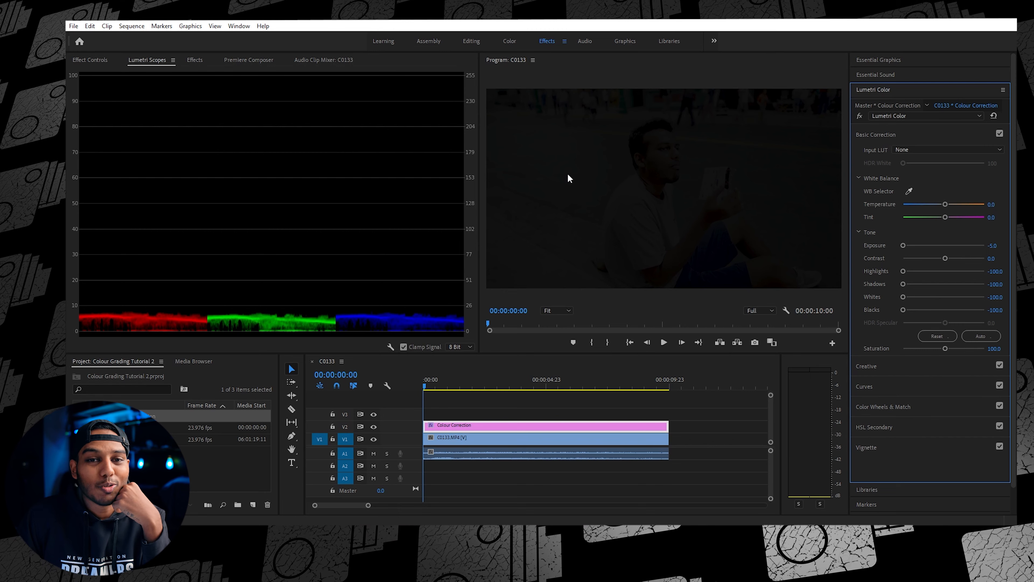
pyautogui.doubleClick(903, 271)
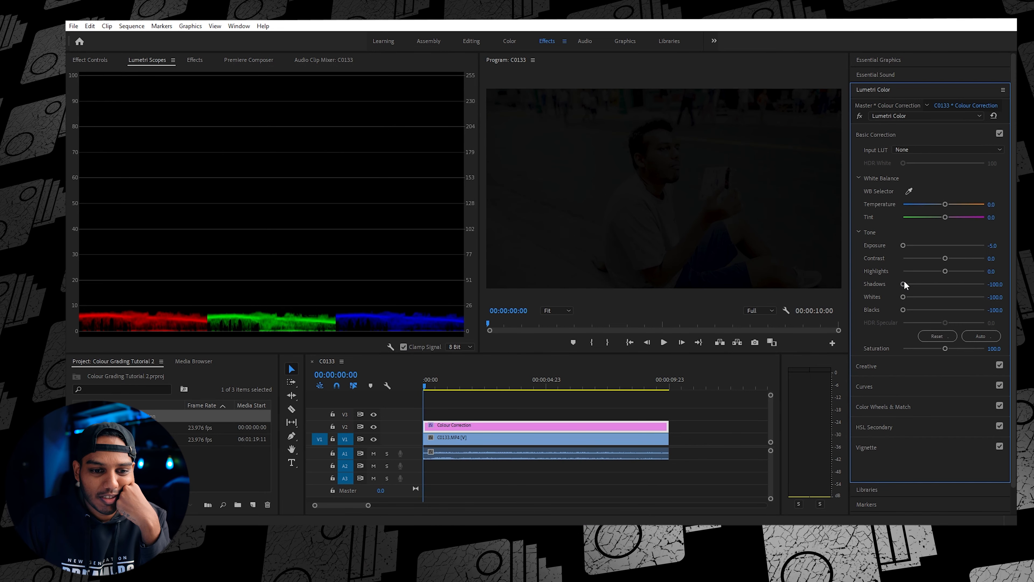
pyautogui.doubleClick(904, 283)
pyautogui.doubleClick(904, 296)
pyautogui.doubleClick(903, 309)
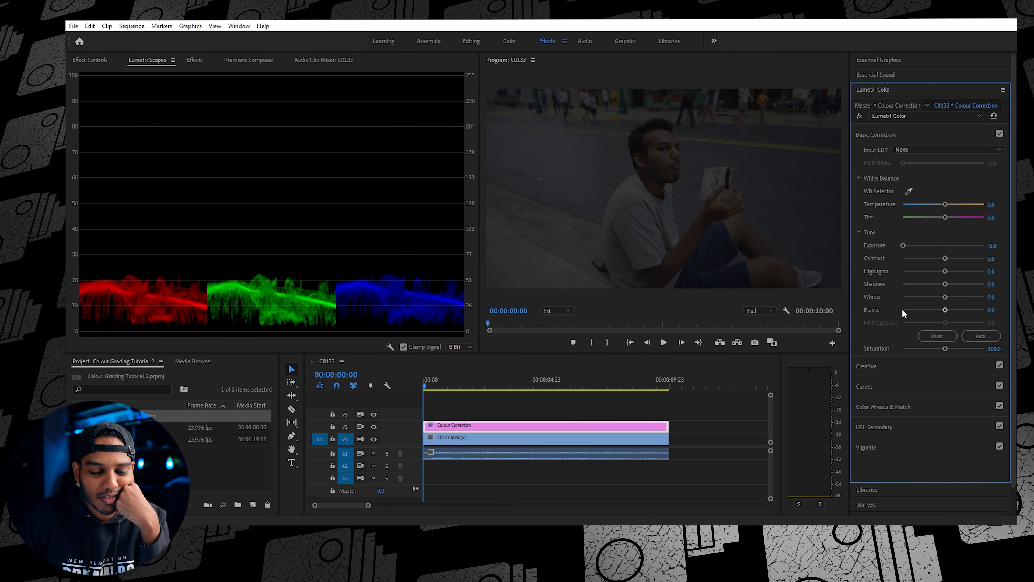
pyautogui.doubleClick(901, 246)
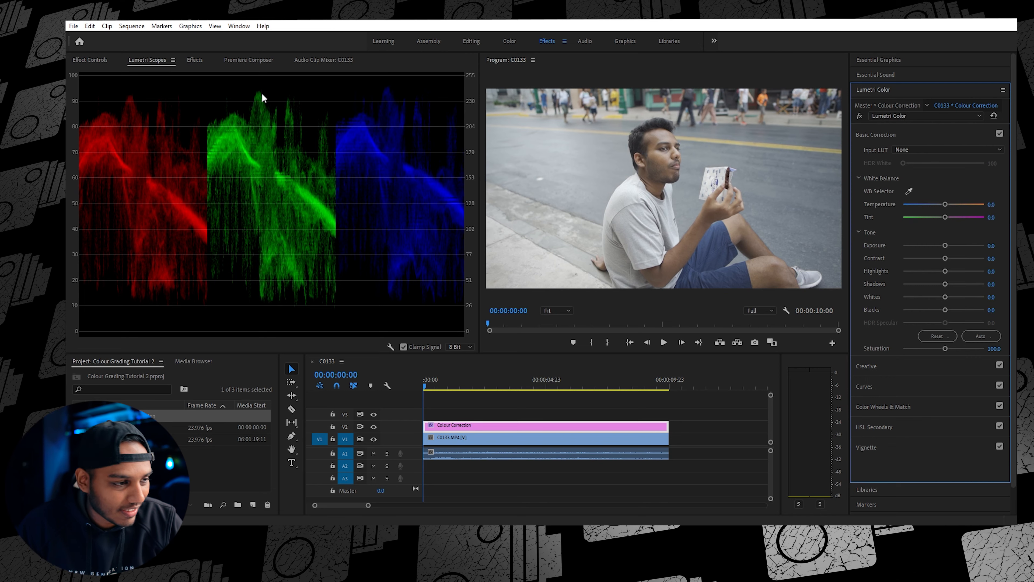
# - Open the Lumetri curves settings and look through the white, red, green and blue RGB curves, ending on the blue one
pyautogui.click(877, 135)
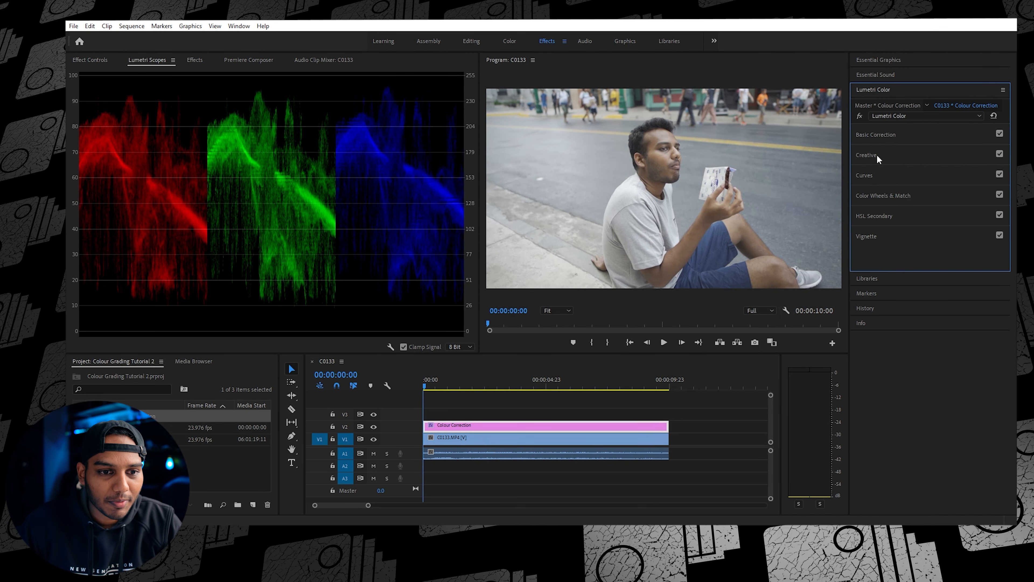
pyautogui.click(877, 175)
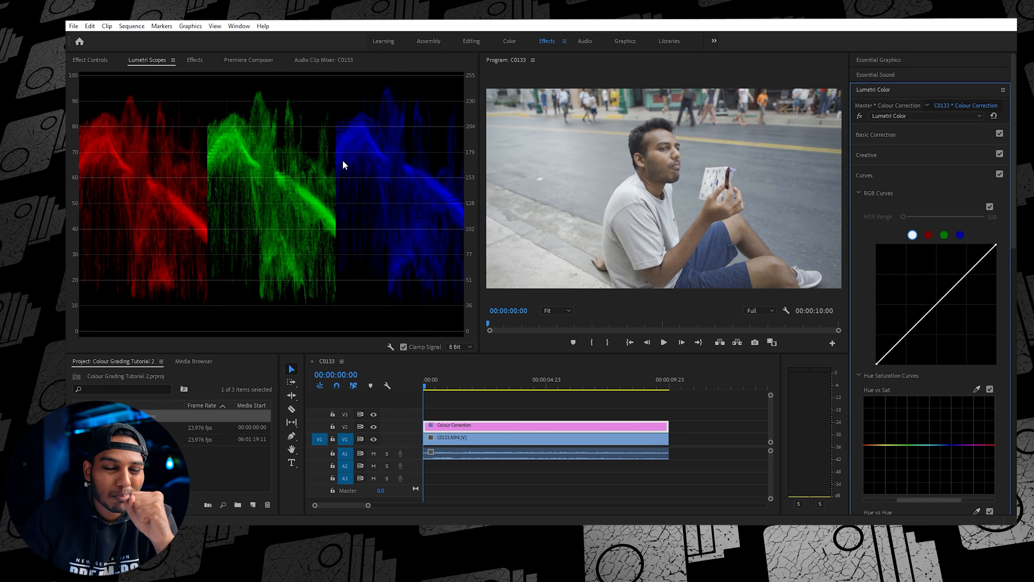
pyautogui.click(961, 236)
pyautogui.click(941, 236)
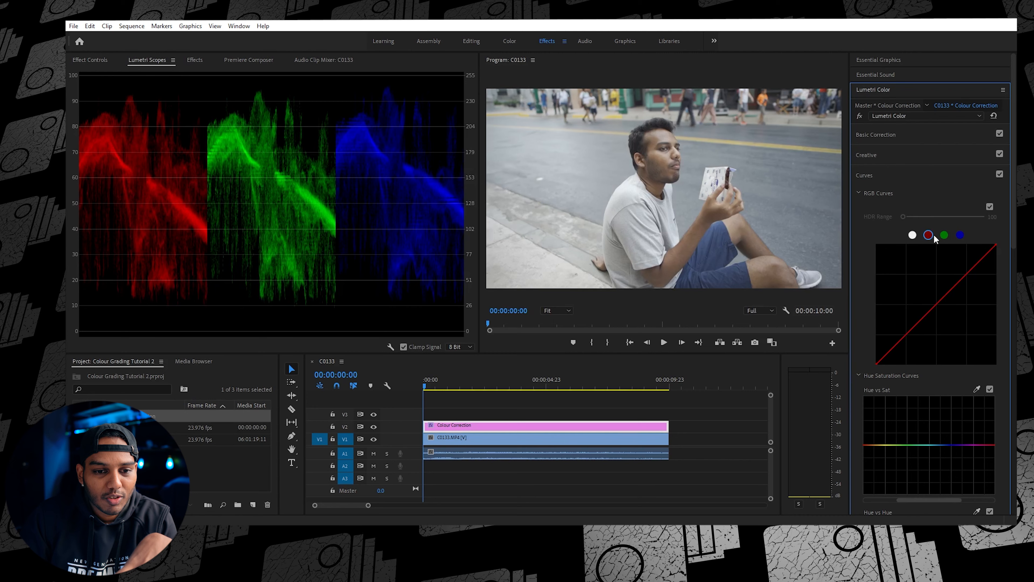
pyautogui.click(928, 236)
pyautogui.click(912, 236)
pyautogui.click(928, 235)
pyautogui.click(961, 235)
pyautogui.click(945, 236)
pyautogui.click(960, 235)
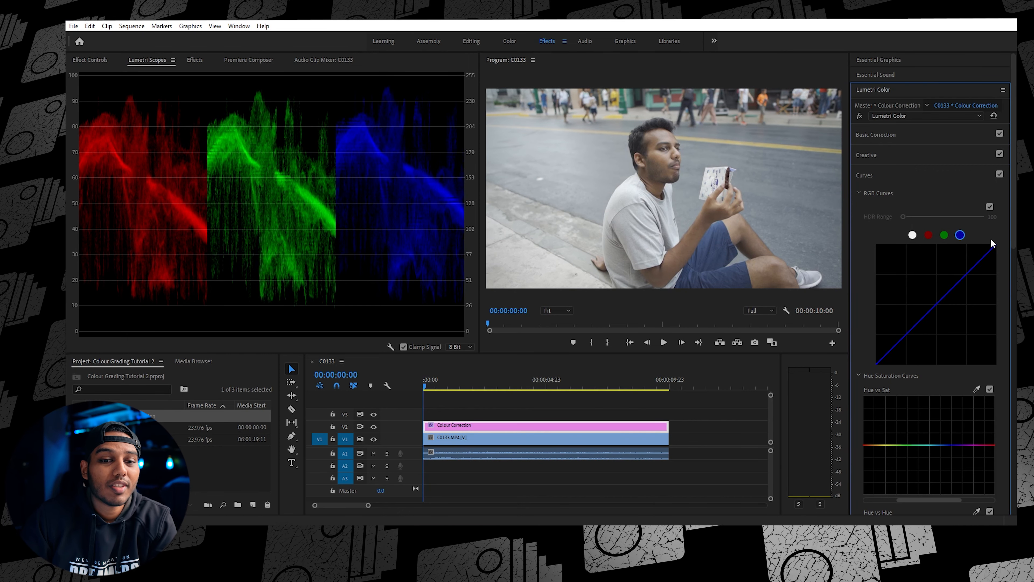
# - Try adding three control points along the blue RGB curve, in the midtones, highlights and shadows, and undo them
pyautogui.click(936, 305)
pyautogui.click(965, 276)
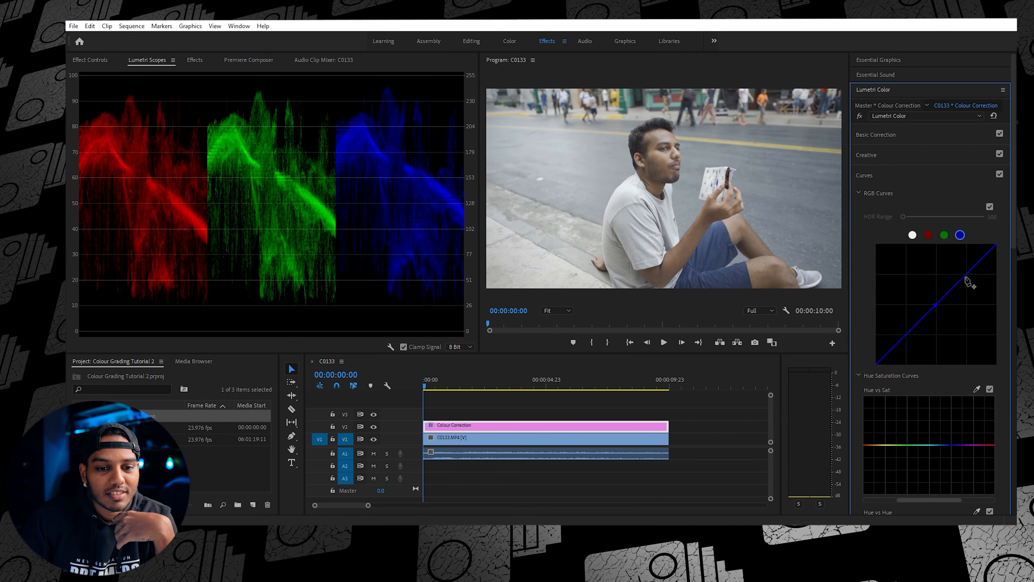
pyautogui.click(907, 334)
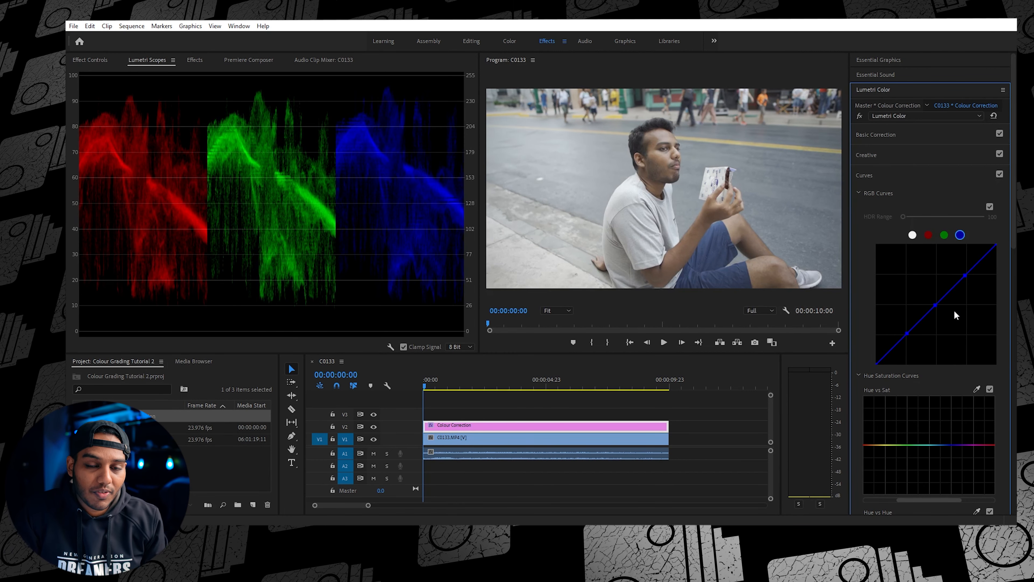
pyautogui.hotkey('ctrl', 'z')
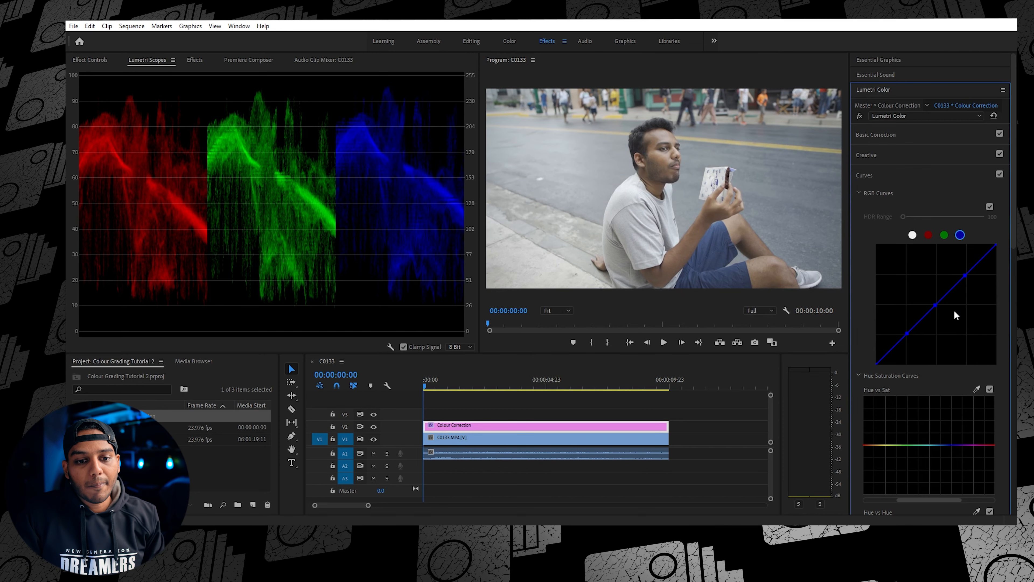
pyautogui.hotkey('ctrl', 'z')
pyautogui.hotkey('ctrl', 'z')
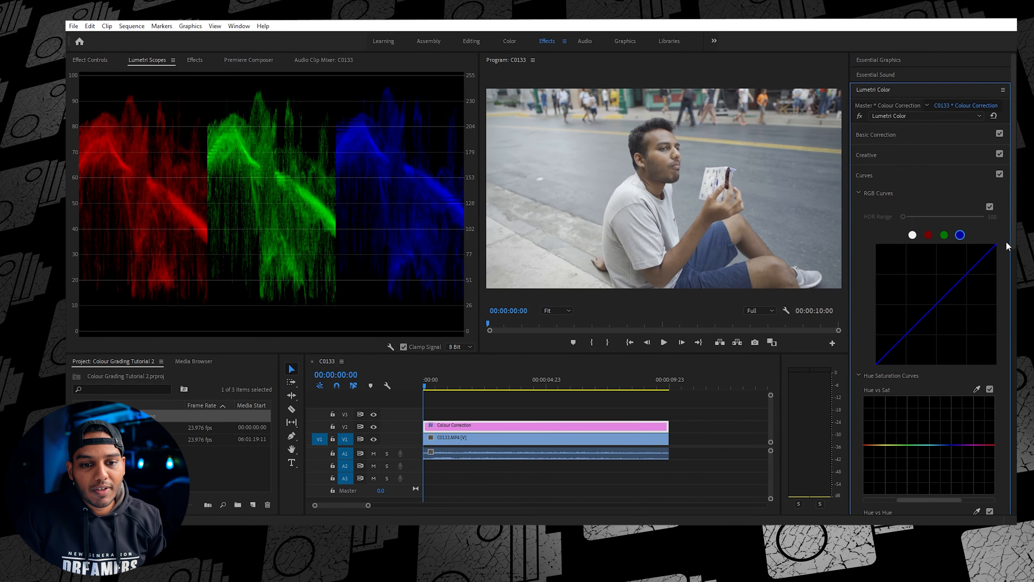
# - Try lowering the highlight end of the blue curve, add a point to pull the upper section back up, and remove that point
pyautogui.moveTo(999, 244)
pyautogui.mouseDown()
pyautogui.moveTo(997, 270)
pyautogui.moveTo(999, 249)
pyautogui.mouseUp()
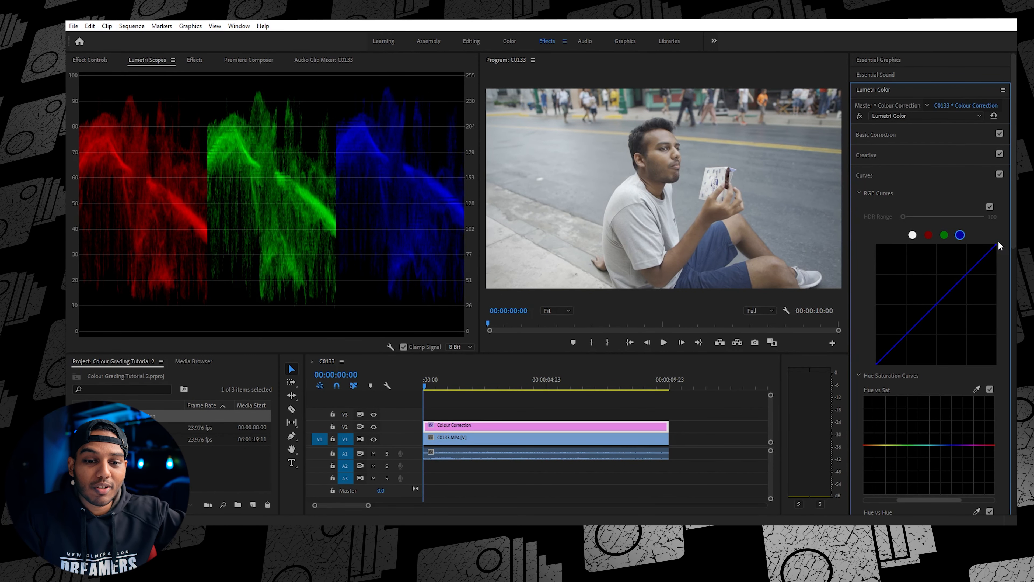
pyautogui.moveTo(996, 257); pyautogui.dragTo(997, 265)
pyautogui.moveTo(959, 301); pyautogui.dragTo(964, 277)
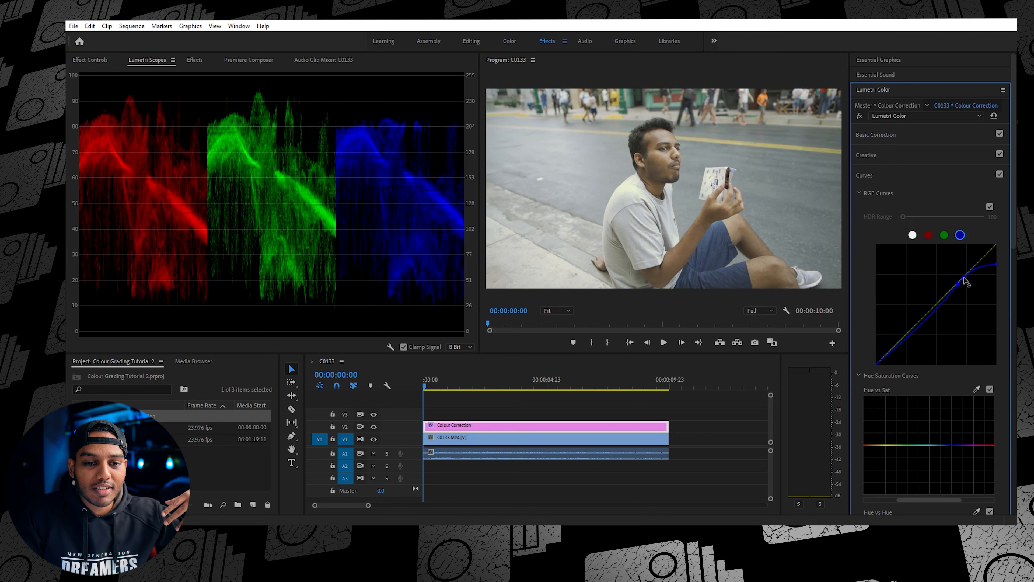
pyautogui.doubleClick(956, 288)
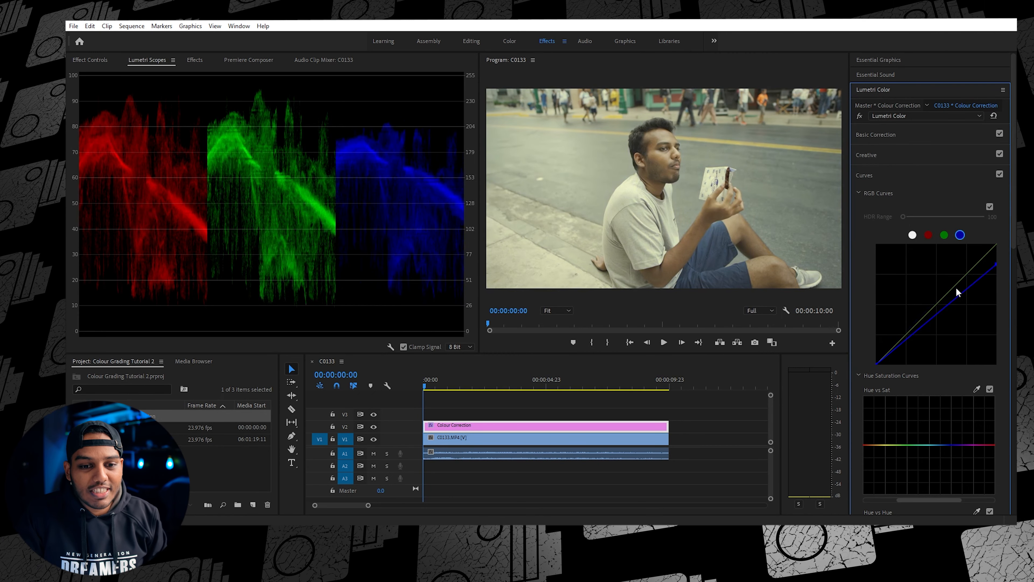
# - Anchor the blue and red curves with shadow, midtone and highlight points, shift their highlight ends slightly, and check against the Colour Correction layer's visibility
pyautogui.click(937, 304)
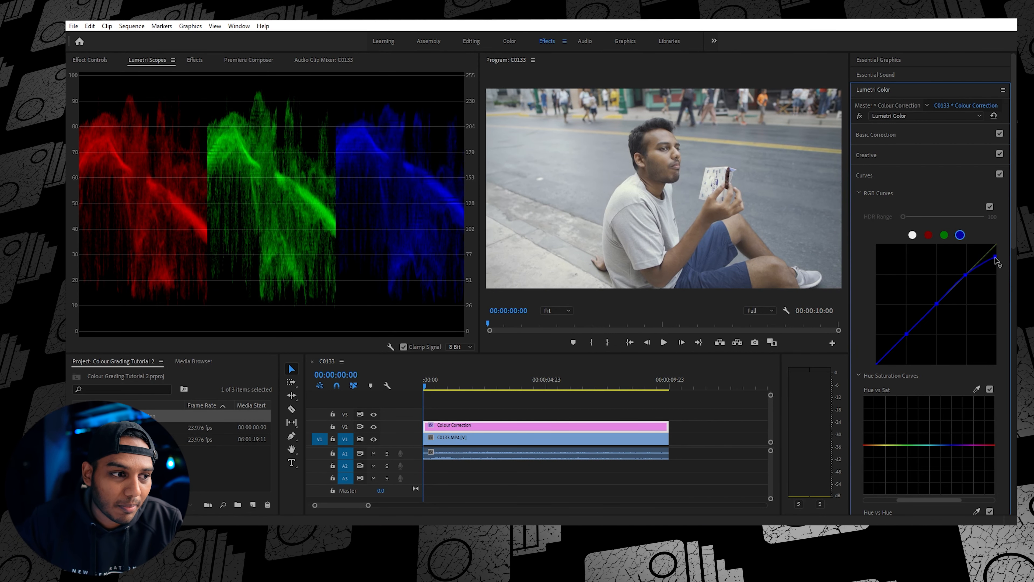
pyautogui.moveTo(994, 246)
pyautogui.mouseDown()
pyautogui.moveTo(997, 283)
pyautogui.moveTo(992, 250)
pyautogui.moveTo(1004, 249)
pyautogui.mouseUp()
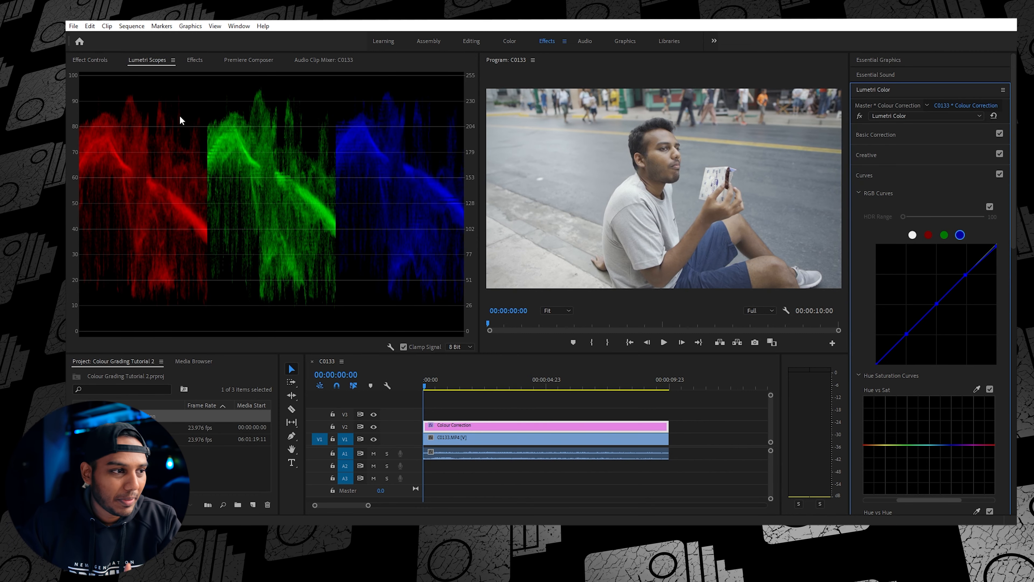
pyautogui.click(929, 235)
pyautogui.click(965, 275)
pyautogui.click(907, 334)
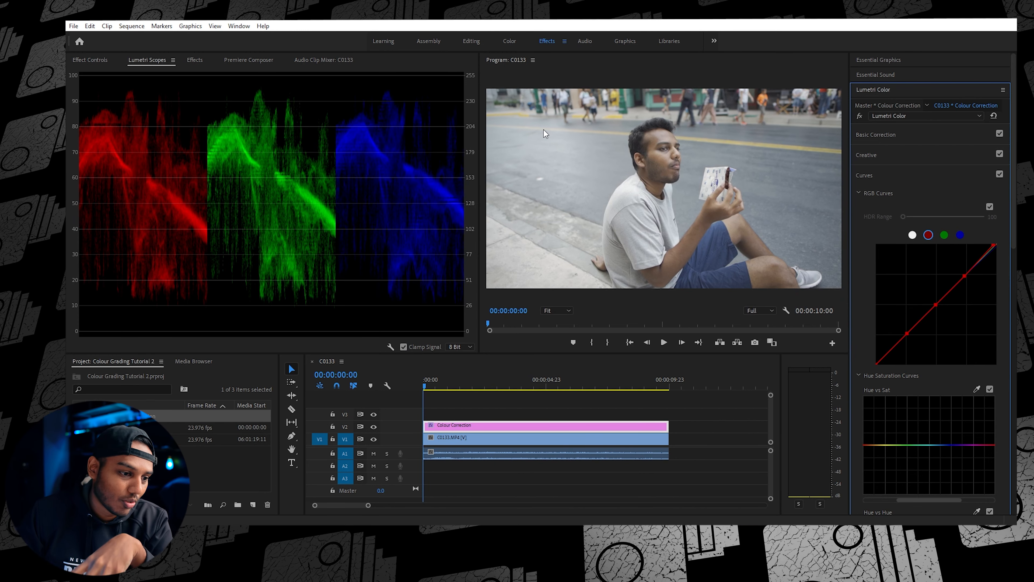
pyautogui.click(375, 427)
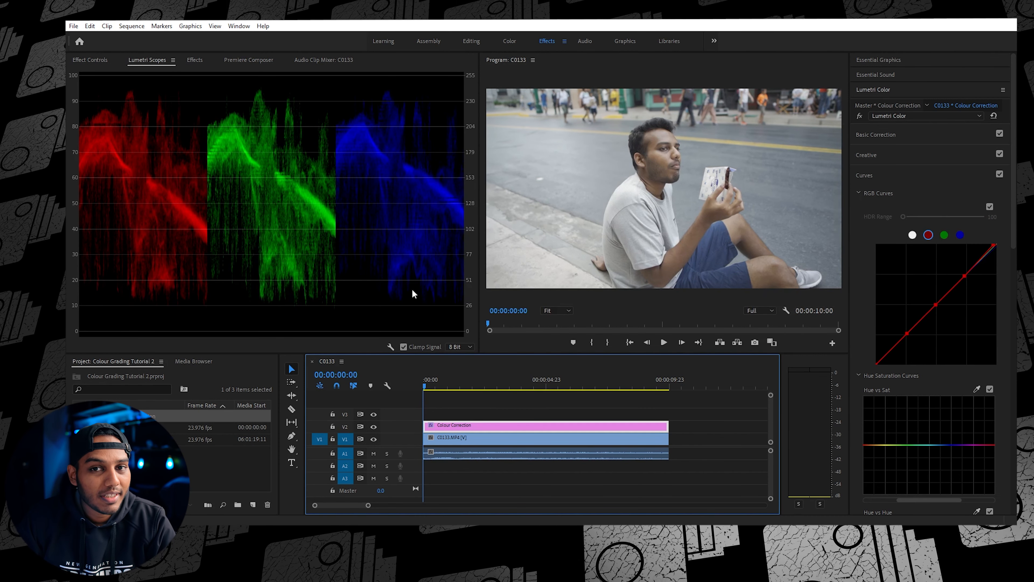
# - Move the shadow end of the blue RGB curve slightly inward along the base of the graph and save the project
pyautogui.click(960, 235)
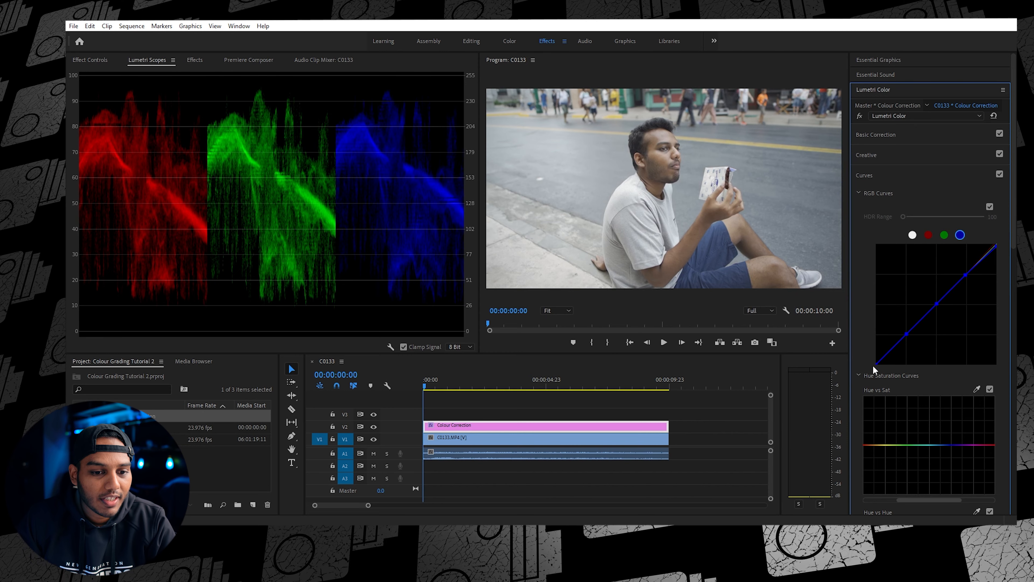
pyautogui.moveTo(877, 364); pyautogui.dragTo(881, 365)
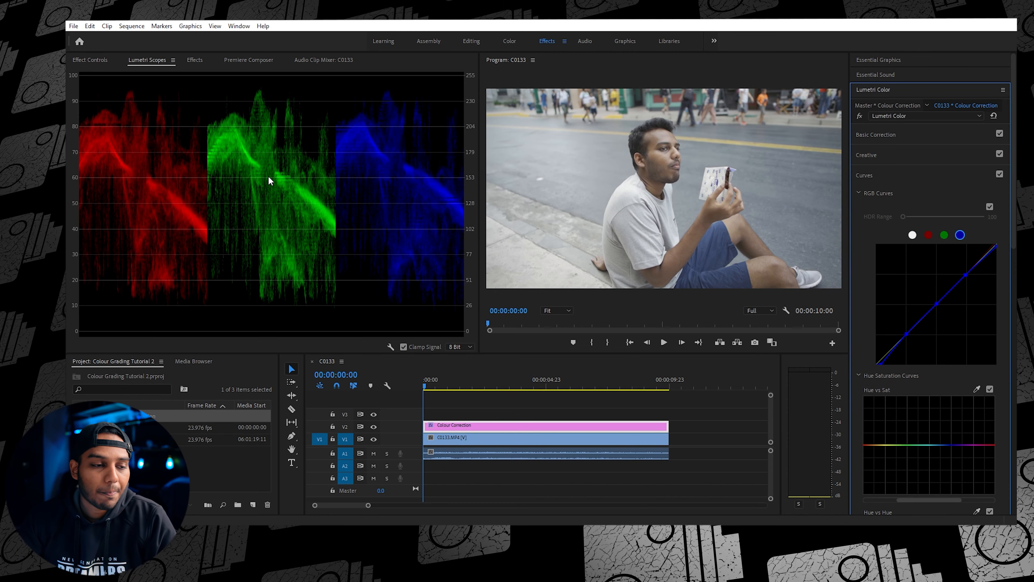
pyautogui.hotkey('ctrl', 's')
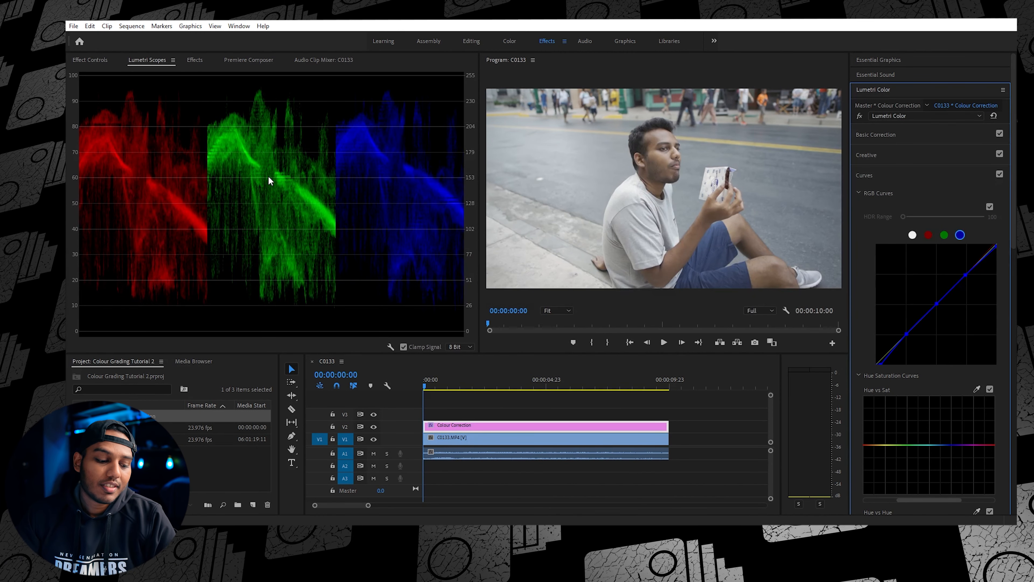
pyautogui.hotkey('ctrl', 's')
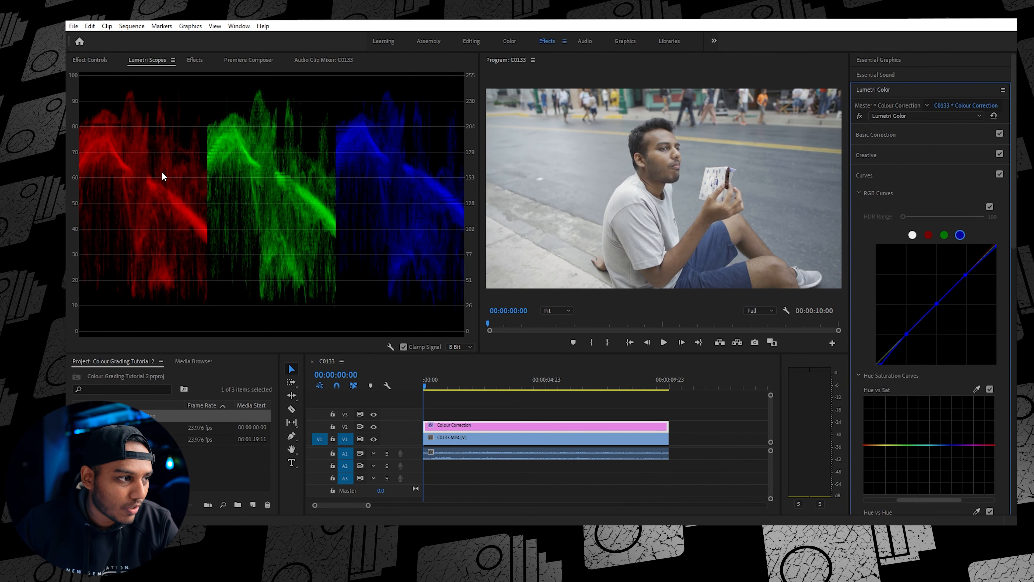
# - Try raising exposure to 0.8, highlights to about 50 and whites in basic correction, resetting the tone sliders to 0.0
pyautogui.click(904, 135)
pyautogui.moveTo(945, 245); pyautogui.dragTo(950, 247)
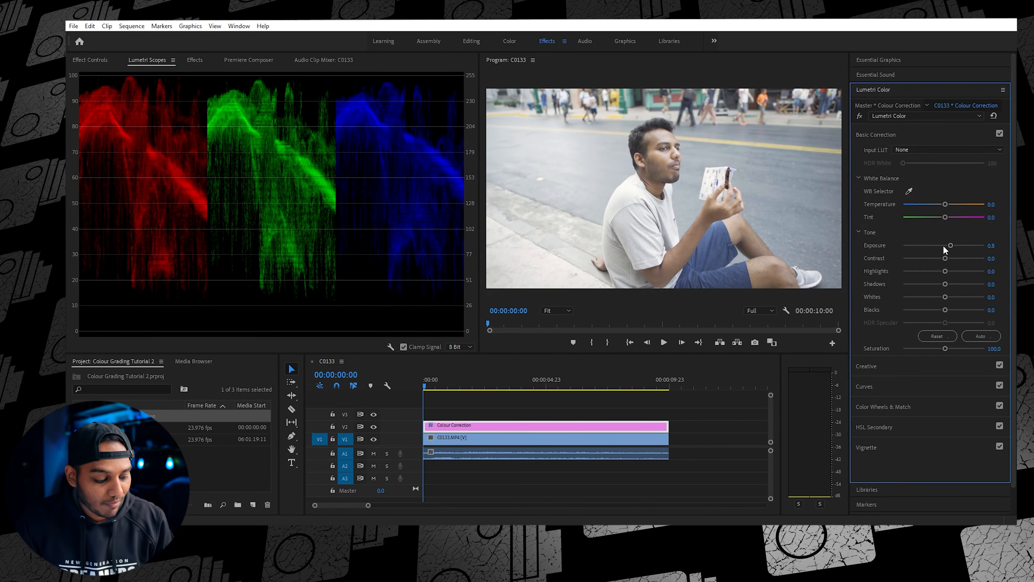
pyautogui.doubleClick(946, 247)
pyautogui.moveTo(947, 272); pyautogui.dragTo(957, 271)
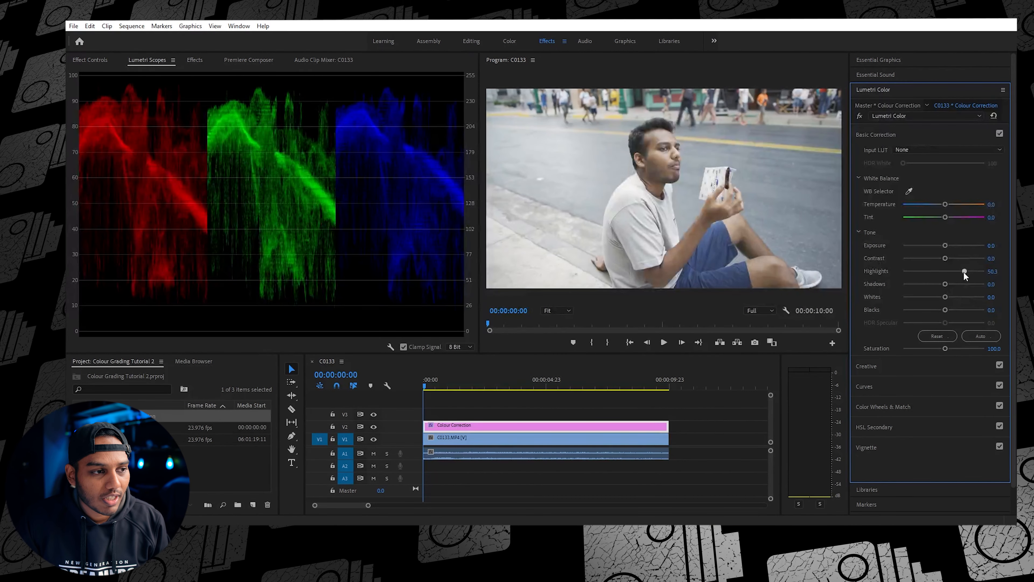
pyautogui.doubleClick(958, 271)
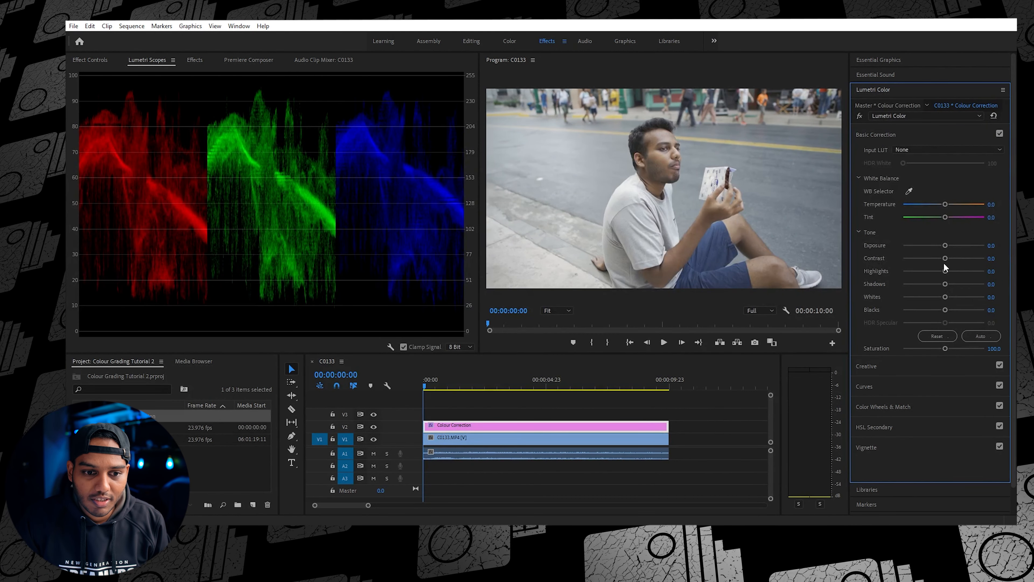
pyautogui.moveTo(946, 298); pyautogui.dragTo(953, 272)
pyautogui.doubleClick(950, 297)
pyautogui.doubleClick(945, 285)
pyautogui.doubleClick(953, 273)
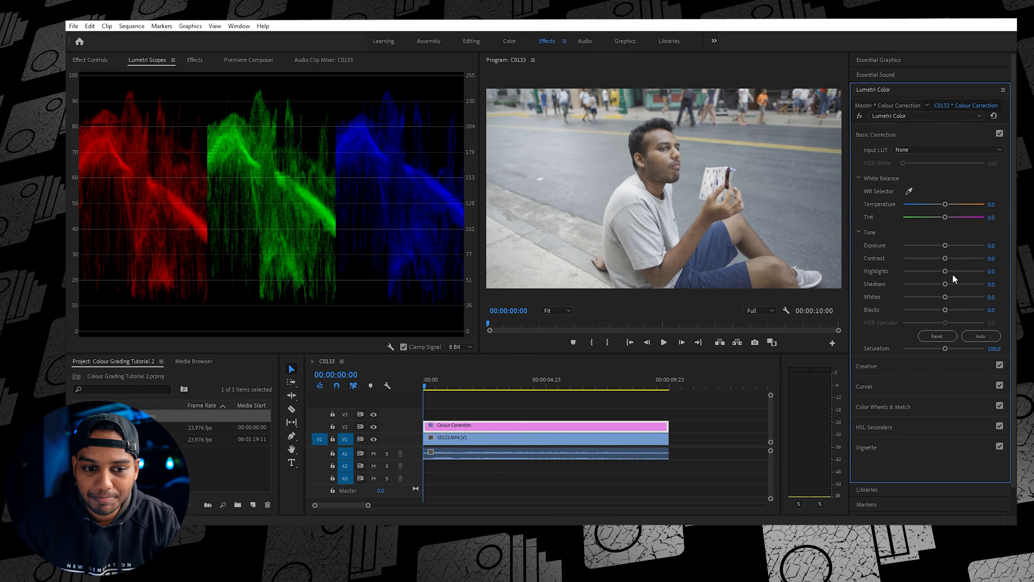
# - Set the Colour Correction layer's whites to 11.5, blacks to -27.3, highlights to -18.8 and shadows to -13.9
pyautogui.moveTo(945, 297); pyautogui.dragTo(949, 297)
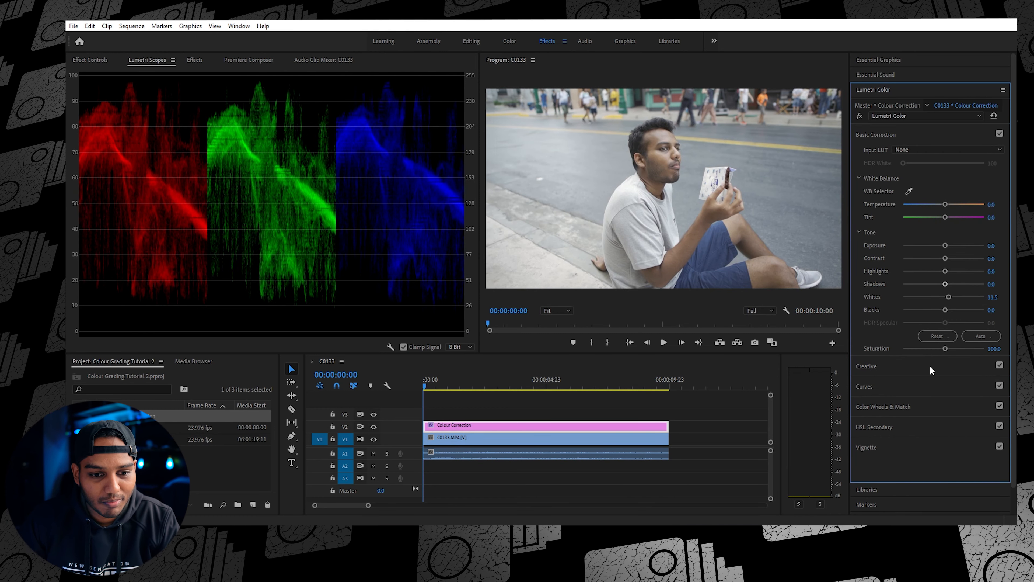
pyautogui.moveTo(946, 310); pyautogui.dragTo(924, 311)
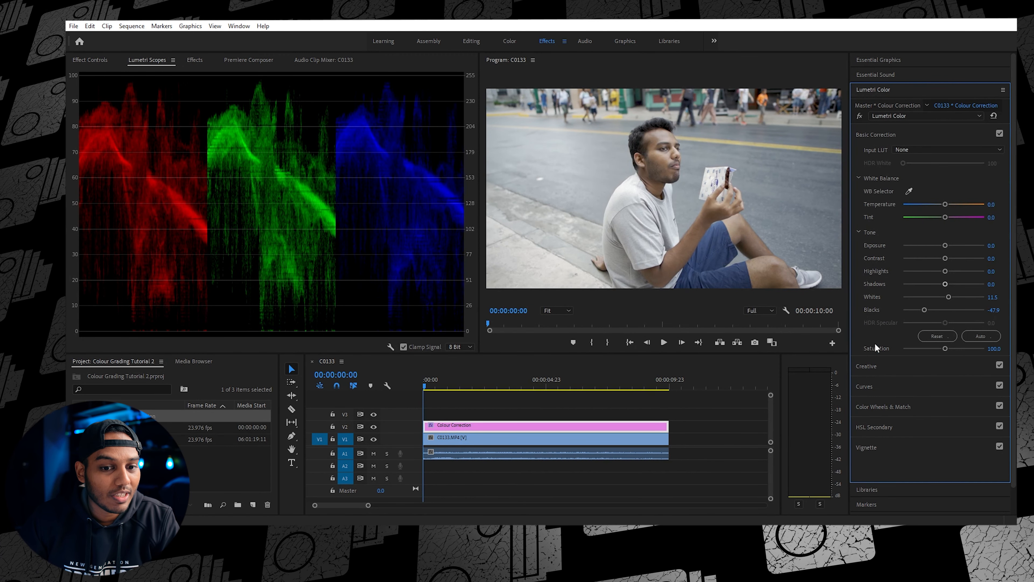
pyautogui.moveTo(925, 311); pyautogui.dragTo(934, 312)
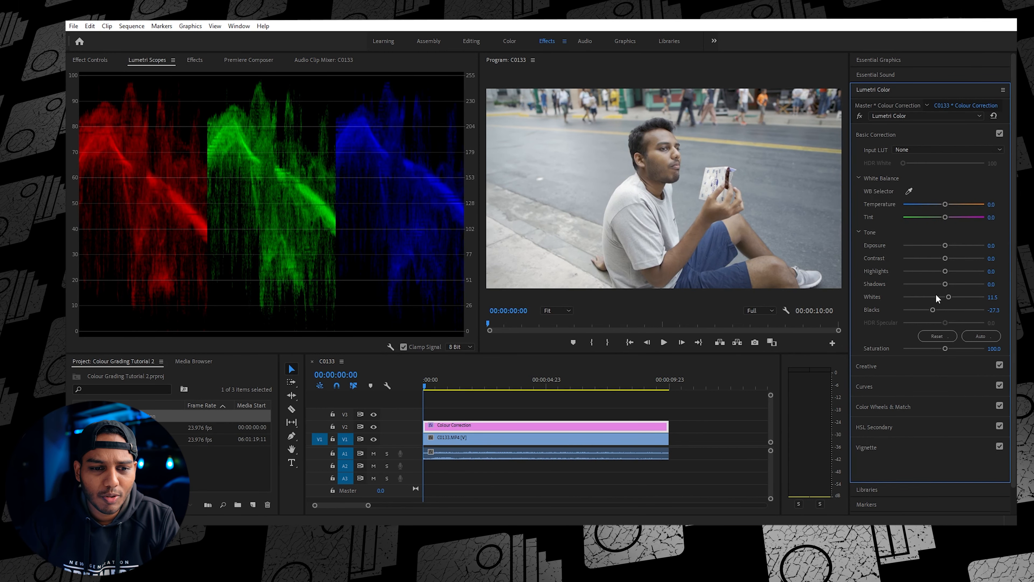
pyautogui.moveTo(944, 272)
pyautogui.mouseDown()
pyautogui.moveTo(935, 271)
pyautogui.moveTo(938, 285)
pyautogui.mouseUp()
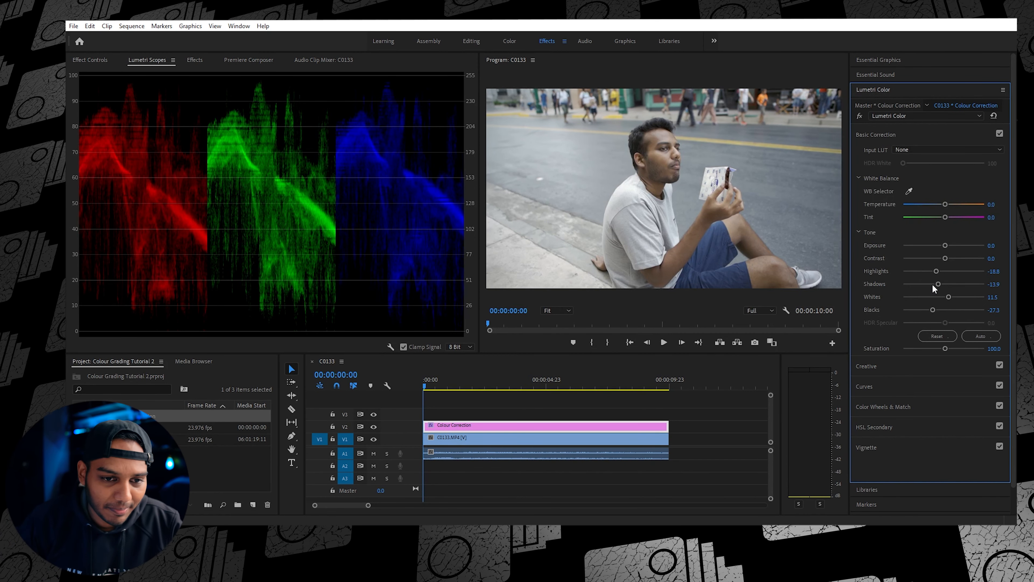
# - Compare the clip before and after correction by repeatedly hiding and showing the V2 track, leaving it visible
pyautogui.click(373, 427)
pyautogui.click(374, 427)
pyautogui.click(373, 428)
pyautogui.click(374, 427)
pyautogui.click(373, 427)
pyautogui.click(373, 428)
pyautogui.click(373, 427)
pyautogui.click(374, 427)
pyautogui.click(374, 427)
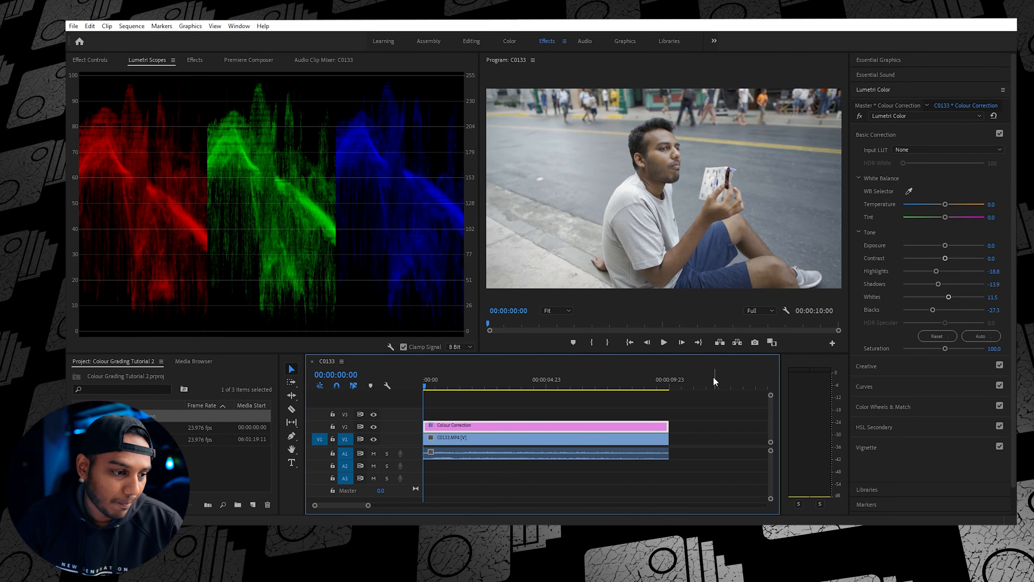
pyautogui.click(371, 426)
pyautogui.click(371, 425)
pyautogui.click(371, 425)
pyautogui.click(371, 426)
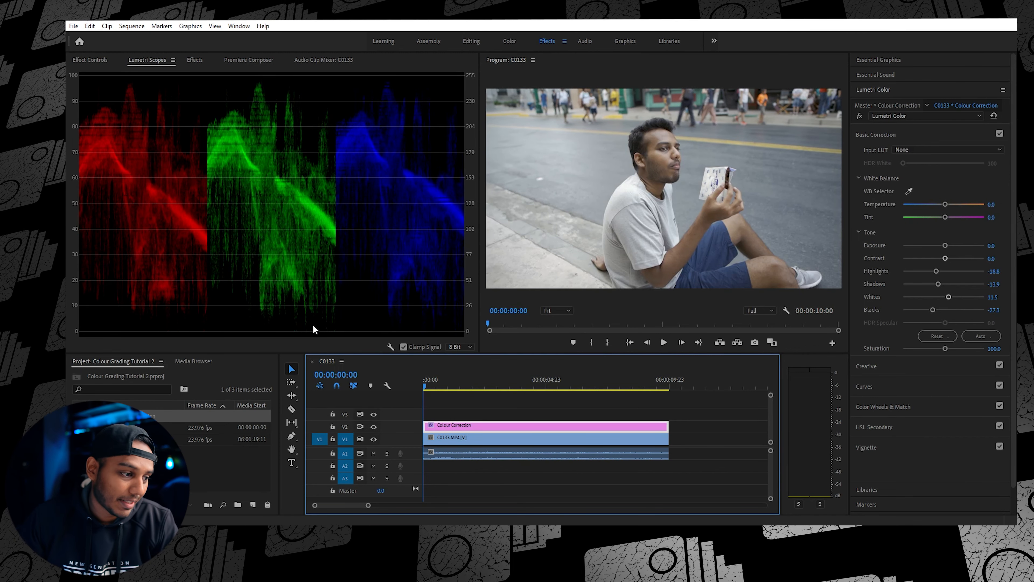
# - Create a 1920 x 1080 adjustment layer at 23.976 fps in the project and name it Colour Grade
pyautogui.click(192, 474)
pyautogui.click(253, 505)
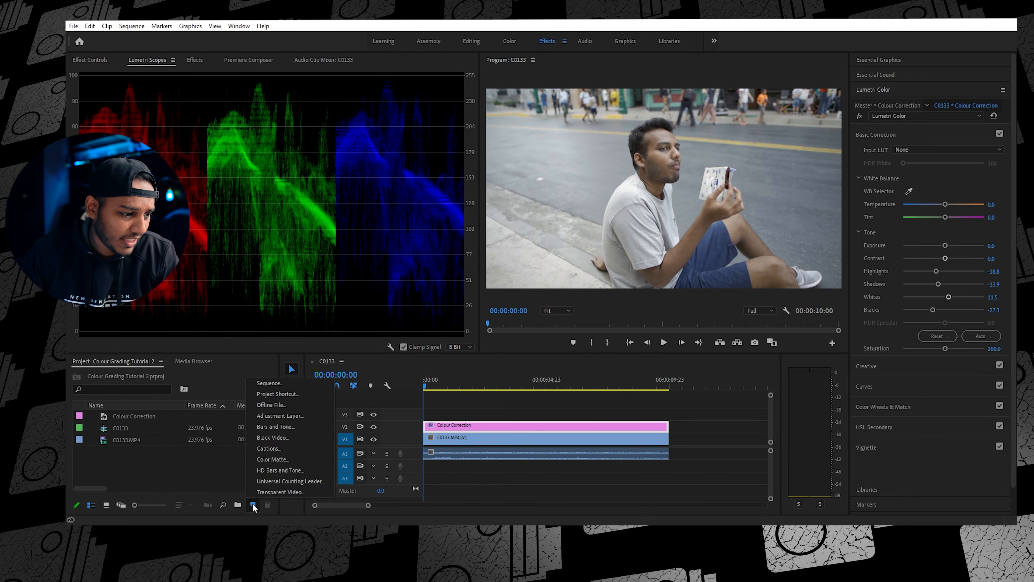
pyautogui.click(289, 415)
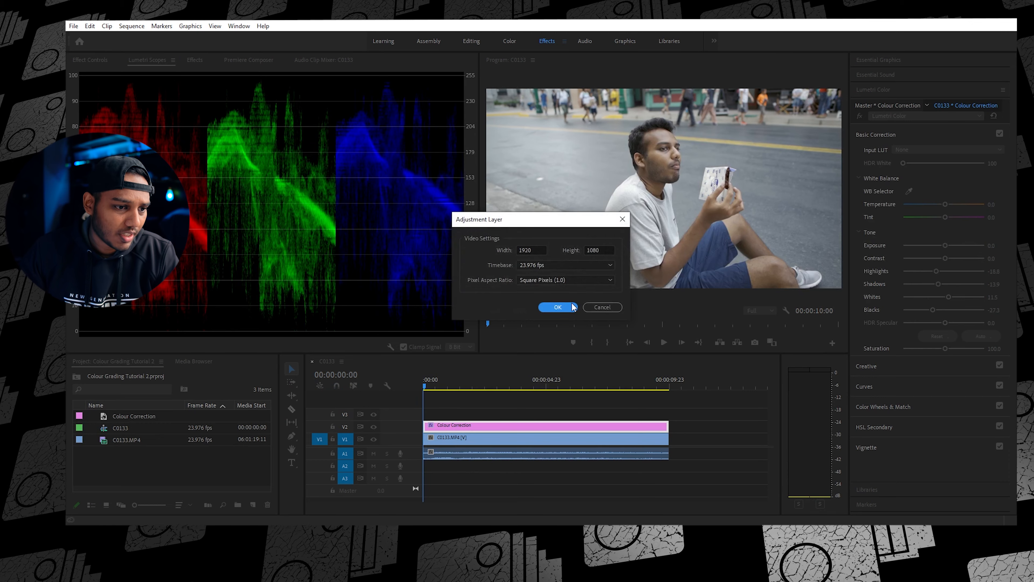
pyautogui.click(548, 311)
pyautogui.click(116, 417)
pyautogui.write('Col')
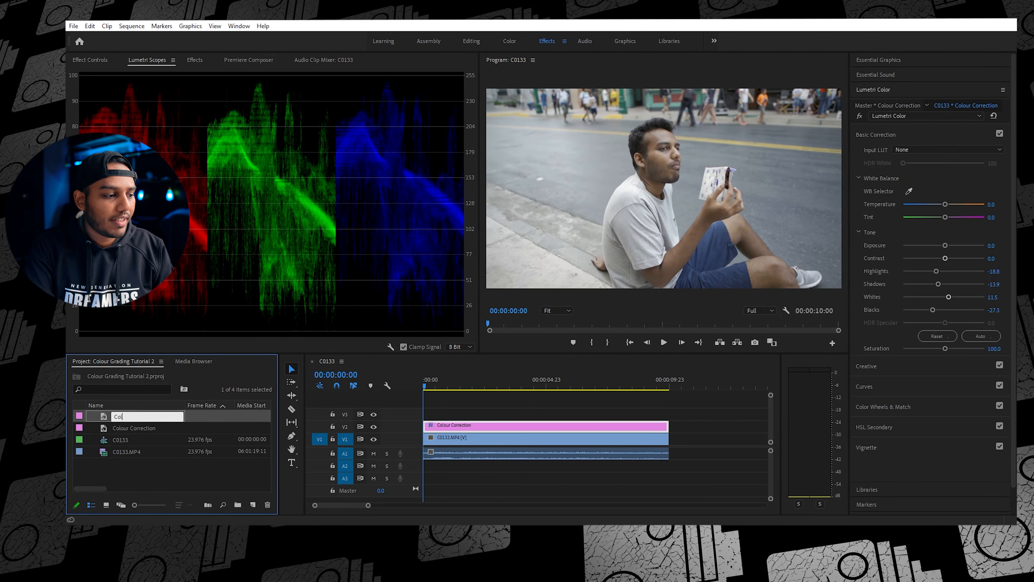
pyautogui.write('our Grade')
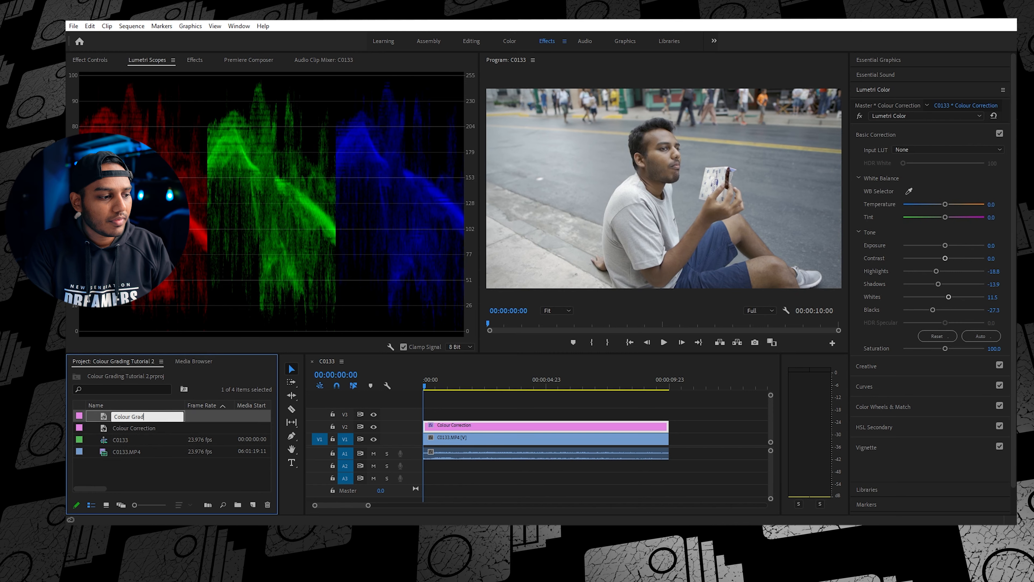
pyautogui.press('Tab')
pyautogui.click(116, 417)
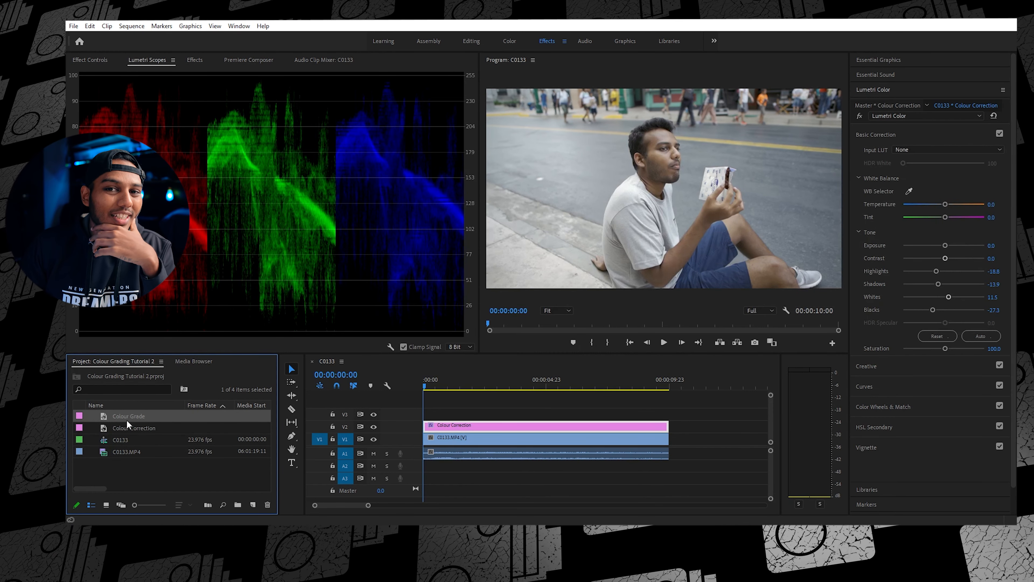
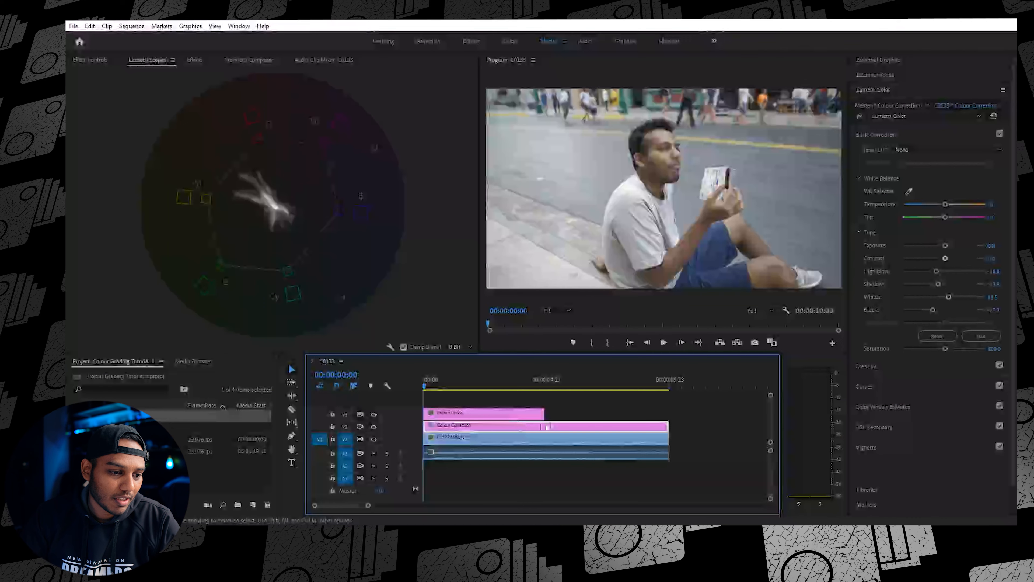
# - Extend the Colour Grade layer on V3 to the end of the C0133 clip and select it
pyautogui.moveTo(545, 413); pyautogui.dragTo(664, 413)
pyautogui.click(656, 415)
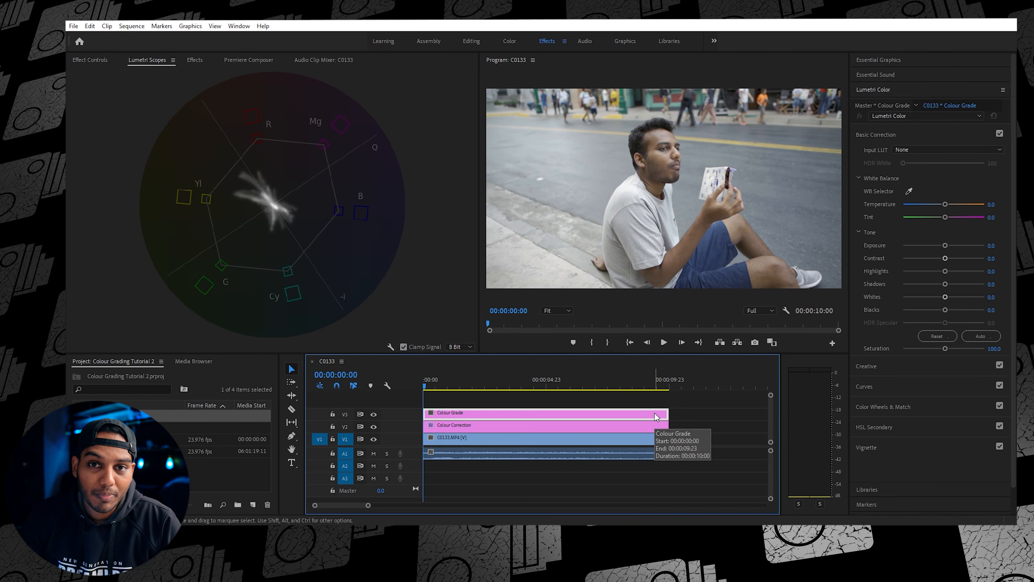
# - Sample the man's cheek as the HSL Secondary key colour on the Colour Grade layer and preview the key as Color/Gray
pyautogui.click(898, 136)
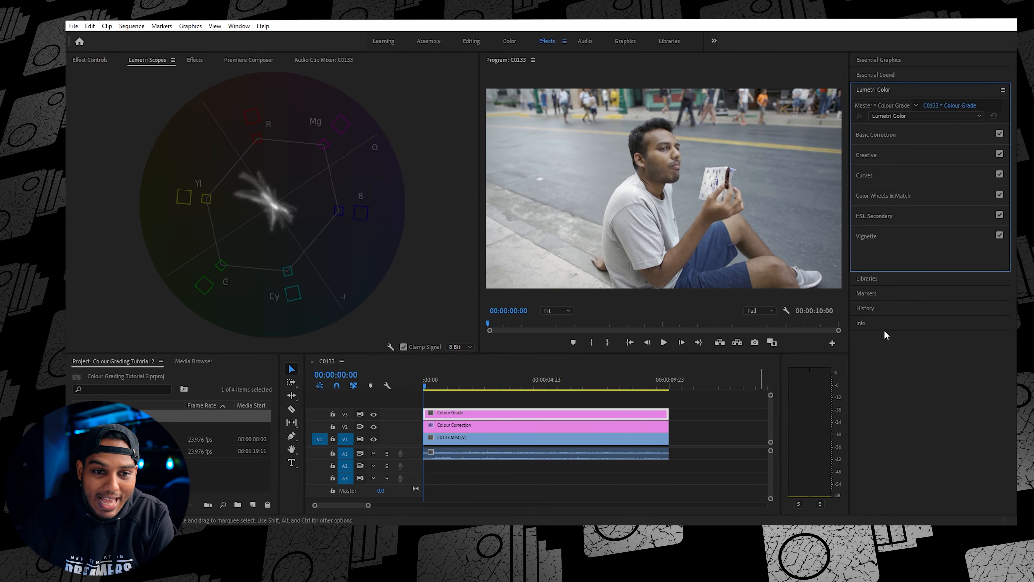
pyautogui.click(880, 217)
pyautogui.scroll(-2, 880, 217)
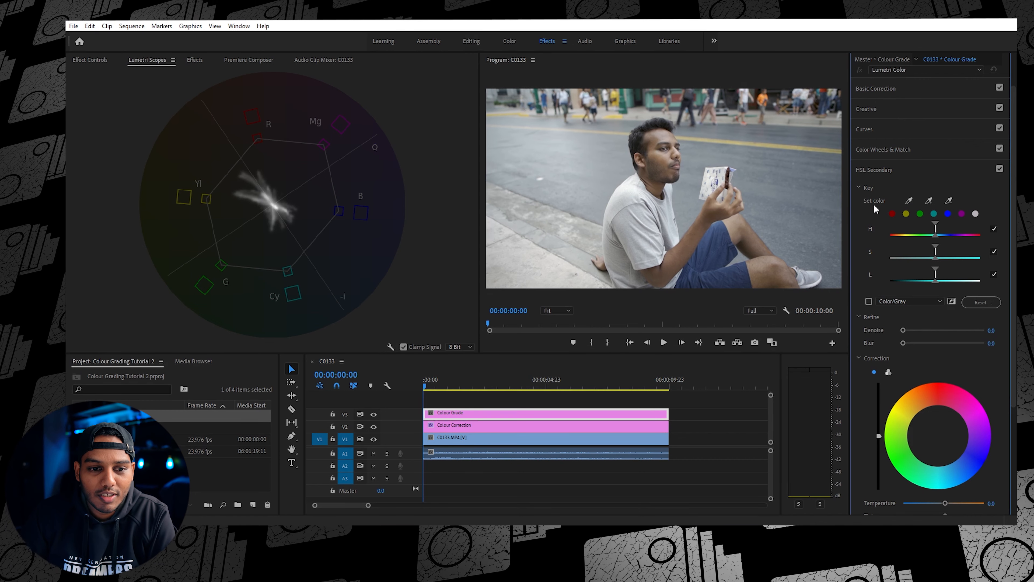
pyautogui.click(910, 199)
pyautogui.click(661, 155)
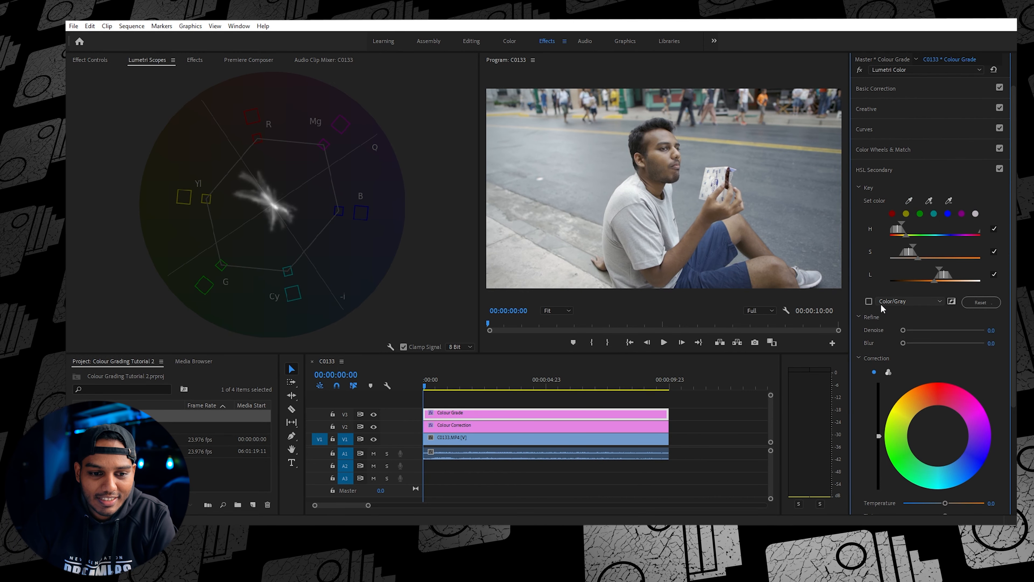
pyautogui.click(869, 302)
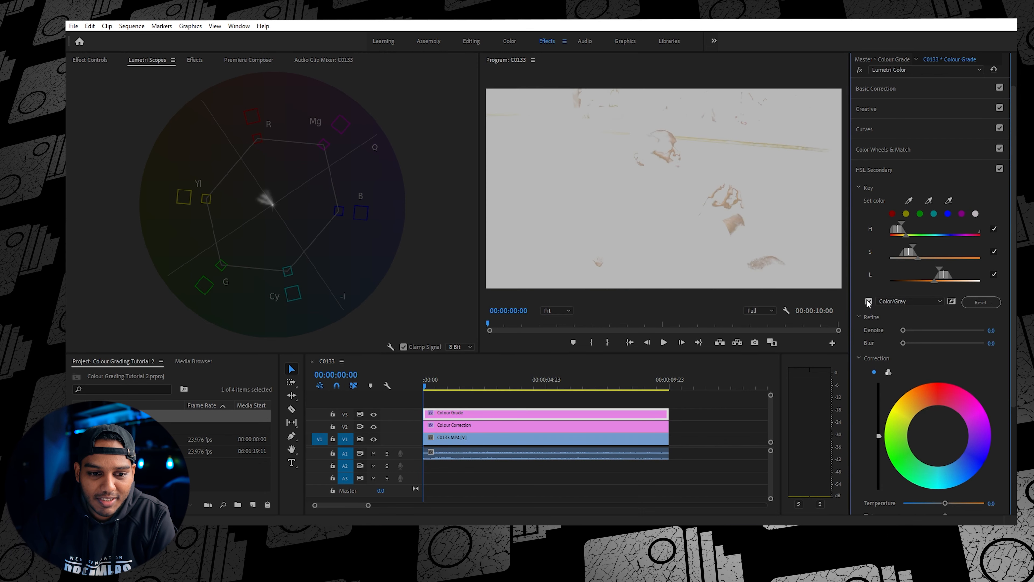
pyautogui.click(894, 301)
pyautogui.click(895, 301)
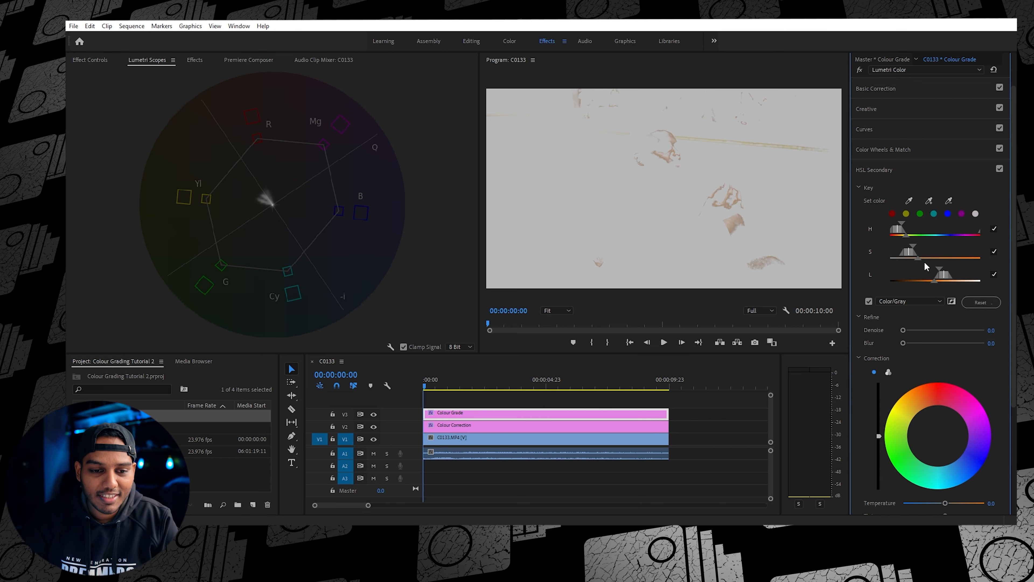
# - Widen the key's saturation and luminance ranges until the mask covers the man's face, arms and legs
pyautogui.moveTo(914, 250)
pyautogui.mouseDown()
pyautogui.moveTo(946, 249)
pyautogui.moveTo(916, 248)
pyautogui.moveTo(925, 246)
pyautogui.mouseUp()
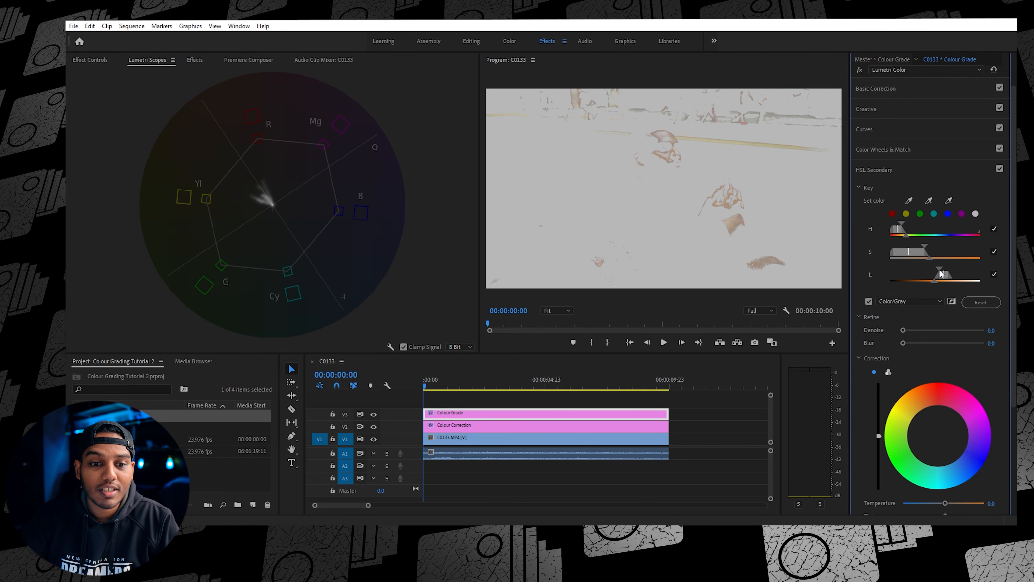
pyautogui.moveTo(940, 269)
pyautogui.mouseDown()
pyautogui.moveTo(896, 264)
pyautogui.moveTo(925, 247)
pyautogui.moveTo(954, 251)
pyautogui.moveTo(931, 252)
pyautogui.mouseUp()
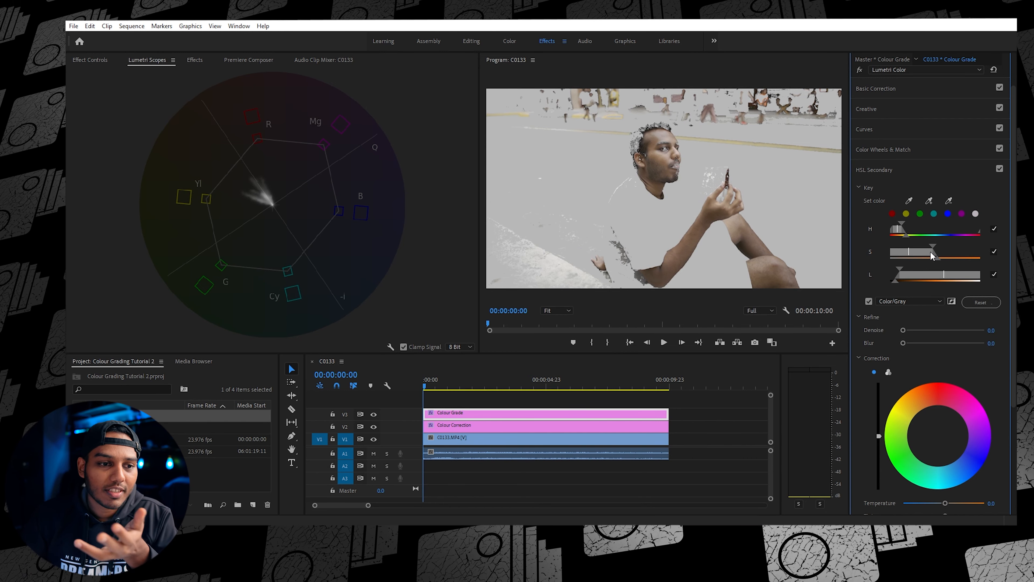
pyautogui.moveTo(932, 246)
pyautogui.mouseDown()
pyautogui.moveTo(920, 244)
pyautogui.moveTo(931, 246)
pyautogui.mouseUp()
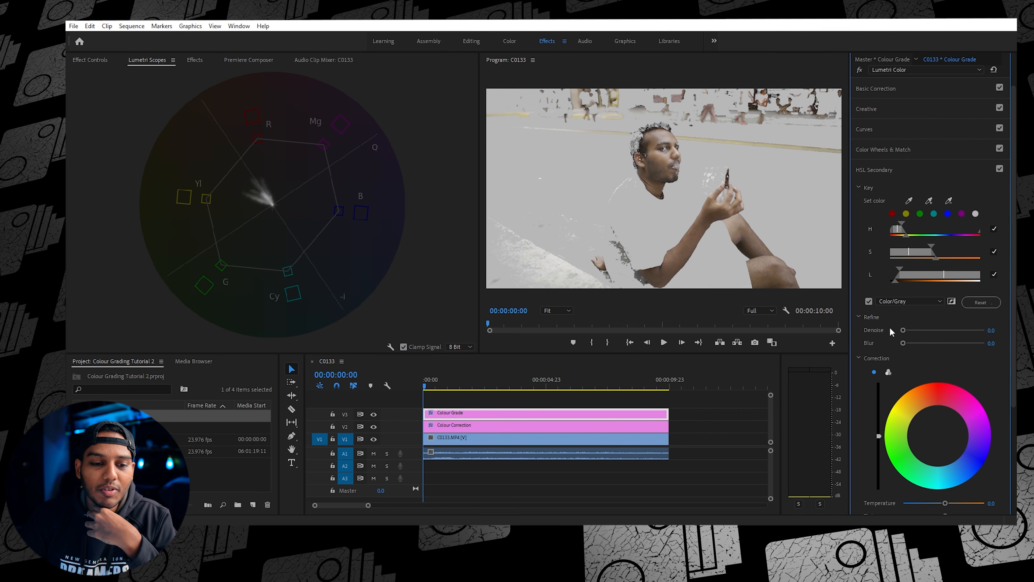
# - Soften the edges of the skin key with a blur of 5.5
pyautogui.moveTo(901, 344); pyautogui.dragTo(909, 344)
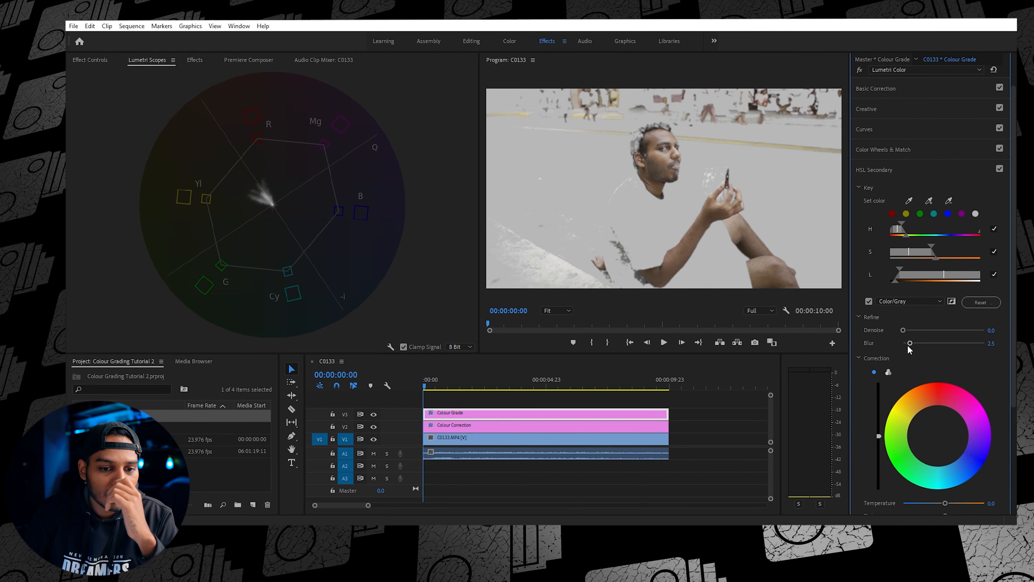
pyautogui.moveTo(909, 344); pyautogui.dragTo(941, 345)
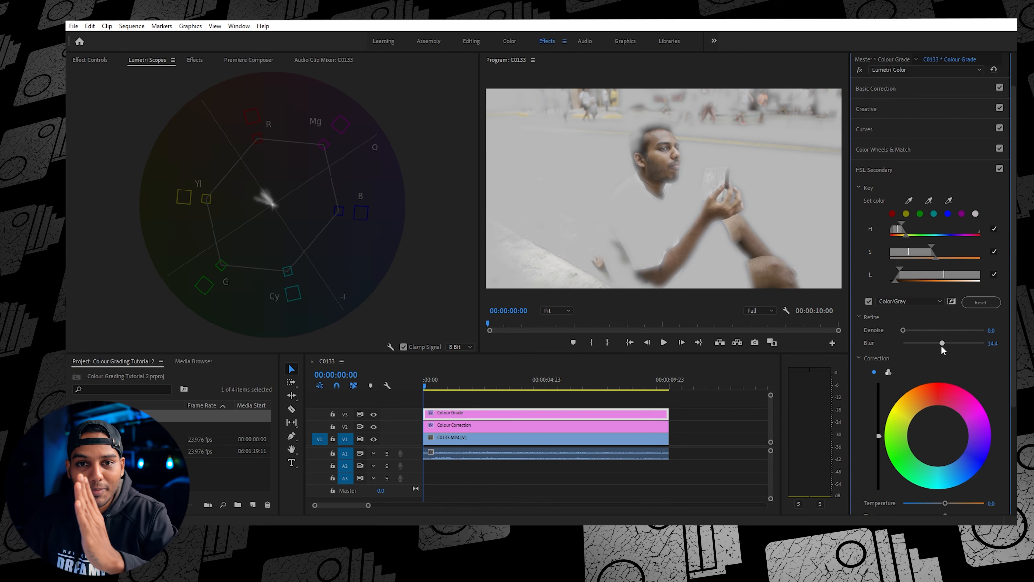
pyautogui.moveTo(941, 345); pyautogui.dragTo(947, 345)
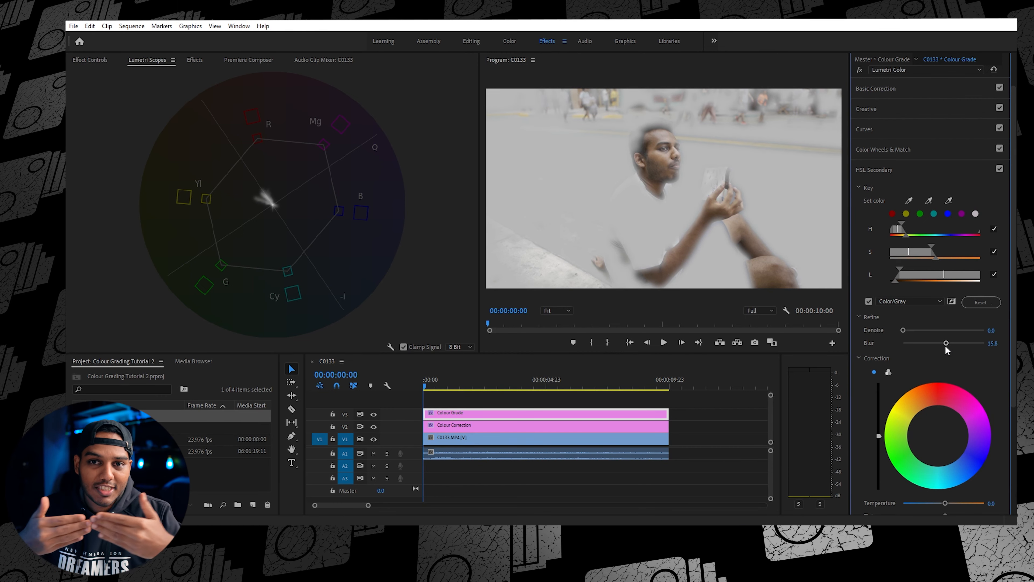
pyautogui.moveTo(945, 345); pyautogui.dragTo(912, 349)
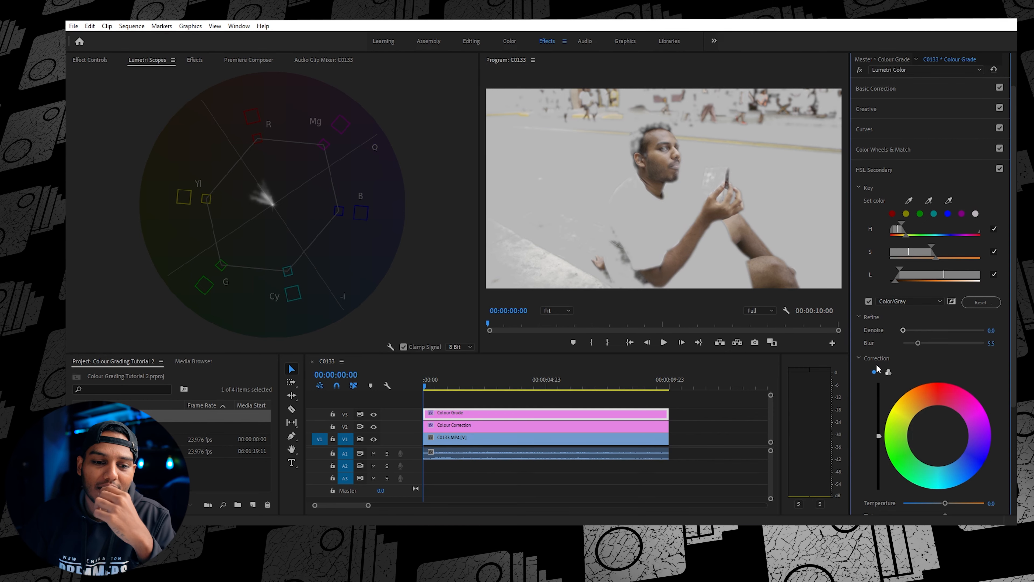
# - Turn off the mask preview and tint the keyed skin slightly towards red, comparing it with the V3 track hidden and shown
pyautogui.click(869, 301)
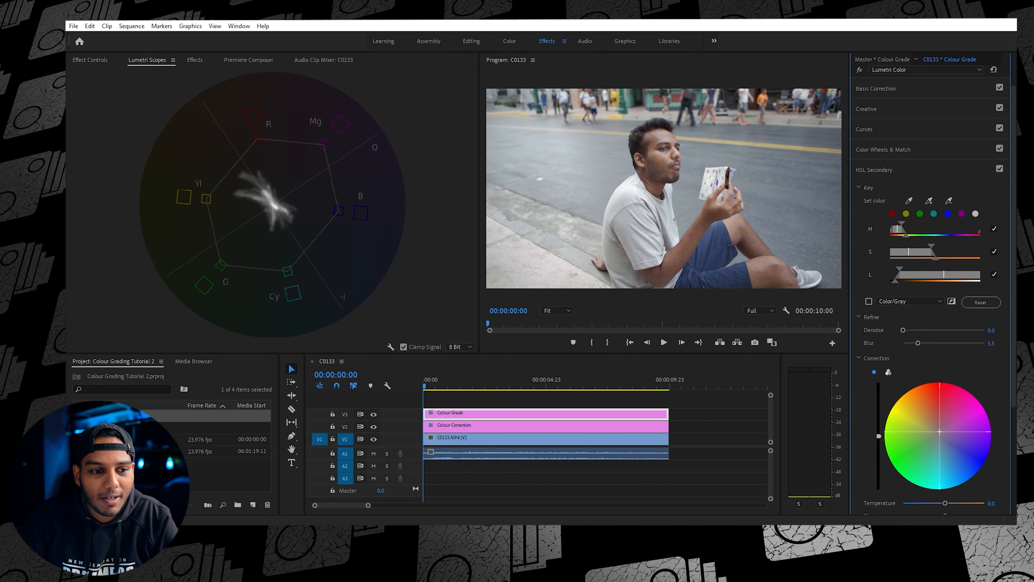
pyautogui.click(370, 415)
pyautogui.click(370, 414)
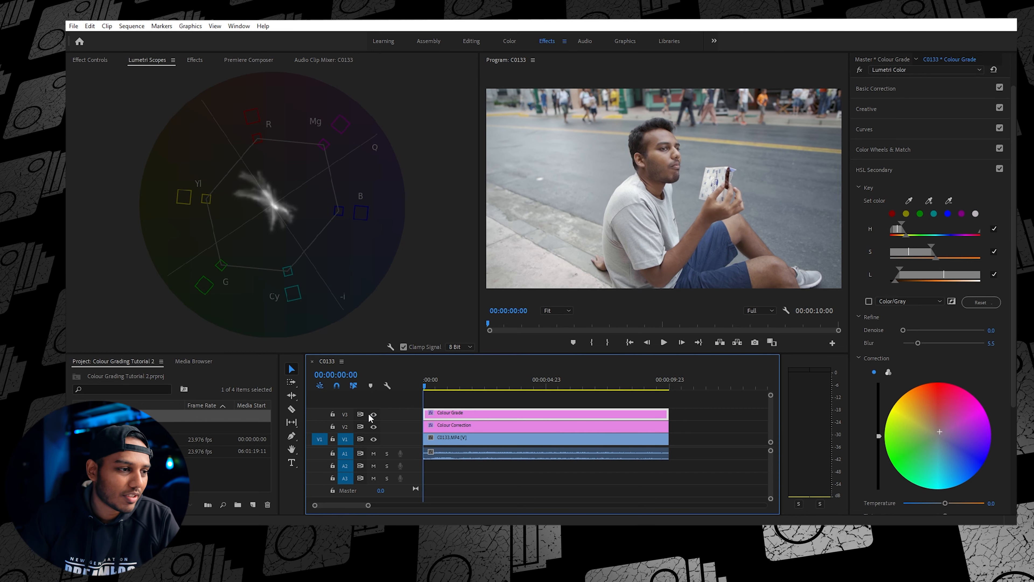
# - Draw a small freeform opacity mask around the man's cheek on the C0133.MP4 clip to isolate his skin
pyautogui.click(480, 439)
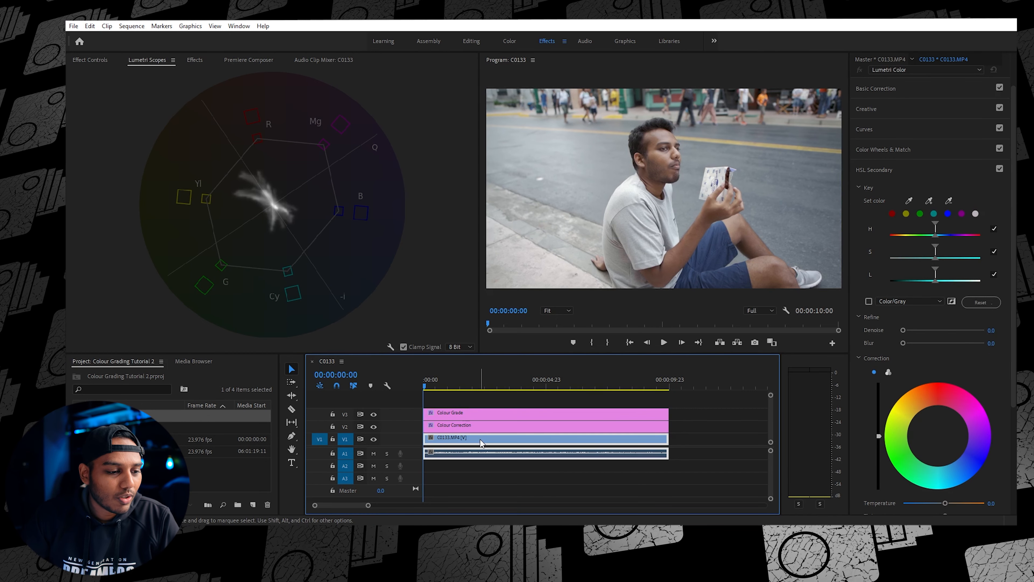
pyautogui.click(456, 430)
pyautogui.click(457, 437)
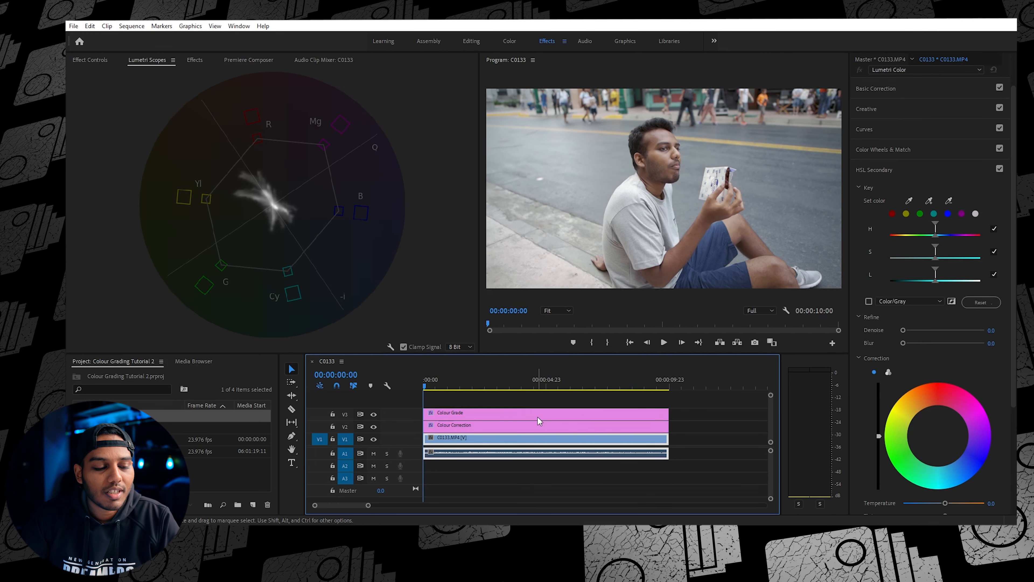
pyautogui.click(90, 59)
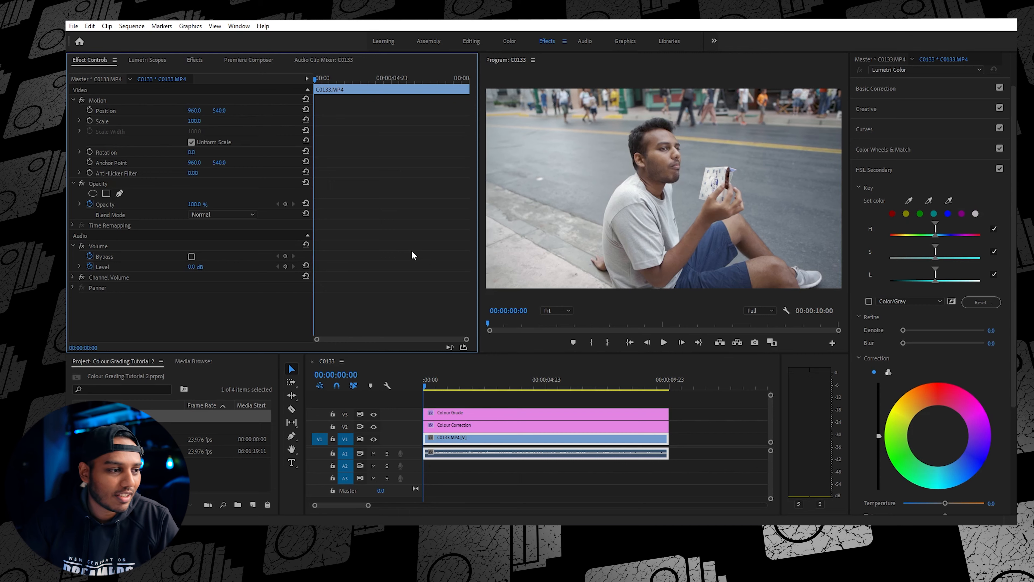
pyautogui.click(119, 193)
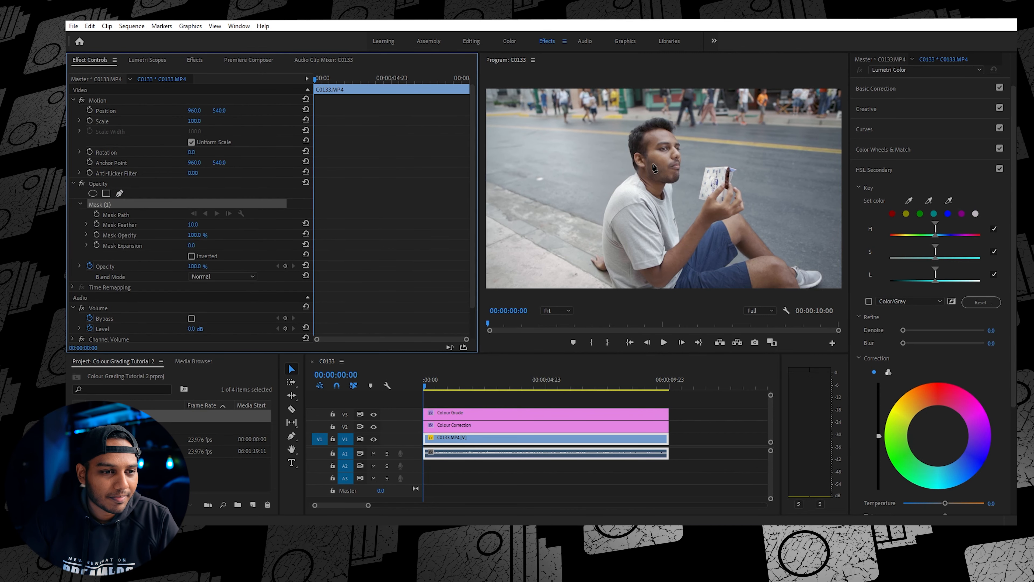
pyautogui.click(650, 155)
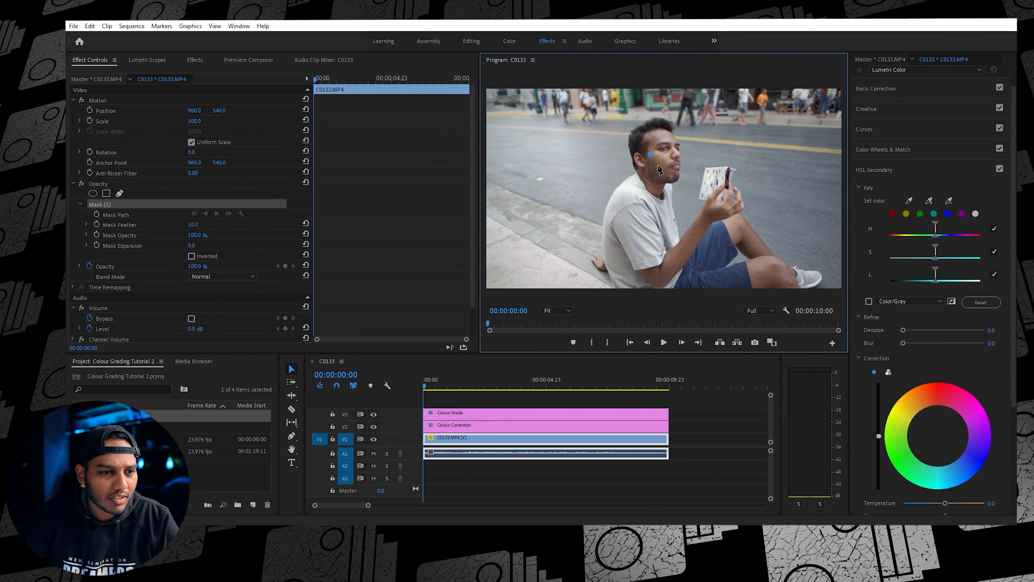
pyautogui.click(664, 167)
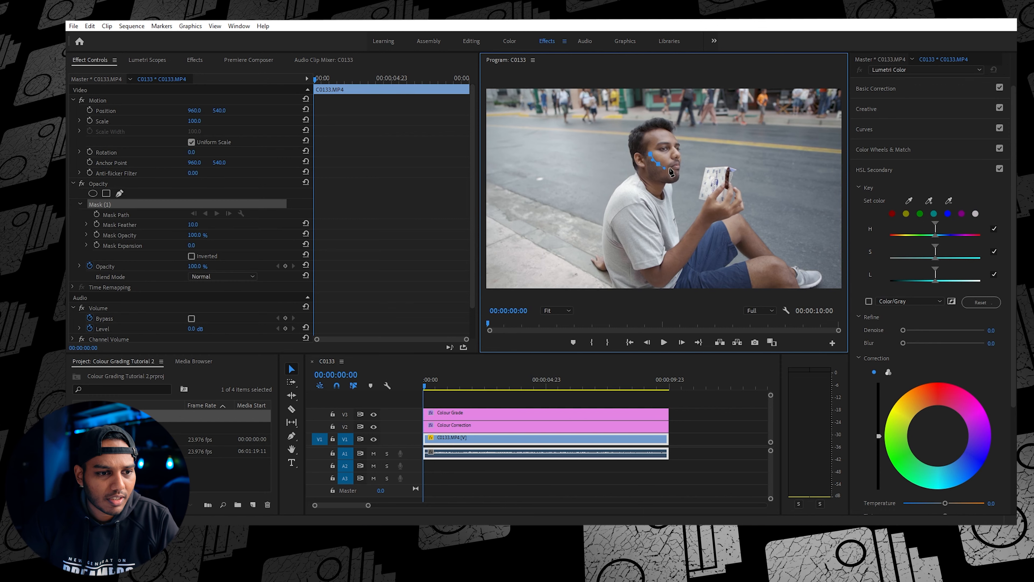
pyautogui.click(569, 311)
pyautogui.click(561, 378)
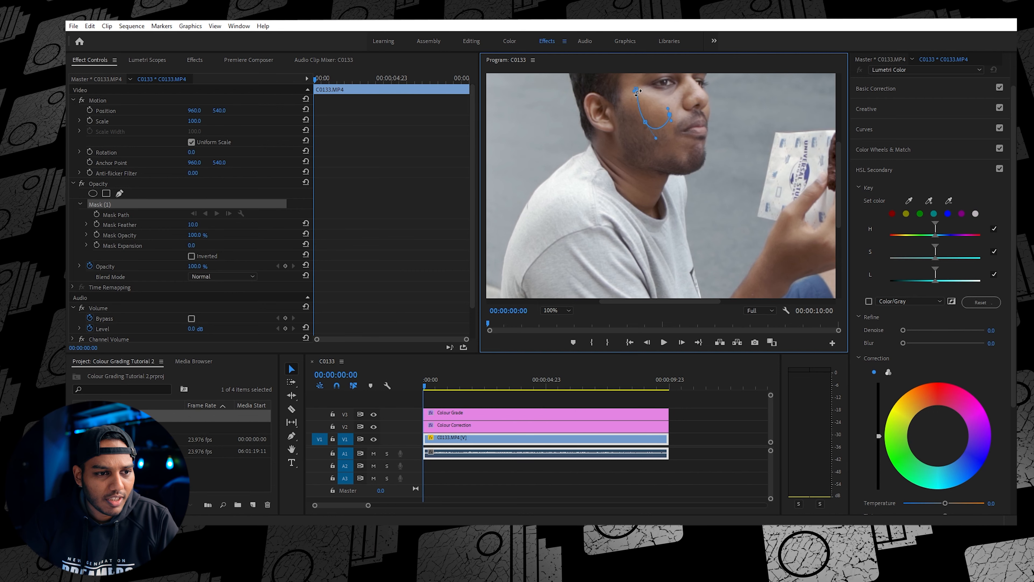
pyautogui.moveTo(626, 99); pyautogui.dragTo(627, 116)
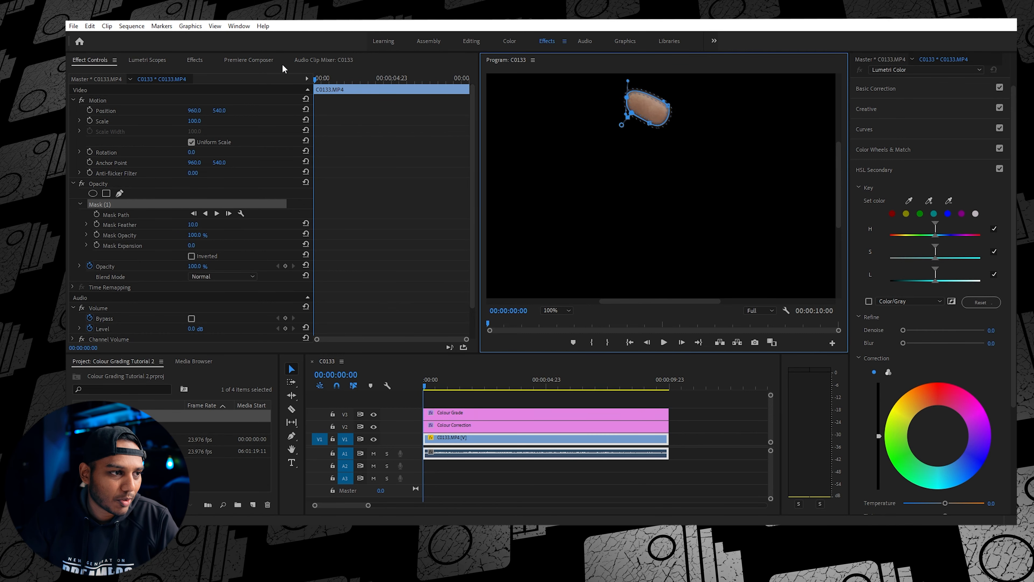
# - Examine where the isolated skin falls relative to the skin tone line on the Vectorscope YUV
pyautogui.click(144, 68)
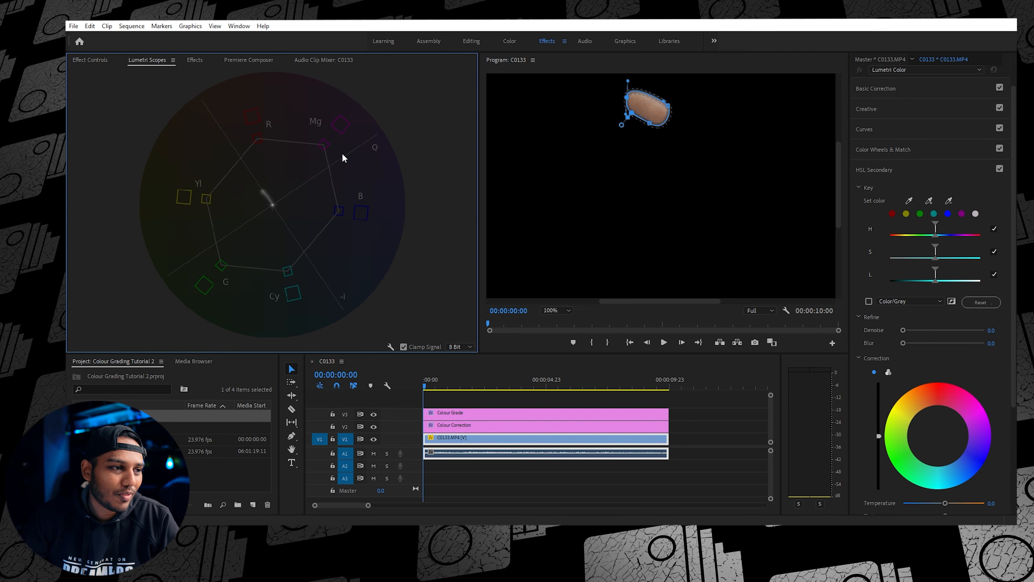
pyautogui.rightClick(374, 166)
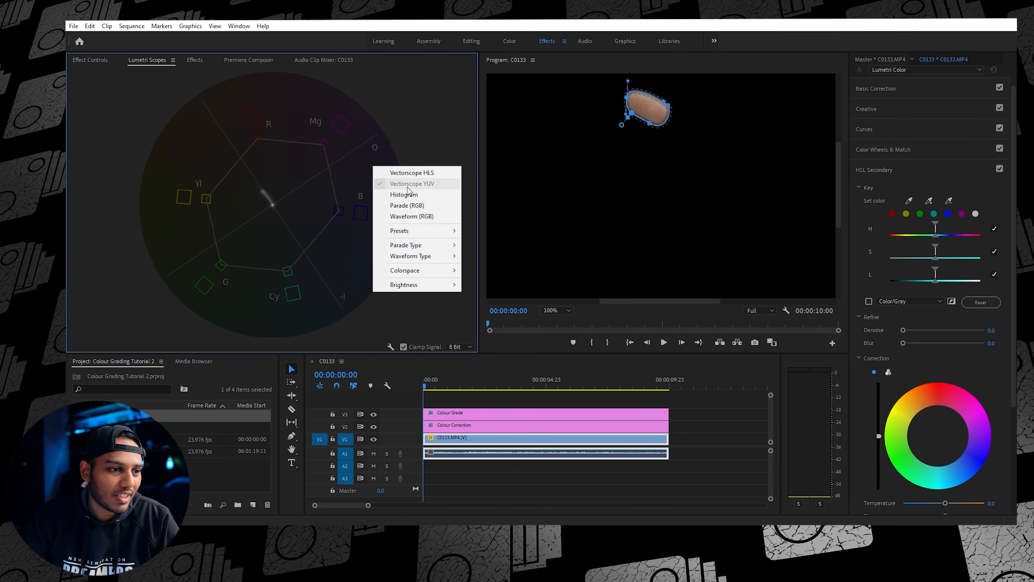
pyautogui.click(205, 118)
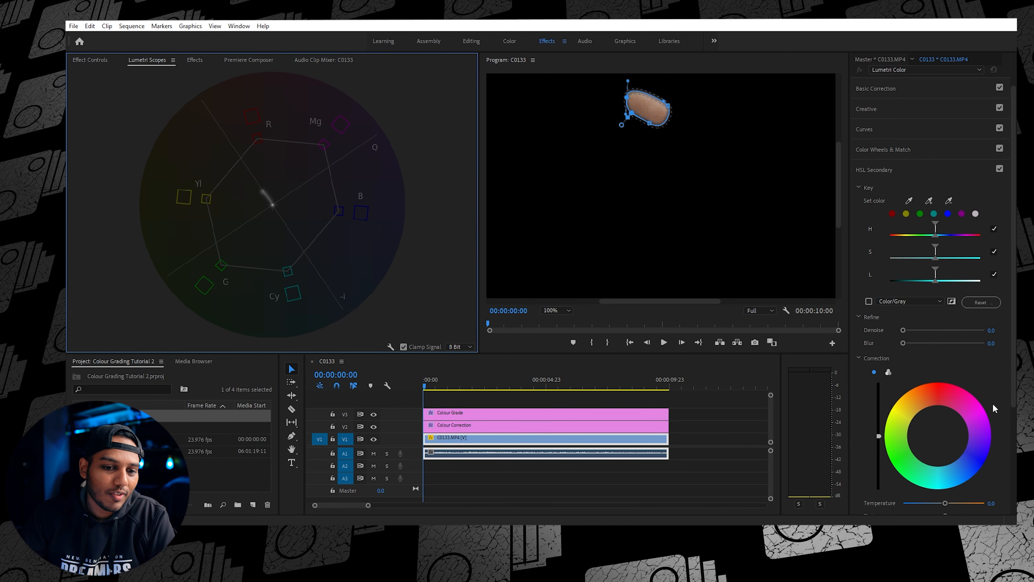
# - Undo the accidental move of the Colour Correction layer and try the Colour Grade layer's HSL Secondary correction wheel further towards red
pyautogui.moveTo(626, 426); pyautogui.dragTo(627, 414)
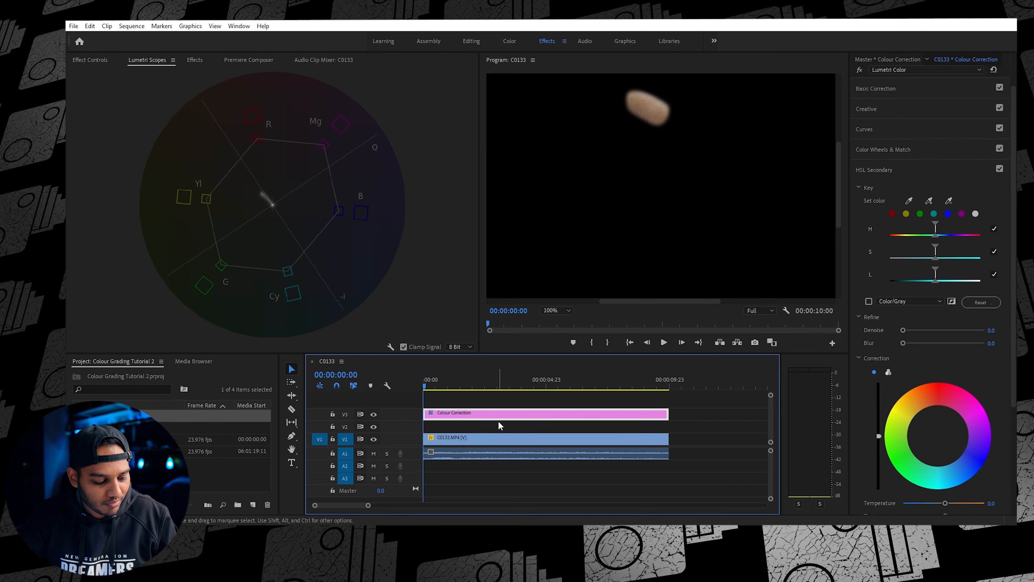
pyautogui.hotkey('ctrl', 'z')
pyautogui.click(504, 415)
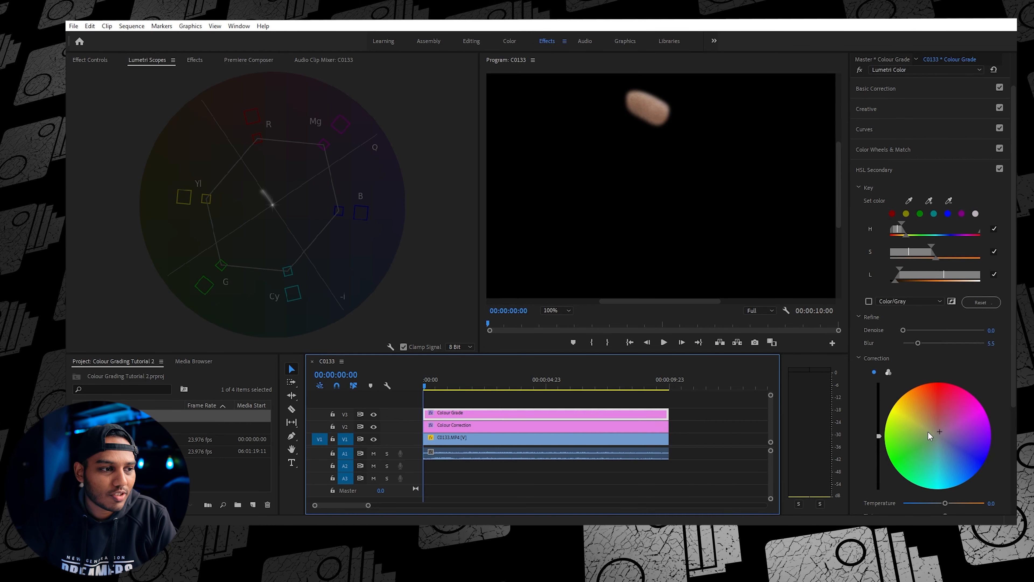
pyautogui.moveTo(939, 431)
pyautogui.mouseDown()
pyautogui.moveTo(954, 431)
pyautogui.moveTo(915, 440)
pyautogui.moveTo(949, 427)
pyautogui.moveTo(937, 434)
pyautogui.moveTo(938, 425)
pyautogui.mouseUp()
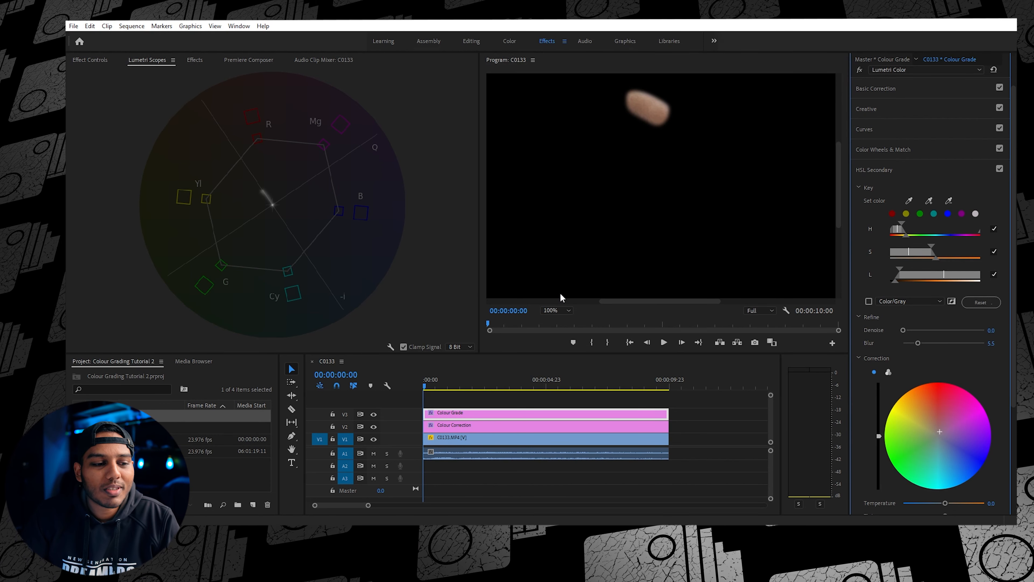
# - Delete the opacity mask around the cheek from the C0133.MP4 clip
pyautogui.click(439, 449)
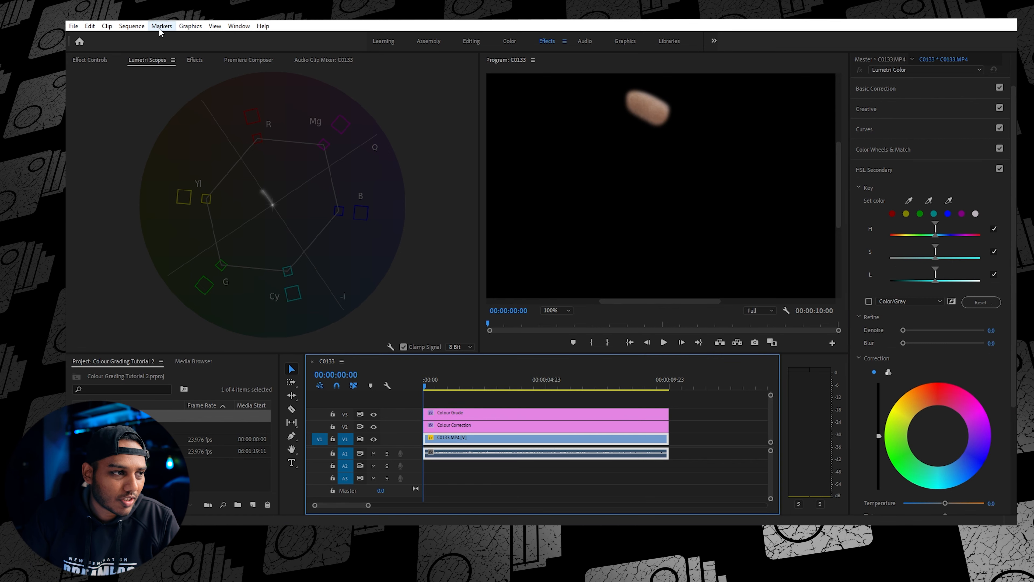
pyautogui.click(90, 60)
pyautogui.click(112, 206)
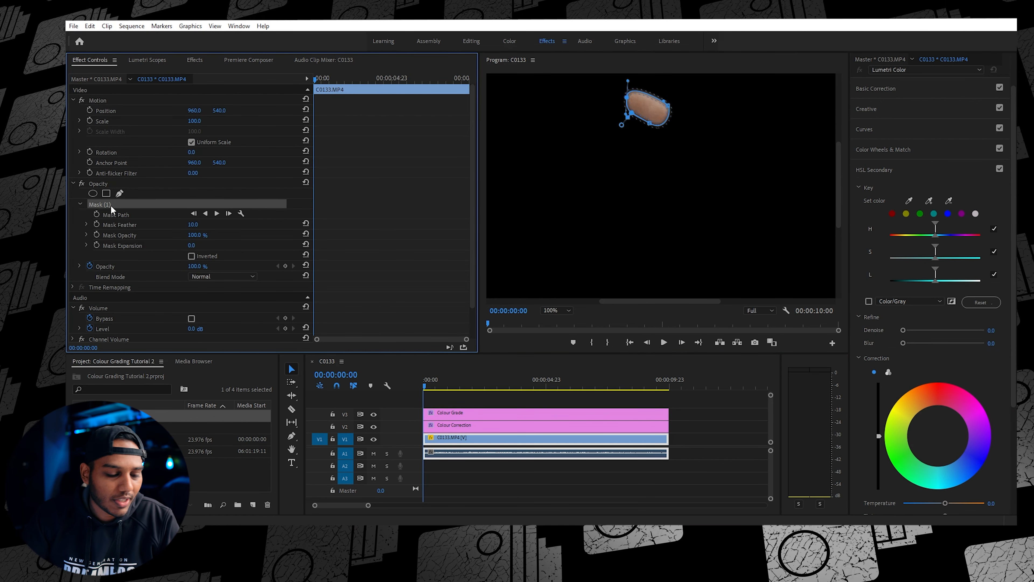
pyautogui.press('Delete')
# - Fit the whole frame in the program monitor, show the vectorscope again and widen the monitor beside it
pyautogui.click(564, 310)
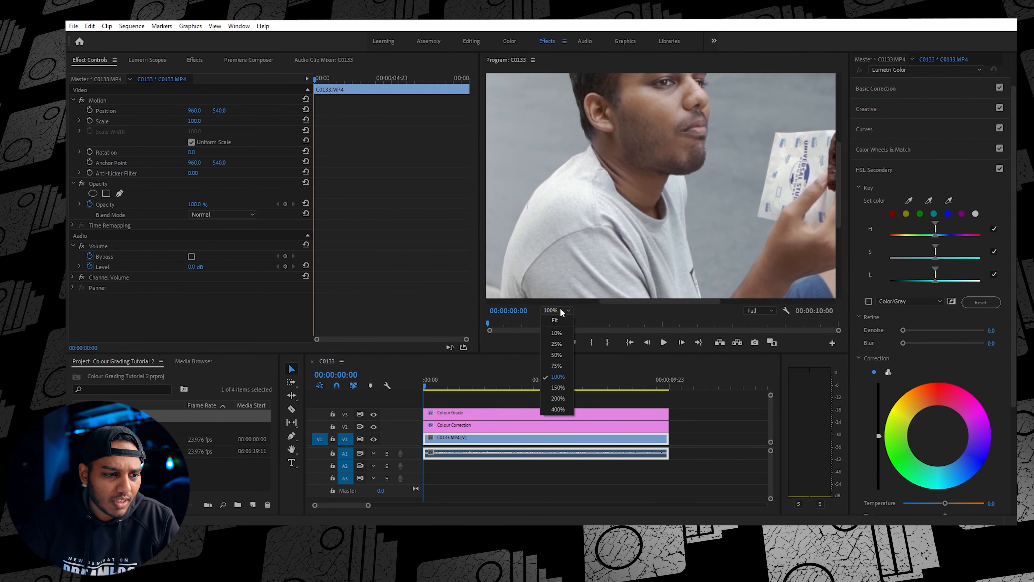
pyautogui.click(561, 320)
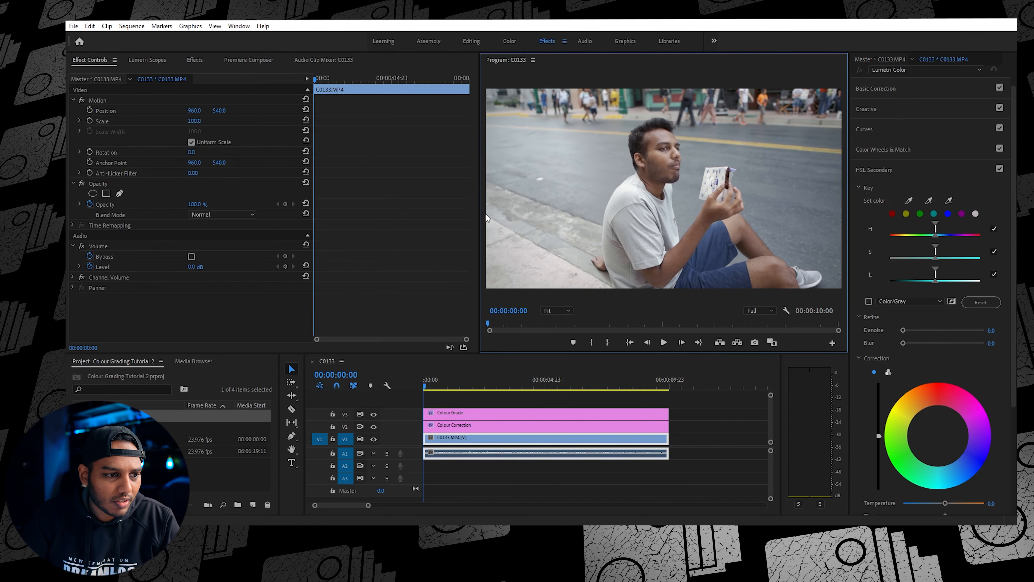
pyautogui.click(147, 61)
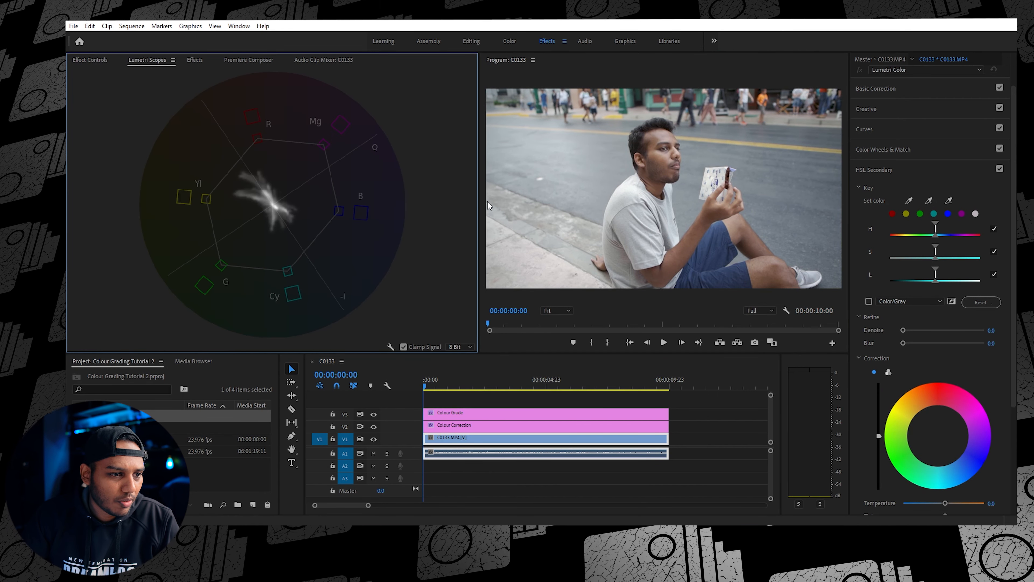
pyautogui.moveTo(477, 198); pyautogui.dragTo(401, 192)
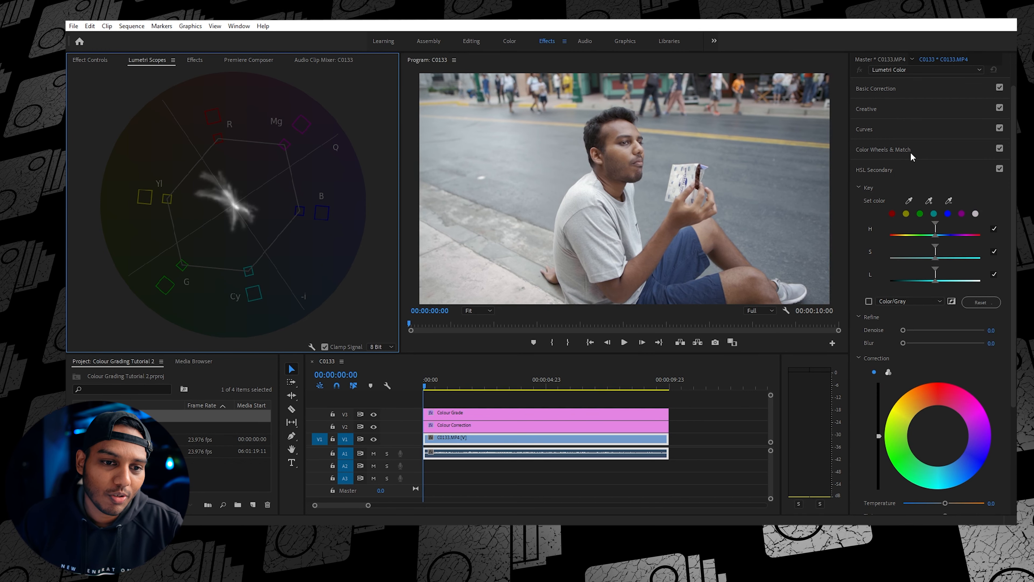
# - Select the Colour Grade layer and show its Hue Saturation Curves in Lumetri Color
pyautogui.click(884, 168)
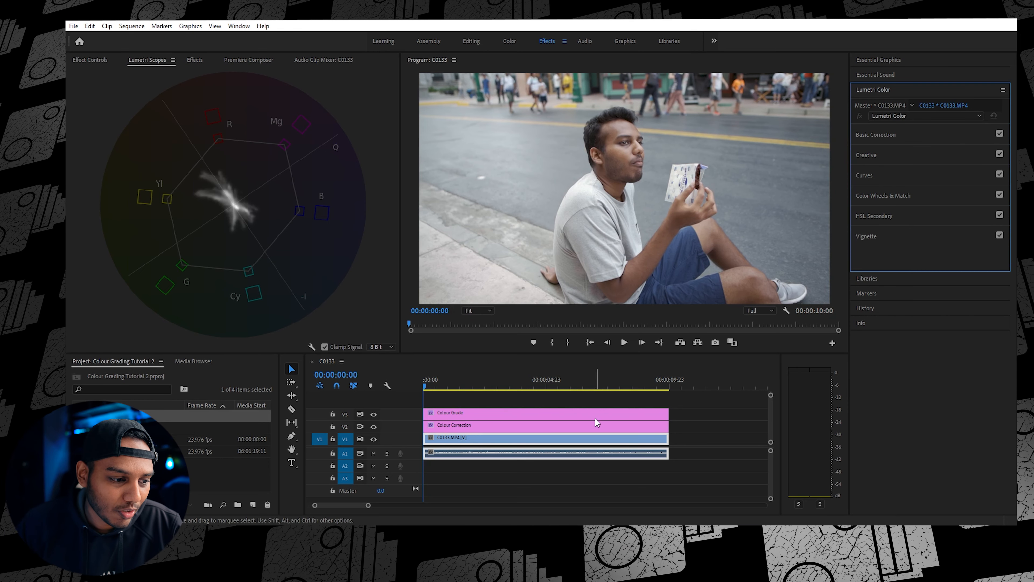
pyautogui.click(594, 414)
pyautogui.click(883, 177)
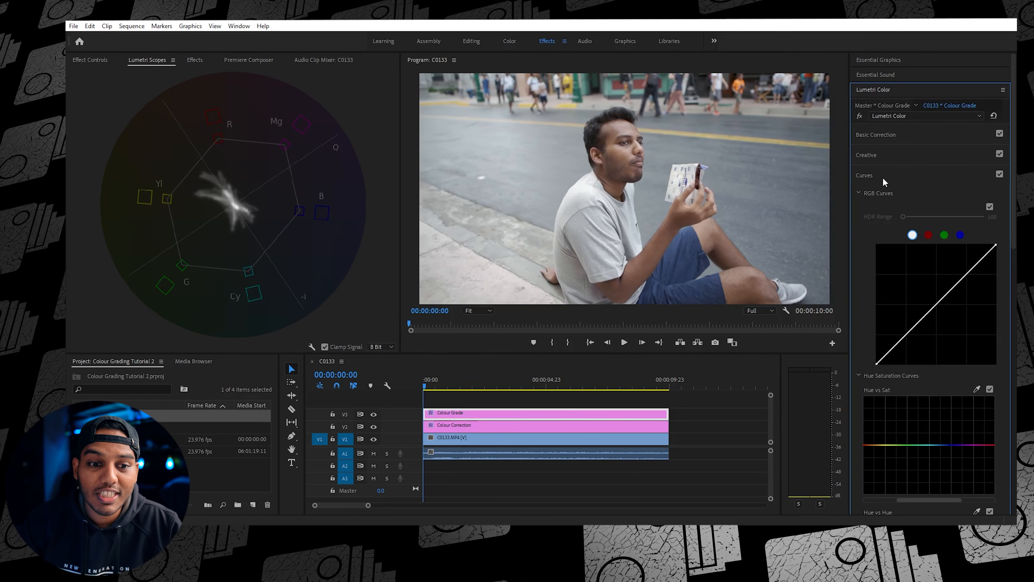
pyautogui.scroll(-2, 912, 262)
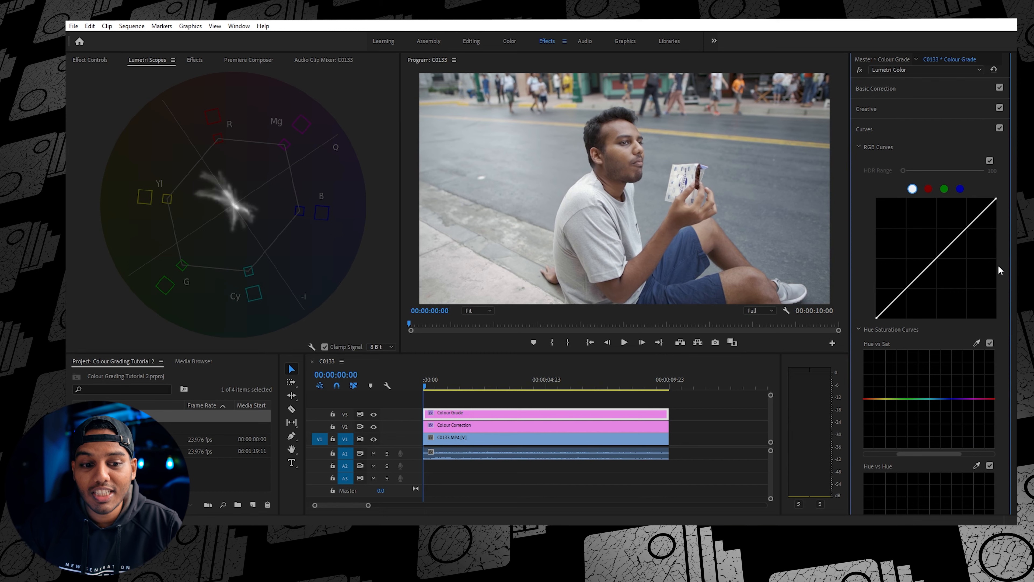
pyautogui.scroll(-4, 935, 301)
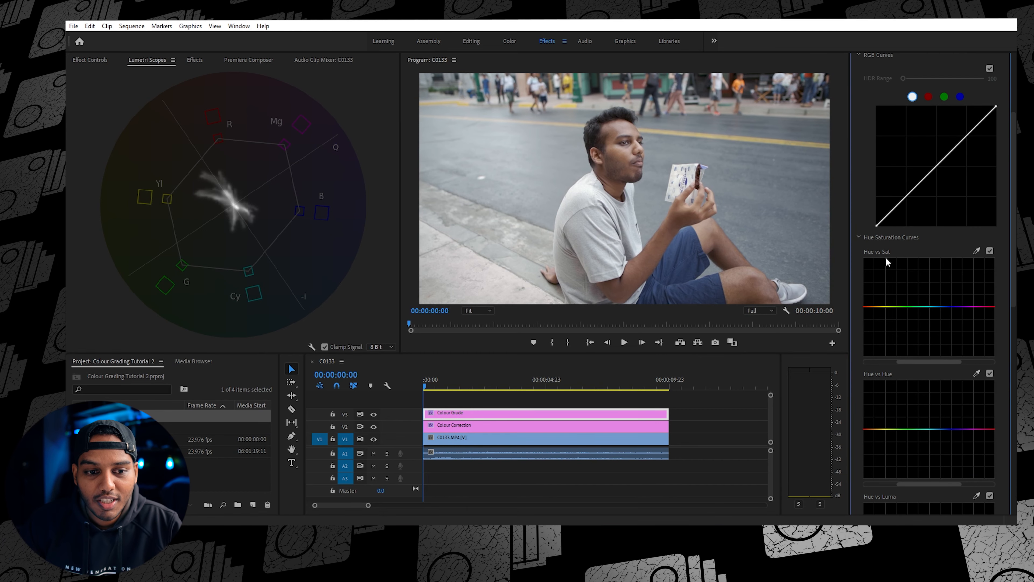
pyautogui.scroll(-2, 942, 293)
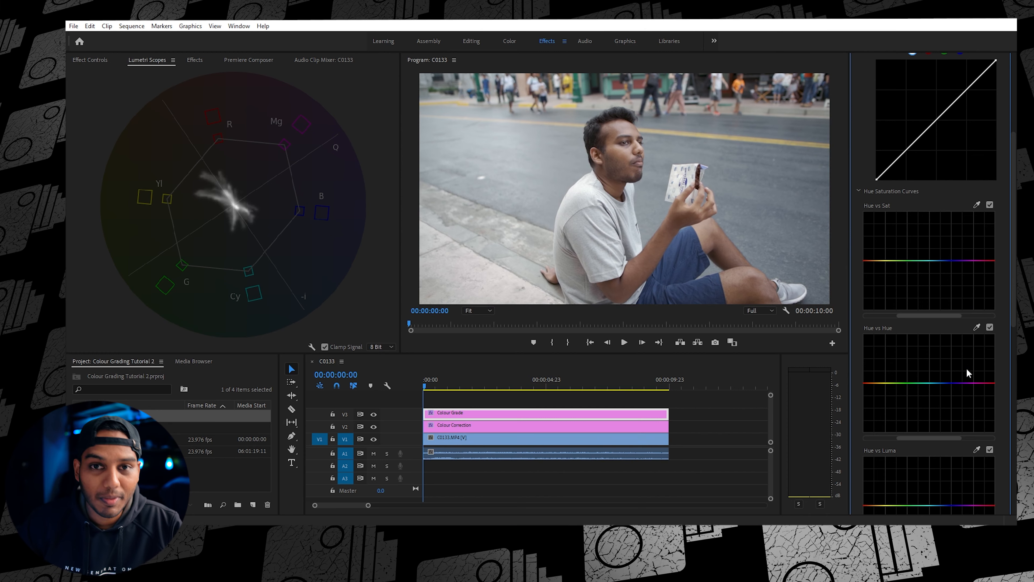
pyautogui.click(977, 327)
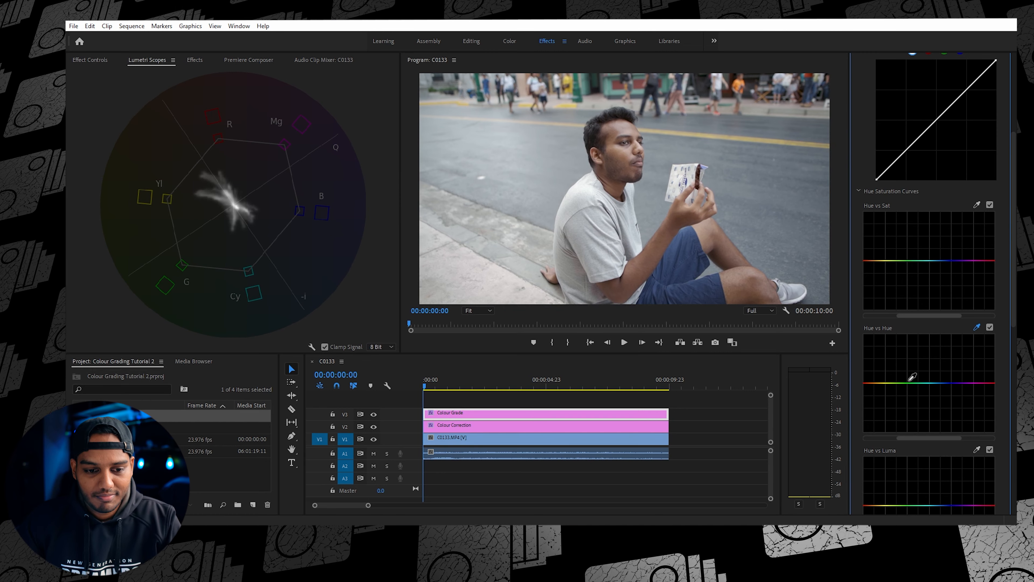
pyautogui.click(977, 328)
pyautogui.click(977, 327)
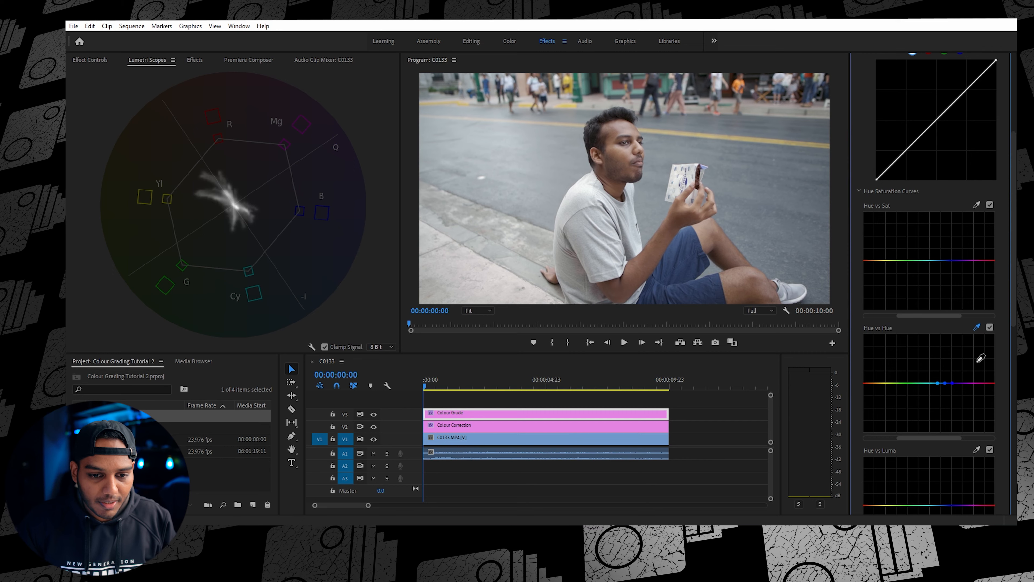
pyautogui.doubleClick(952, 383)
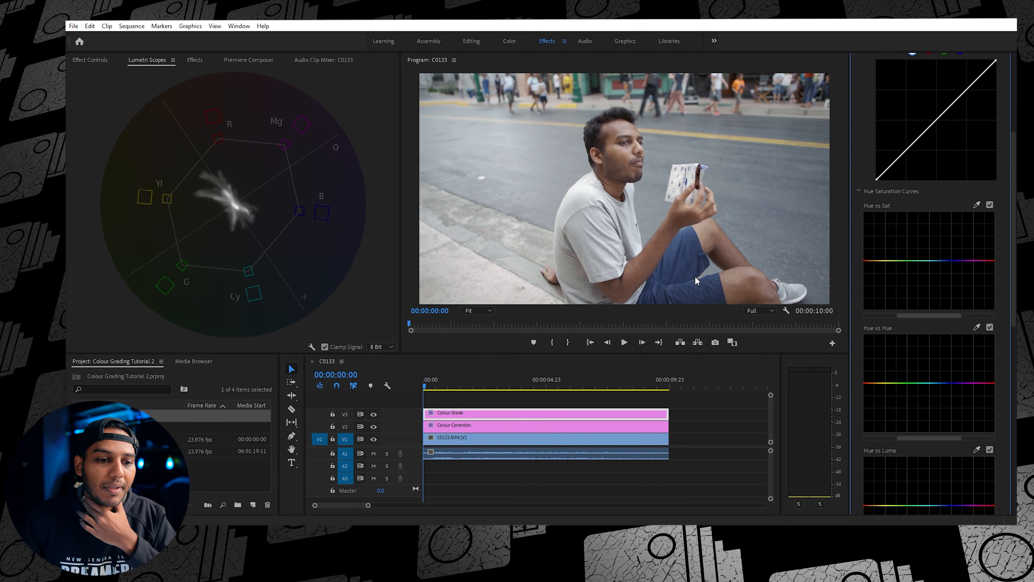
pyautogui.click(977, 327)
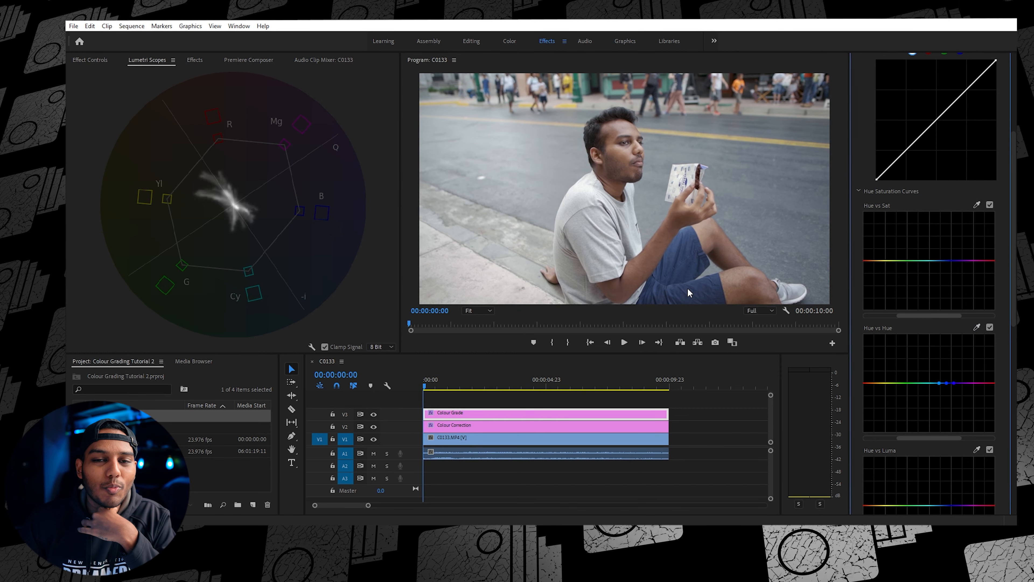
pyautogui.click(976, 327)
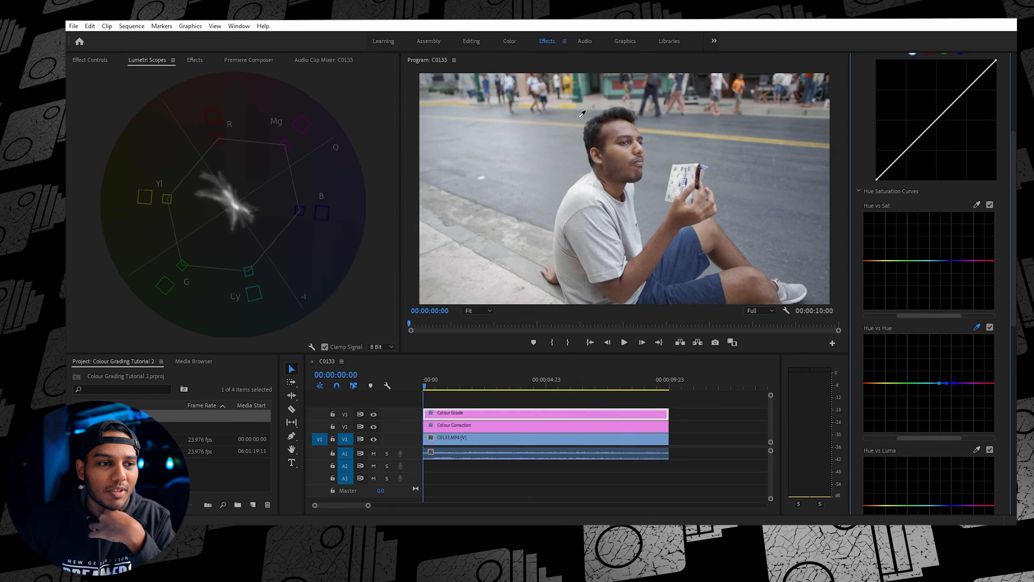
pyautogui.click(606, 145)
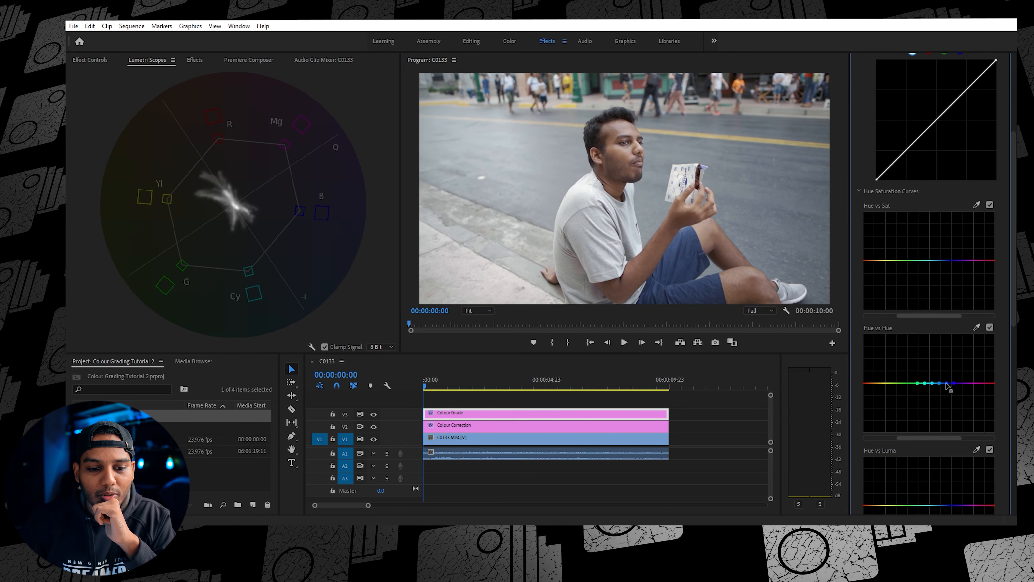
# - Anchor the Hue vs Hue curve at green and blue-violet and raise the span between them to shift the blue shorts towards teal
pyautogui.click(959, 383)
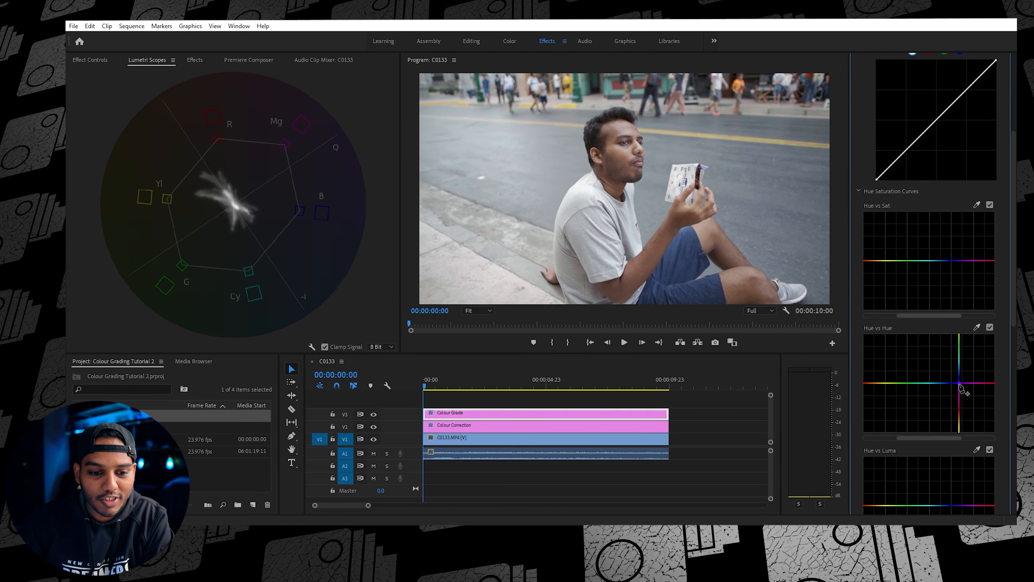
pyautogui.click(903, 383)
pyautogui.moveTo(933, 383)
pyautogui.mouseDown()
pyautogui.moveTo(933, 399)
pyautogui.moveTo(933, 378)
pyautogui.moveTo(901, 379)
pyautogui.moveTo(961, 379)
pyautogui.mouseUp()
pyautogui.click(905, 378)
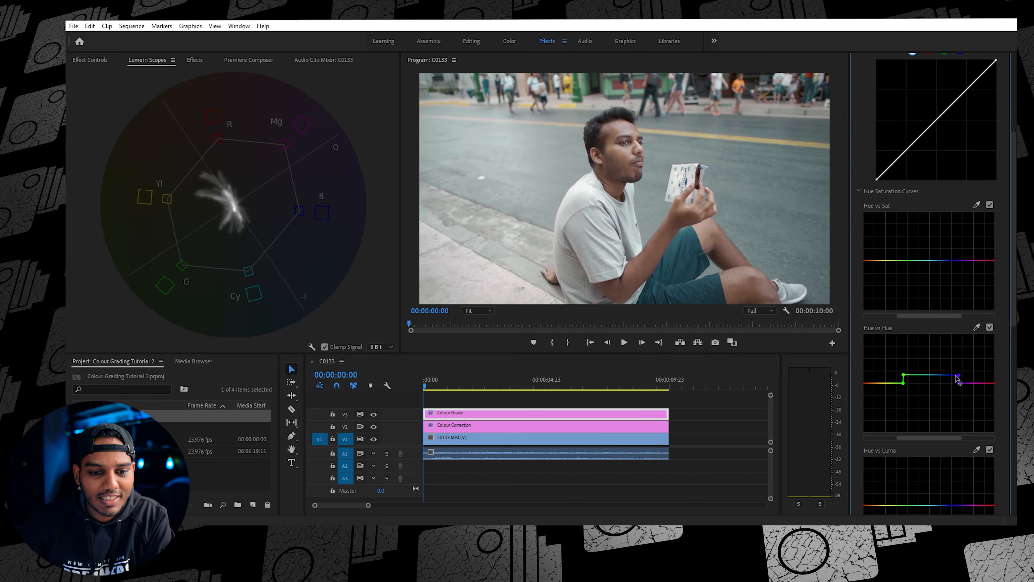
pyautogui.moveTo(959, 376); pyautogui.dragTo(959, 377)
# - Compare the image with and without the Hue vs Hue curve
pyautogui.click(991, 327)
pyautogui.click(990, 327)
pyautogui.click(991, 328)
pyautogui.click(990, 327)
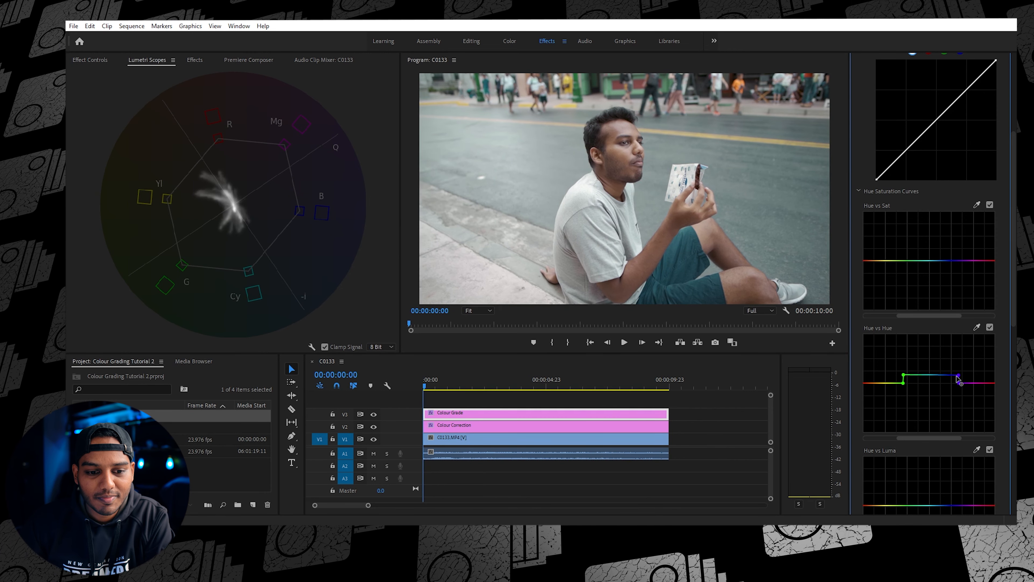
# - Lower the green end of the raised Hue vs Hue span slightly and add a lowered control point in its cyan-blue middle
pyautogui.moveTo(906, 381); pyautogui.dragTo(904, 380)
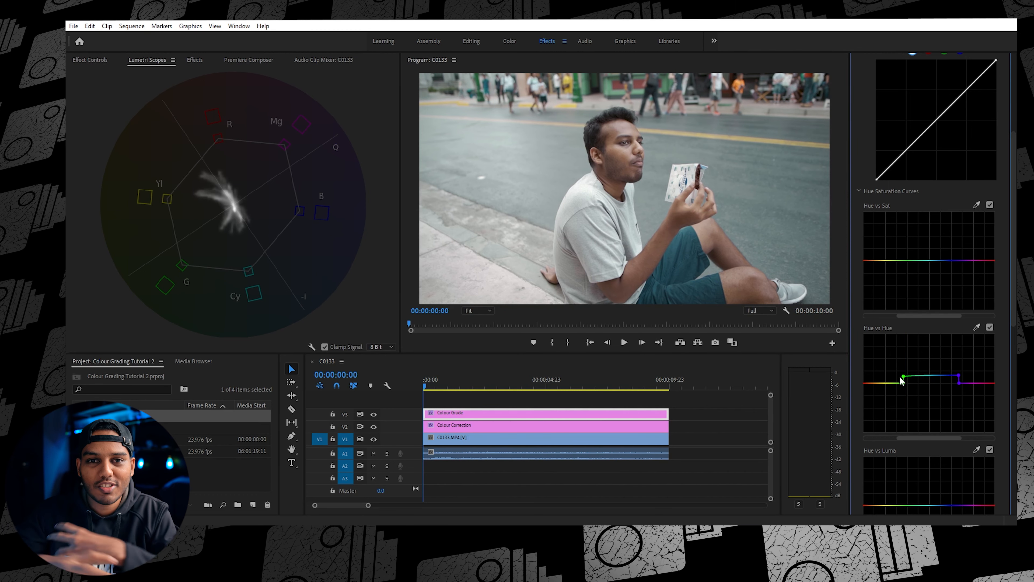
pyautogui.moveTo(931, 380); pyautogui.dragTo(933, 372)
pyautogui.moveTo(935, 371); pyautogui.dragTo(936, 378)
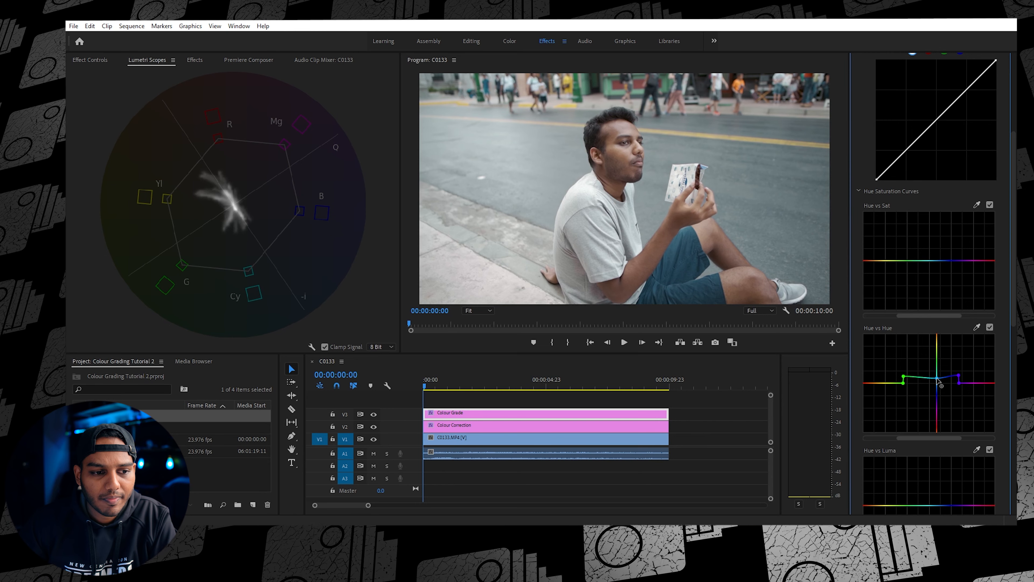
# - Compare the frame with the Colour Grade track hidden and shown
pyautogui.click(373, 415)
pyautogui.click(373, 414)
pyautogui.click(373, 415)
pyautogui.click(373, 415)
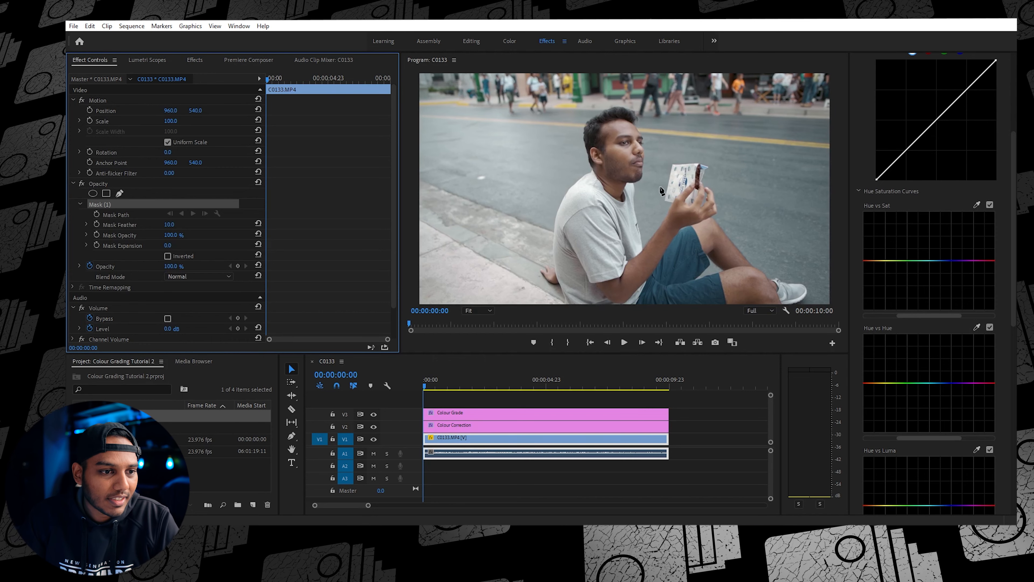
# - Draw a closed freehand opacity mask around the man's cheek on the C0133.MP4 clip, viewing the frame at 100%
pyautogui.click(610, 152)
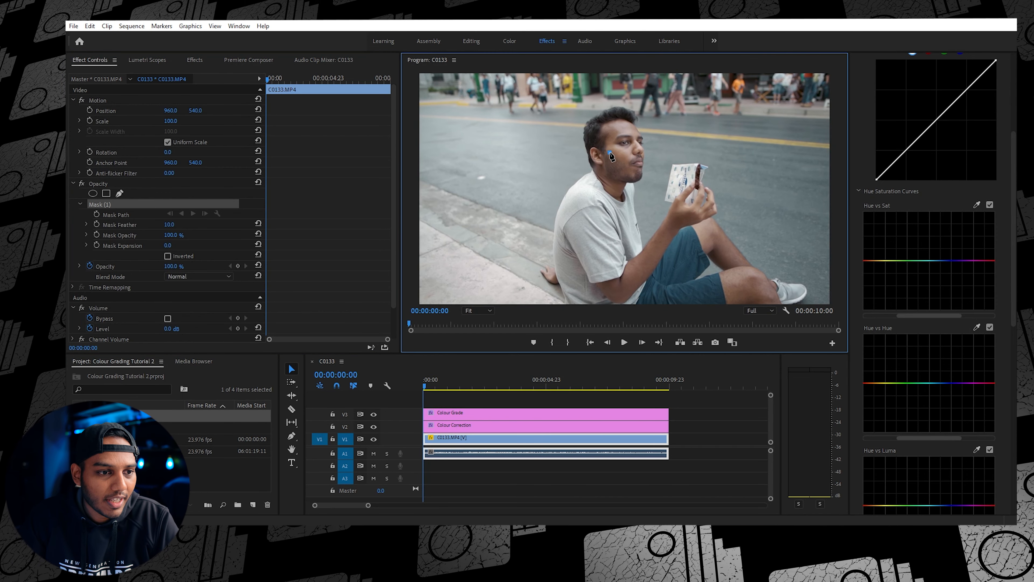
pyautogui.moveTo(626, 162); pyautogui.dragTo(643, 156)
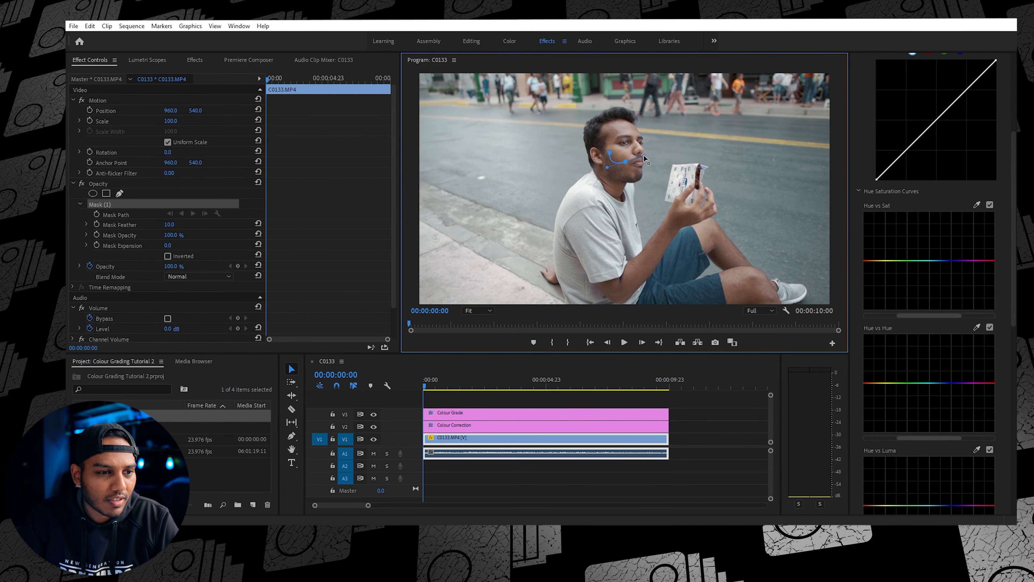
pyautogui.moveTo(611, 154)
pyautogui.mouseDown()
pyautogui.moveTo(602, 154)
pyautogui.moveTo(620, 154)
pyautogui.mouseUp()
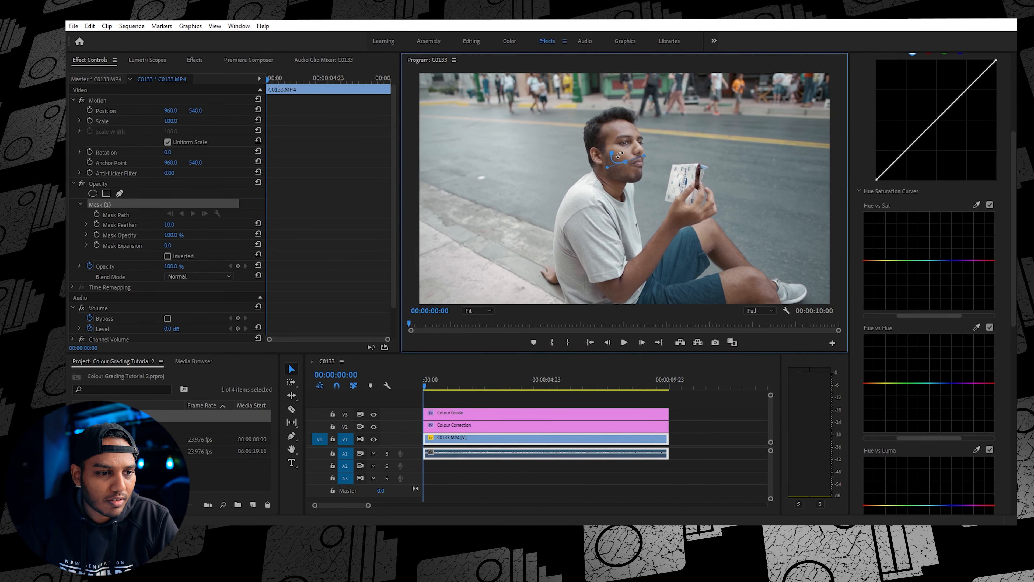
pyautogui.click(481, 317)
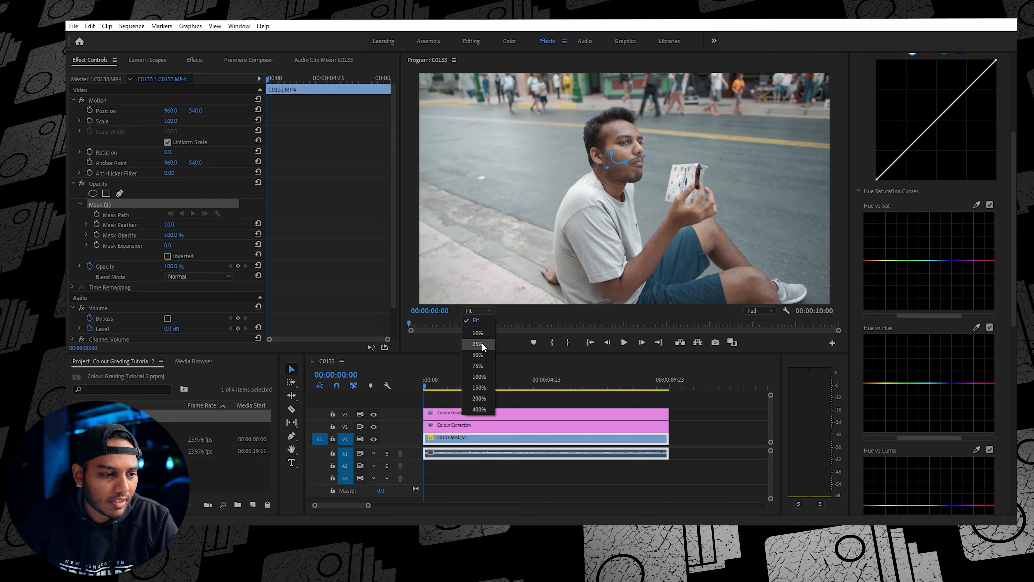
pyautogui.click(485, 378)
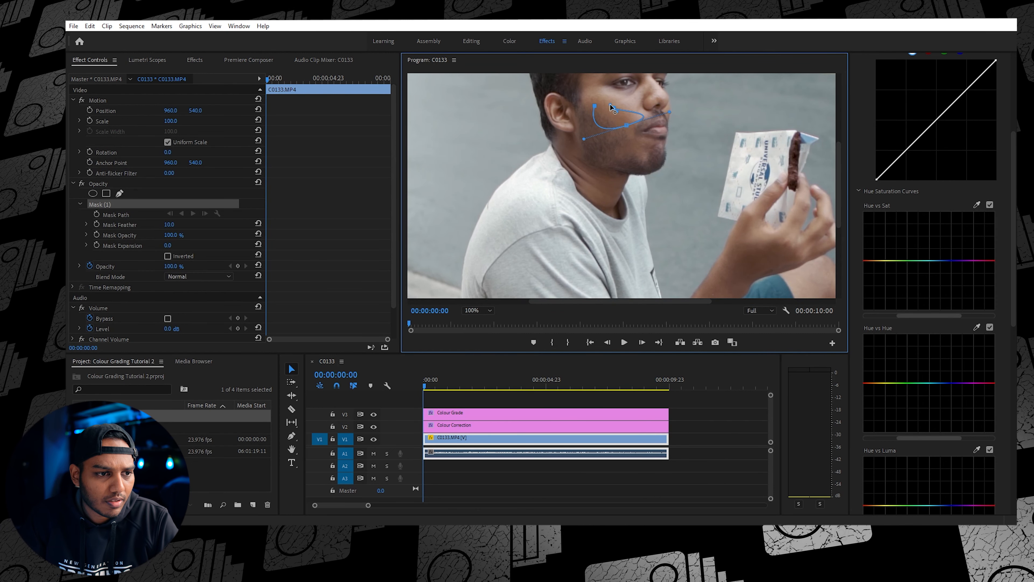
pyautogui.click(595, 107)
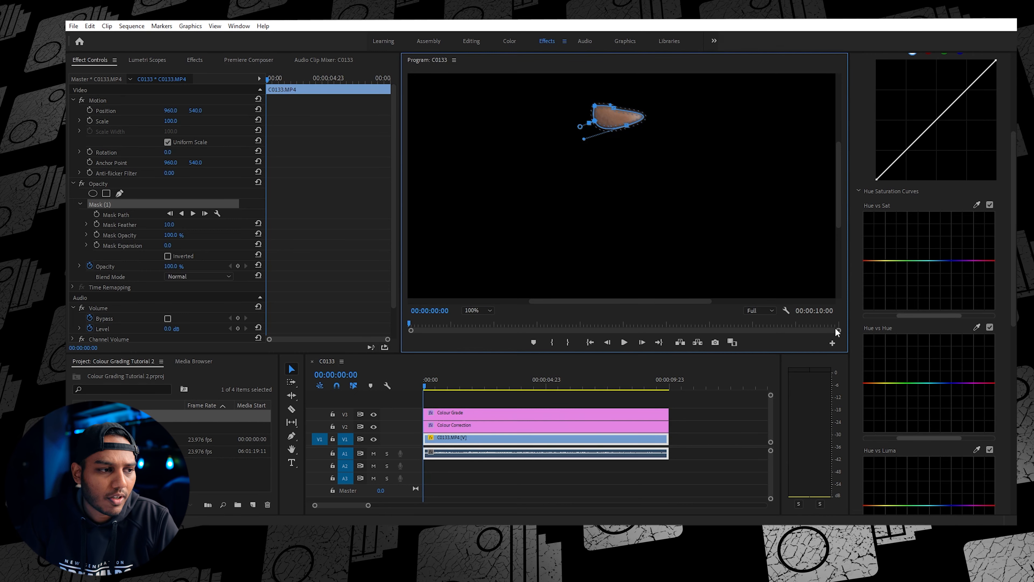
# - Check the masked skin against the vectorscope's skin tone line with the Colour Grade layer's HSL Secondary off and on
pyautogui.click(130, 60)
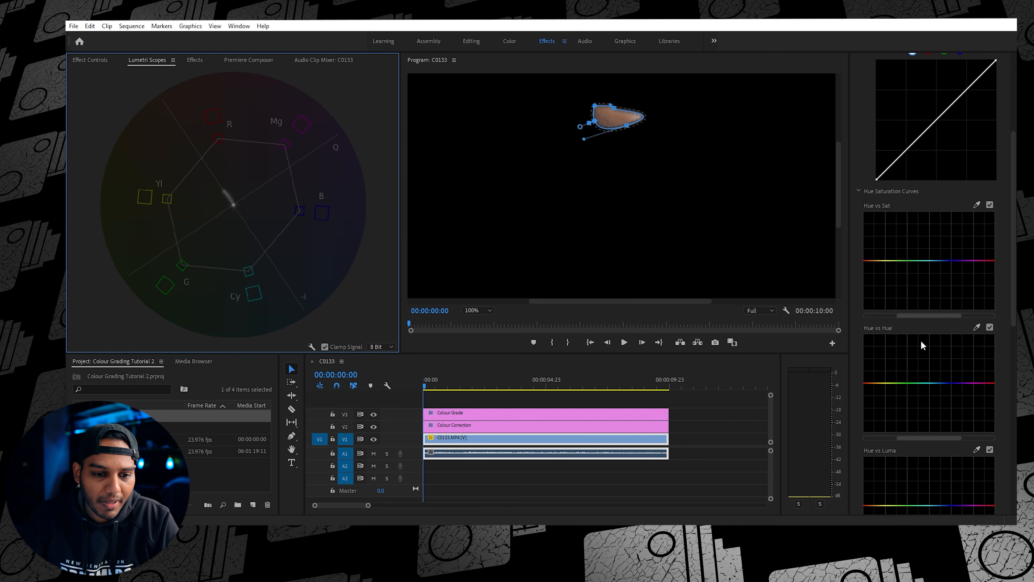
pyautogui.click(549, 416)
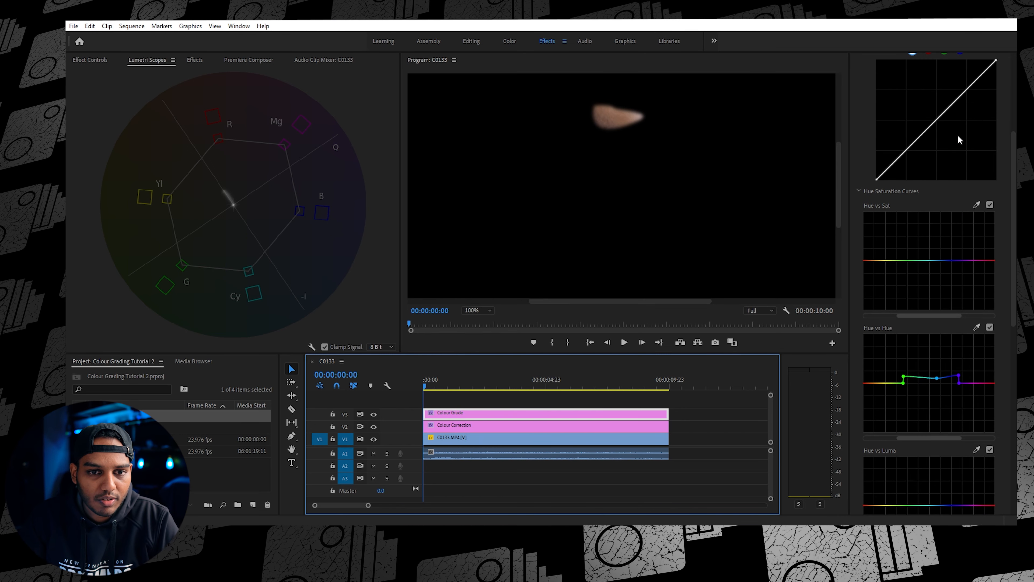
pyautogui.moveTo(1012, 168); pyautogui.dragTo(1009, 119)
pyautogui.click(942, 103)
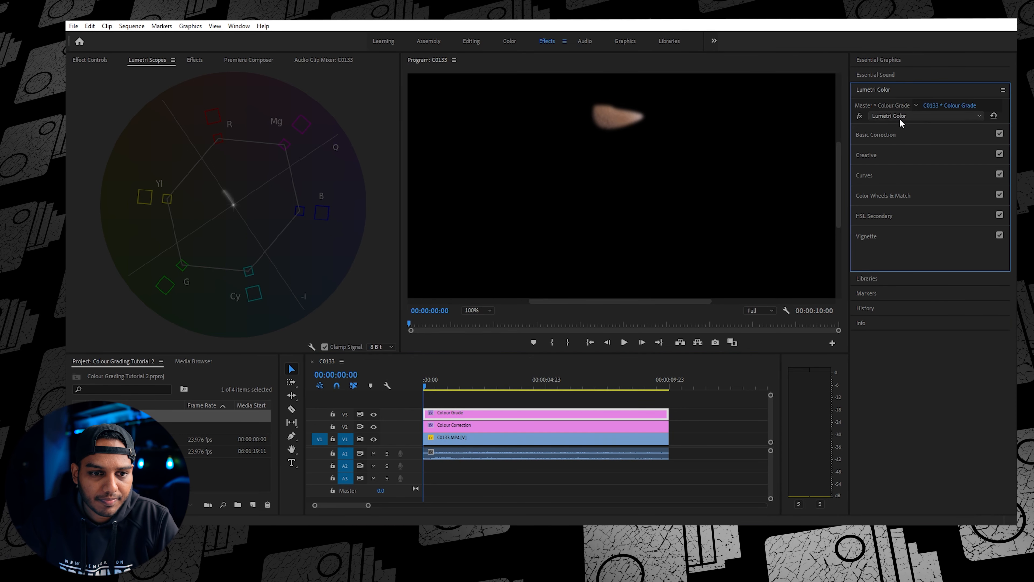
pyautogui.click(881, 220)
pyautogui.scroll(-2, 894, 286)
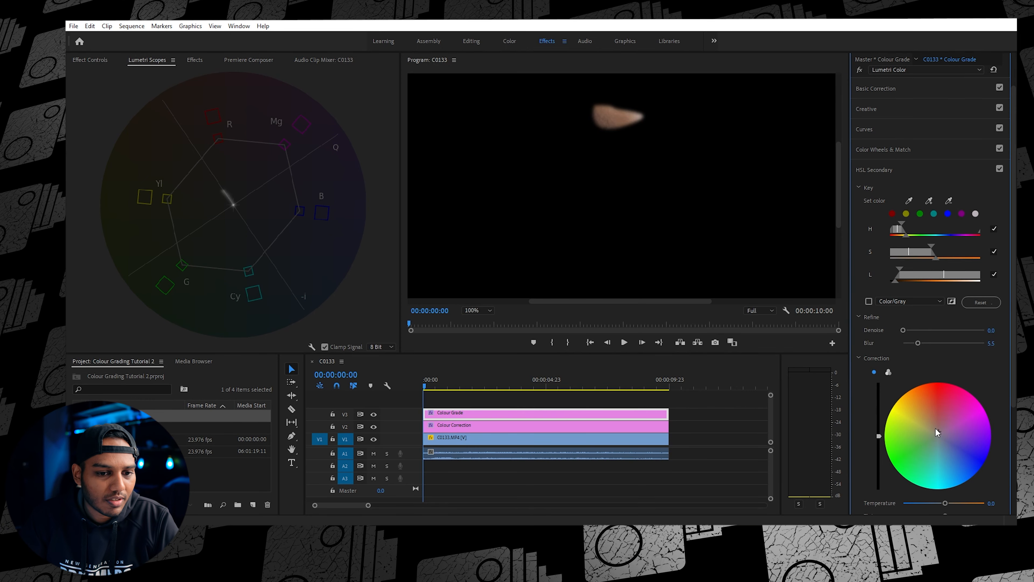
pyautogui.click(999, 169)
pyautogui.click(998, 170)
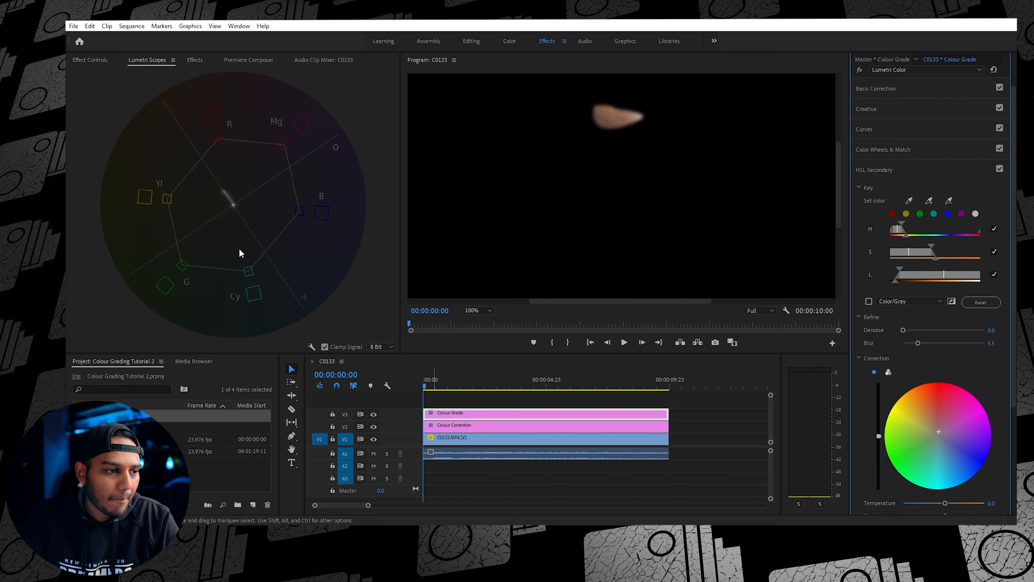
# - Delete the cheek mask from the C0133.MP4 clip and fit the whole frame in the program monitor
pyautogui.click(90, 60)
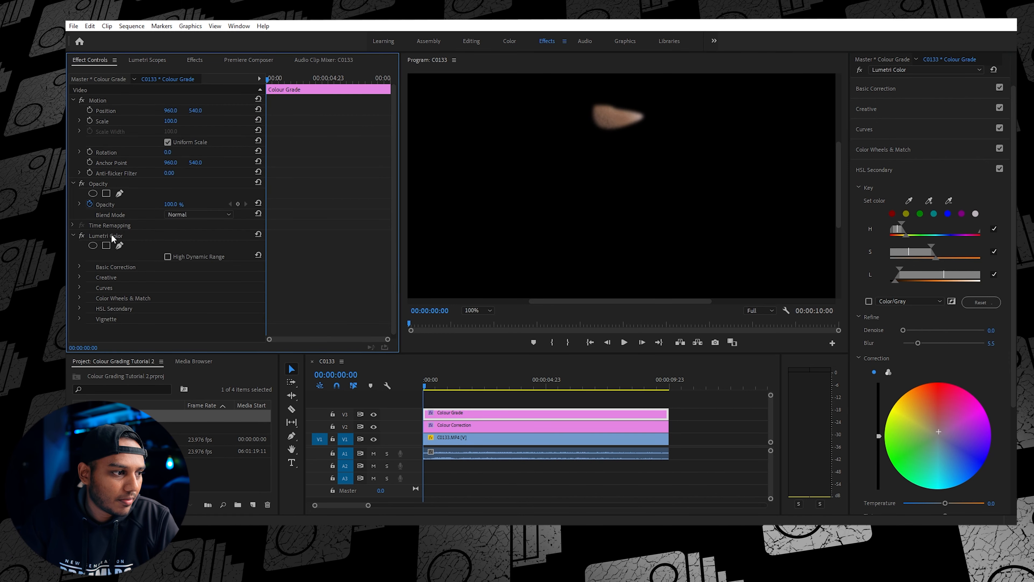
pyautogui.click(507, 445)
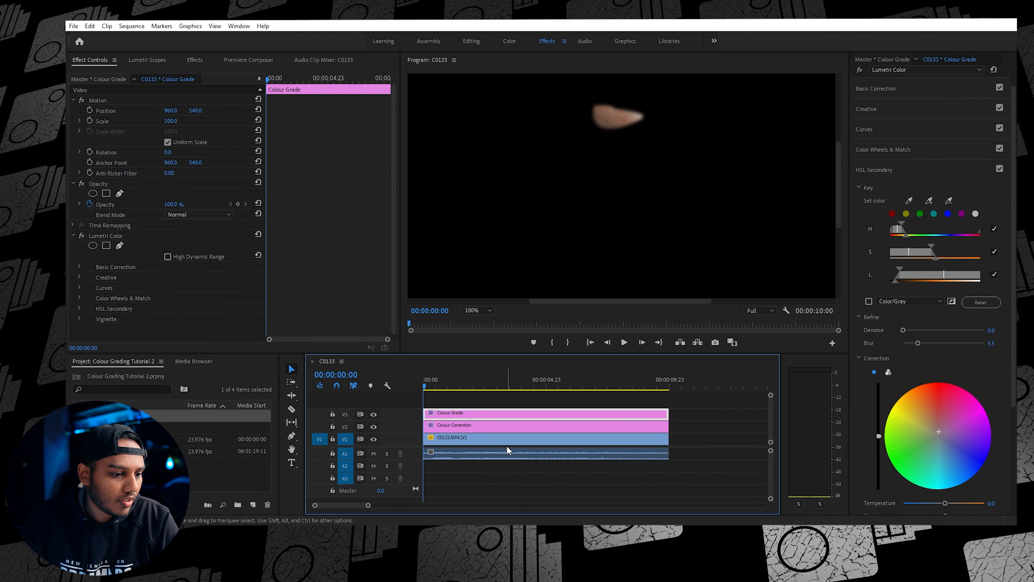
pyautogui.click(105, 205)
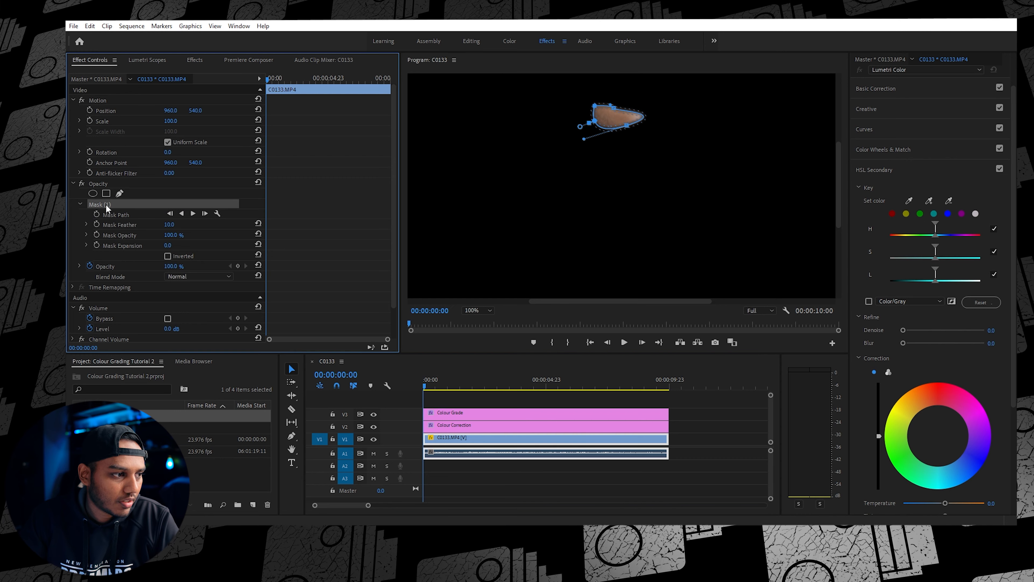
pyautogui.press('Delete')
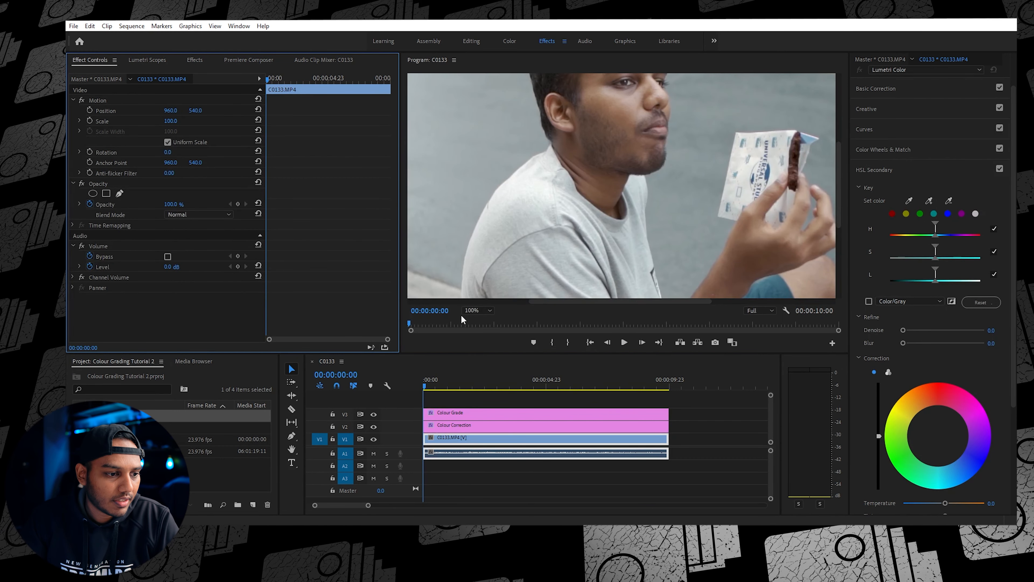
pyautogui.click(475, 311)
pyautogui.click(476, 320)
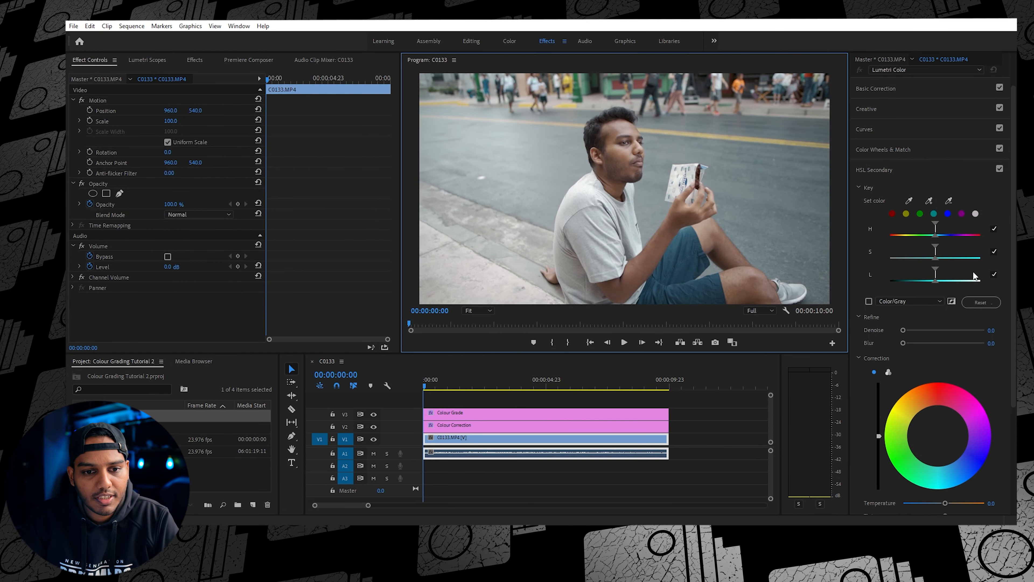
# - Compare the full frame with the Colour Grade layer's HSL Secondary off and on, and with its track hidden and shown
pyautogui.click(1002, 169)
pyautogui.click(1002, 168)
pyautogui.click(1001, 169)
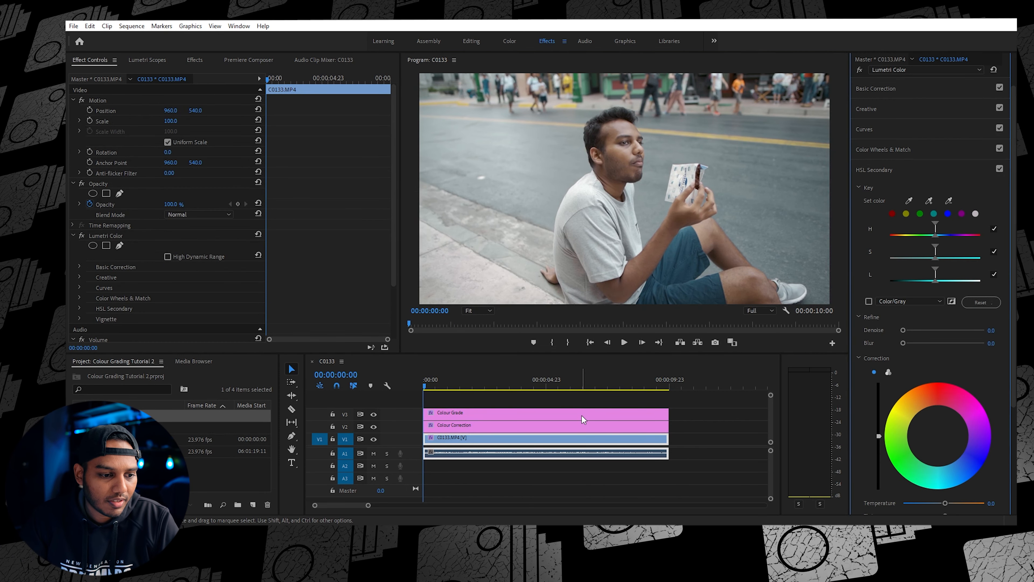
pyautogui.click(582, 414)
pyautogui.click(999, 168)
pyautogui.click(1000, 168)
pyautogui.click(999, 168)
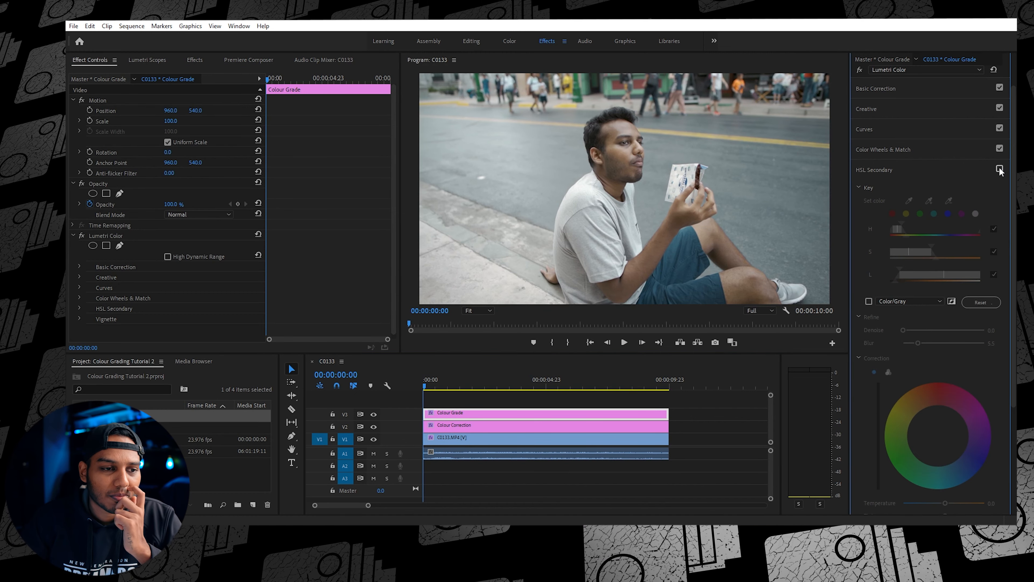
pyautogui.click(1000, 168)
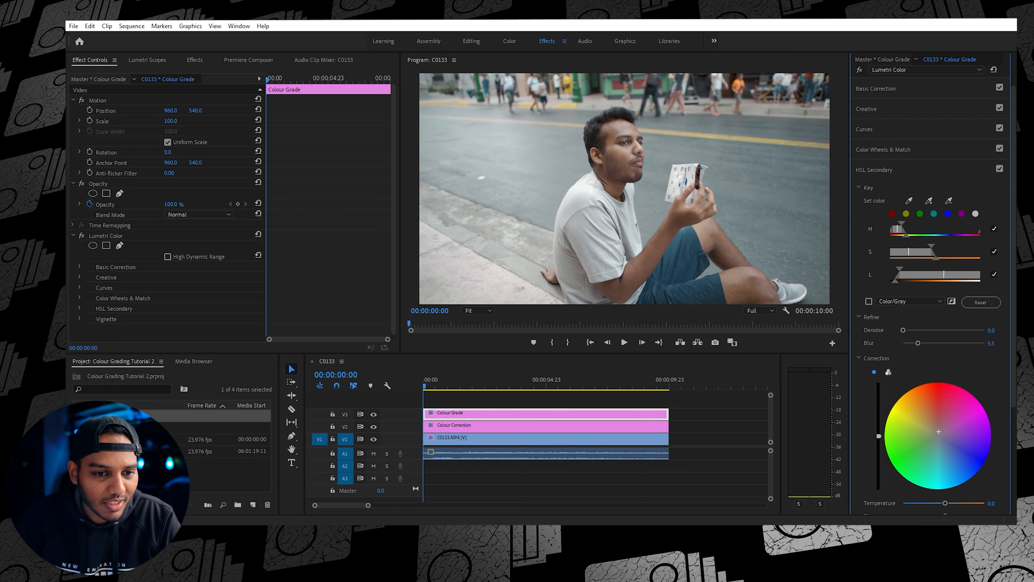
pyautogui.press('Right')
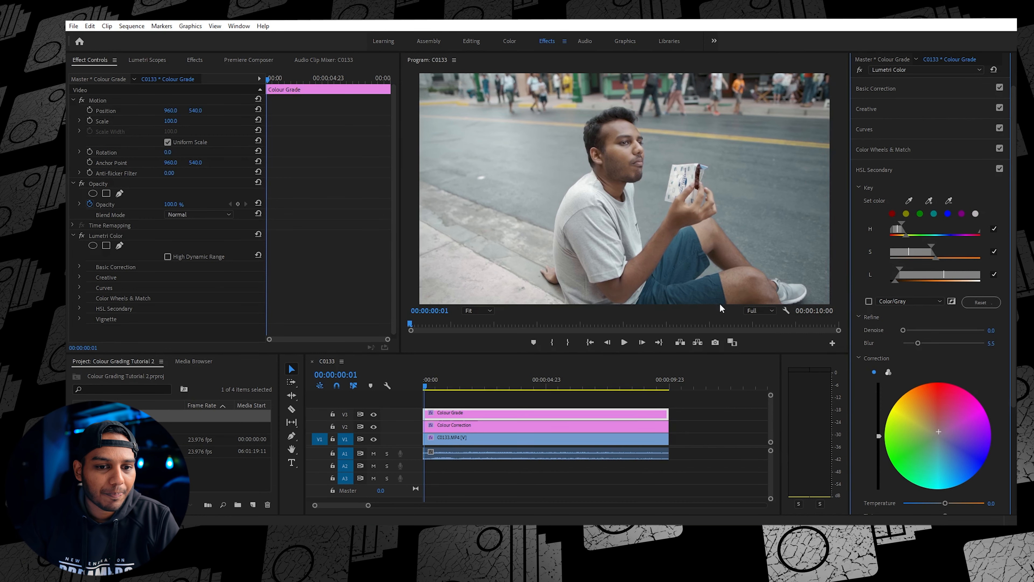
pyautogui.click(374, 414)
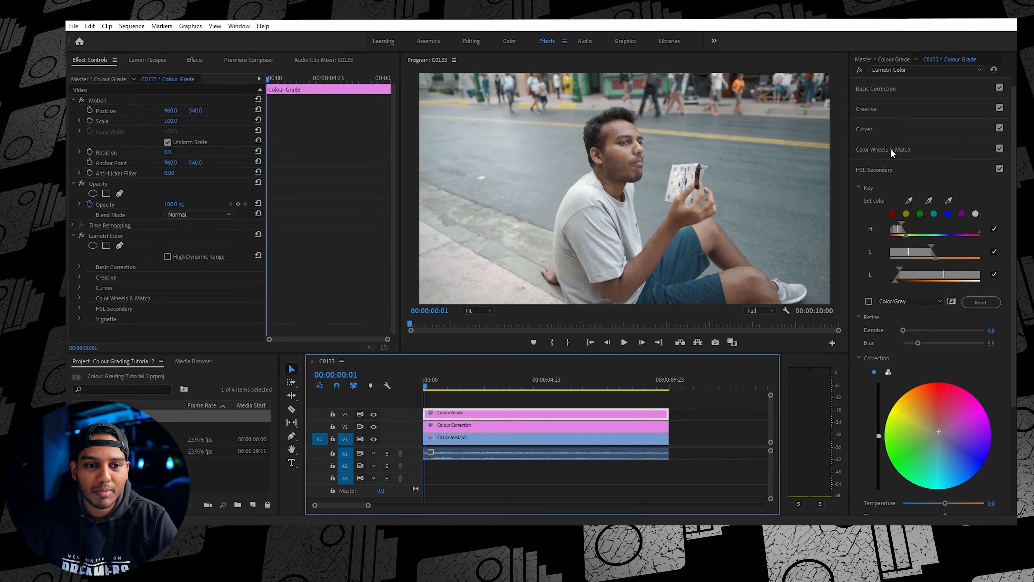
# - Add a point between green and cyan on the Colour Grade layer's Hue vs Hue curve and pull it and the green point below the baseline
pyautogui.click(892, 133)
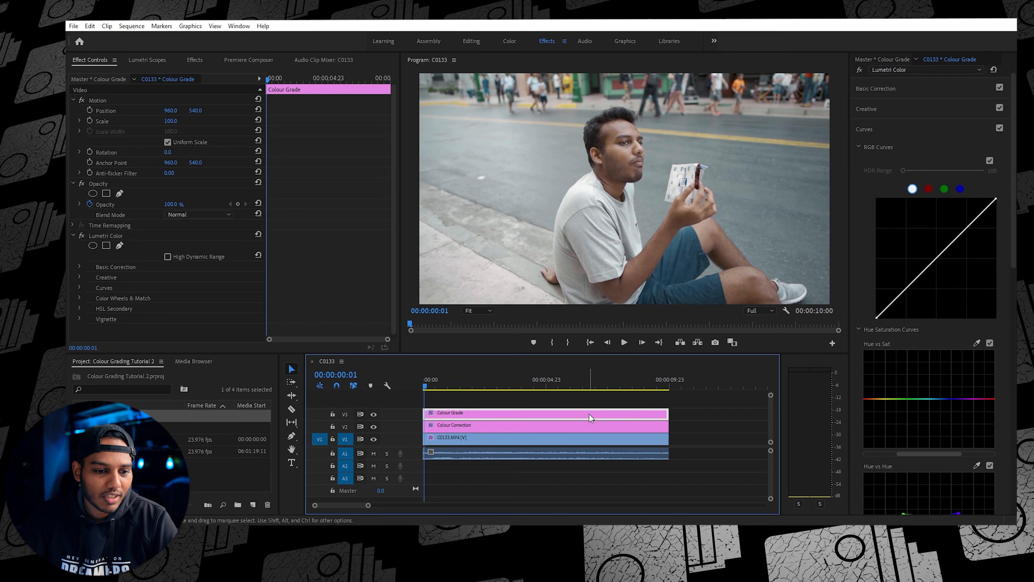
pyautogui.scroll(-2, 998, 428)
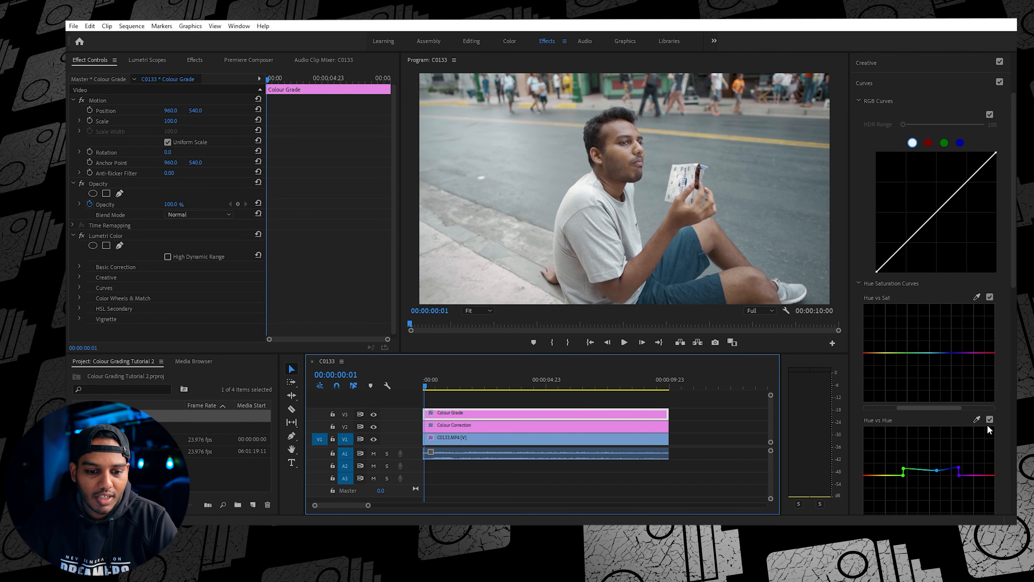
pyautogui.click(919, 473)
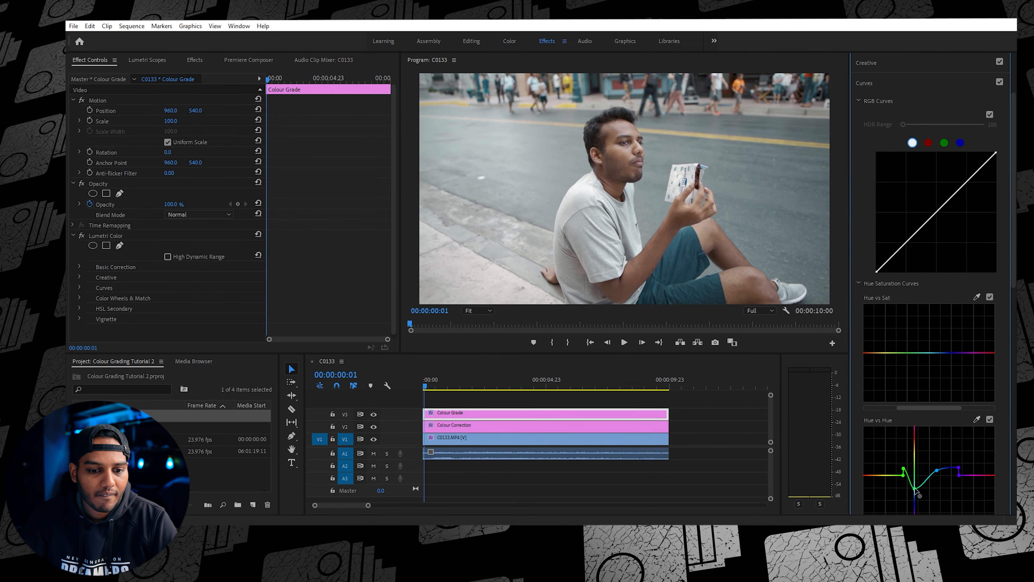
pyautogui.moveTo(903, 468); pyautogui.dragTo(904, 491)
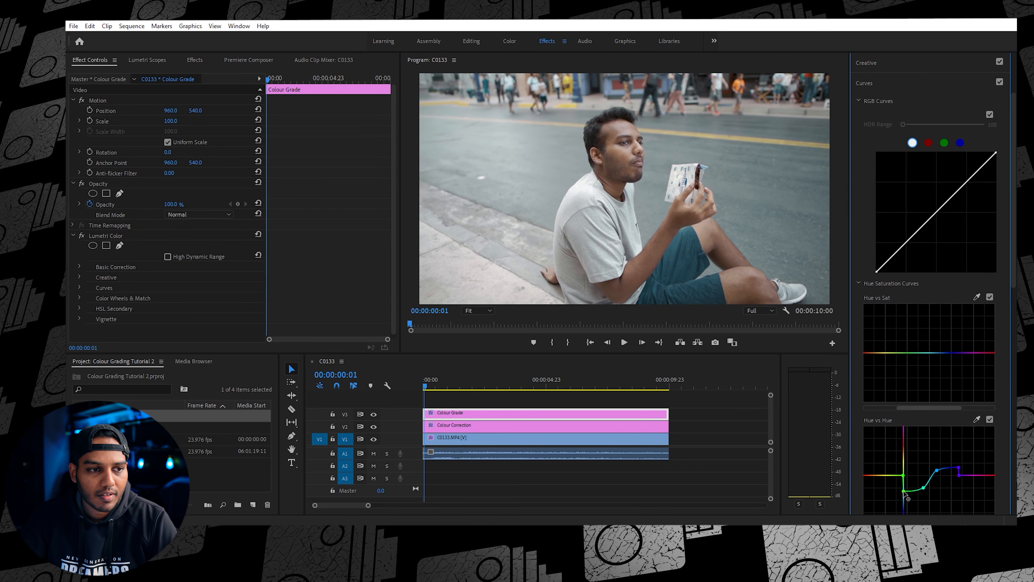
pyautogui.moveTo(923, 487); pyautogui.dragTo(927, 482)
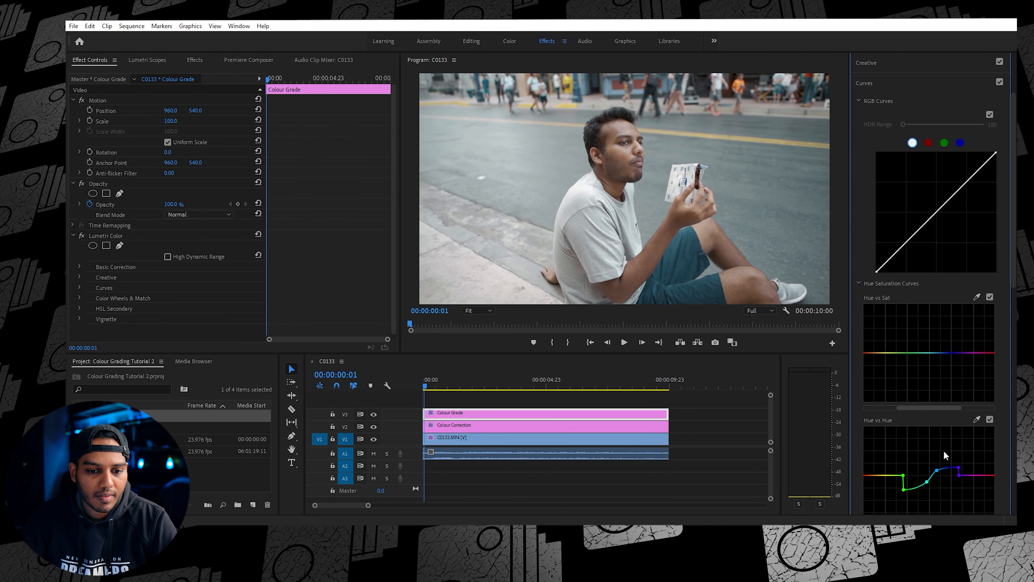
# - Compare the shorts and road colours with the Hue vs Hue curve off and on
pyautogui.click(990, 420)
pyautogui.click(989, 419)
pyautogui.click(989, 419)
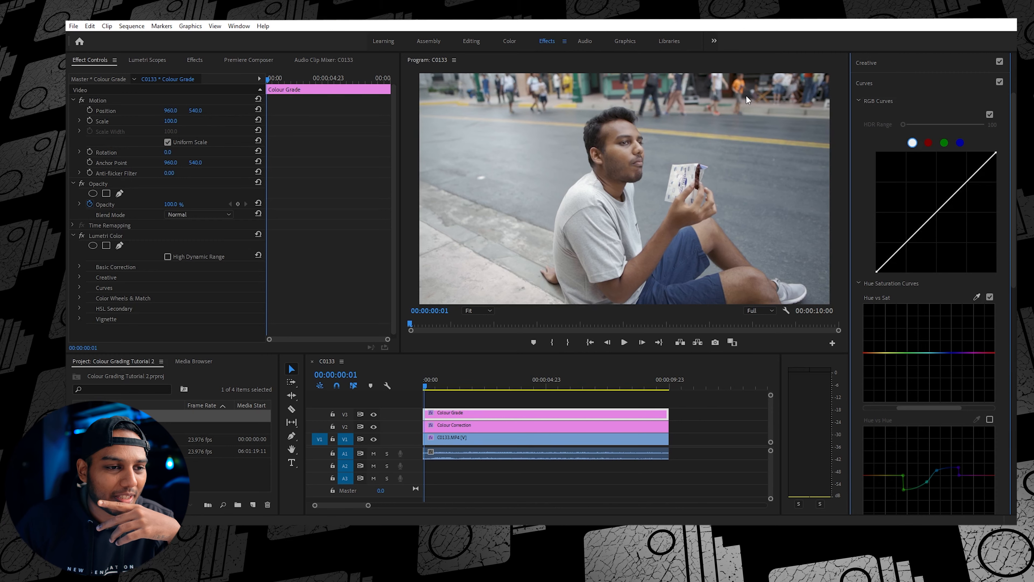
pyautogui.click(991, 418)
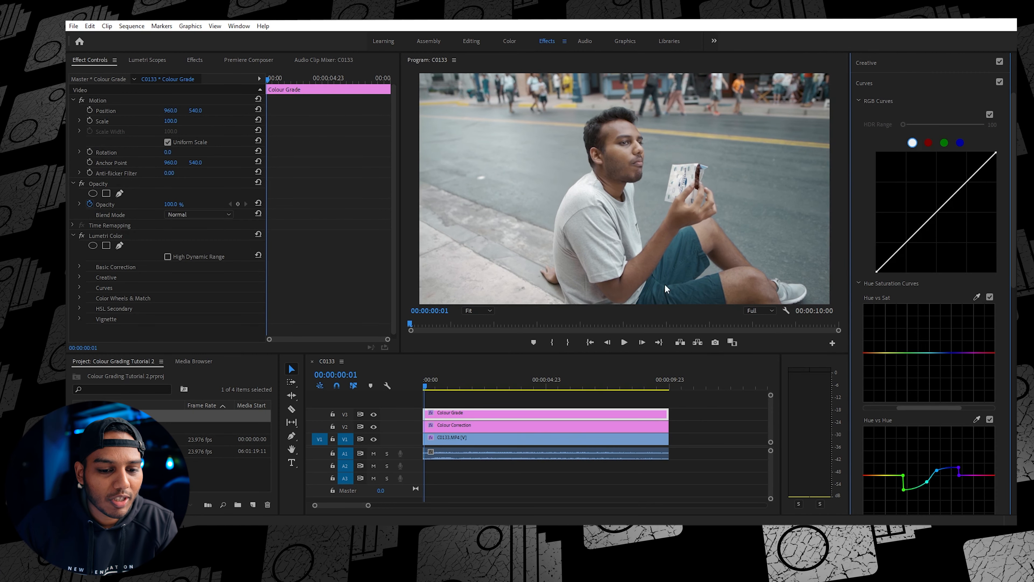
pyautogui.click(990, 419)
pyautogui.click(990, 419)
pyautogui.click(990, 419)
pyautogui.click(990, 419)
pyautogui.click(990, 419)
pyautogui.click(990, 419)
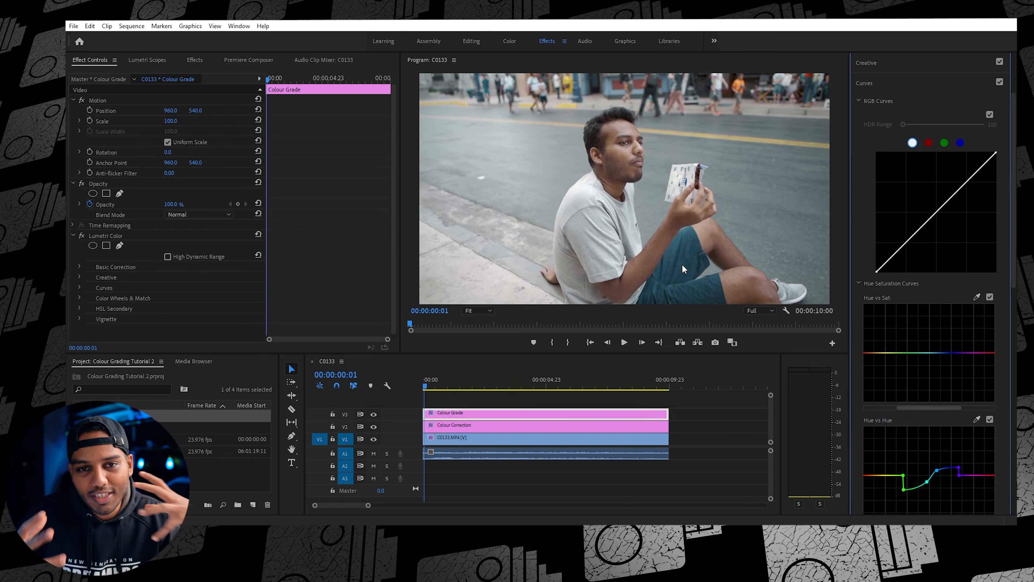
# - Save the project and tint the Colour Grade layer's shadows slightly blue-teal with the Shadows color wheel
pyautogui.hotkey('ctrl', 's')
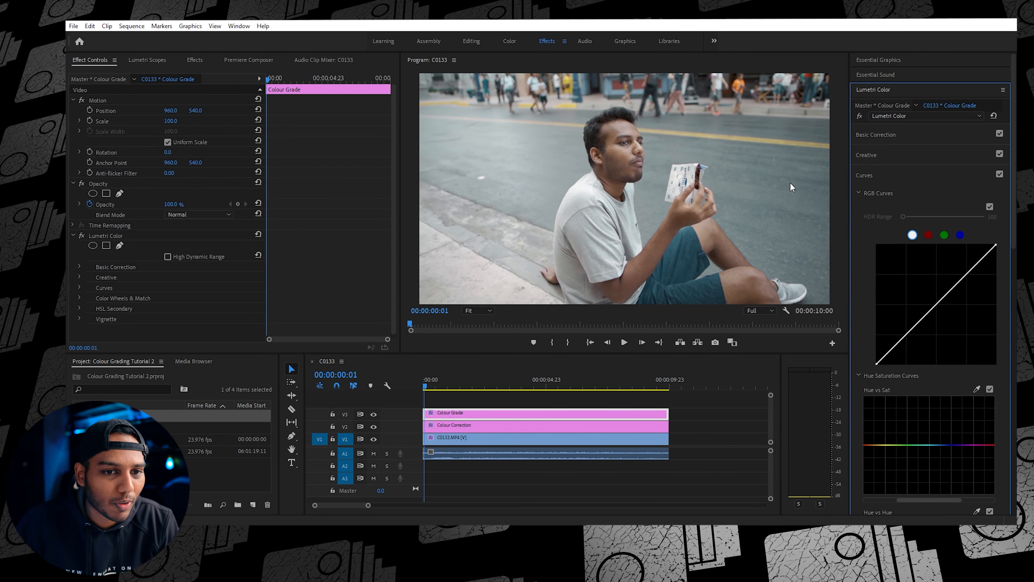
pyautogui.click(909, 175)
pyautogui.click(895, 193)
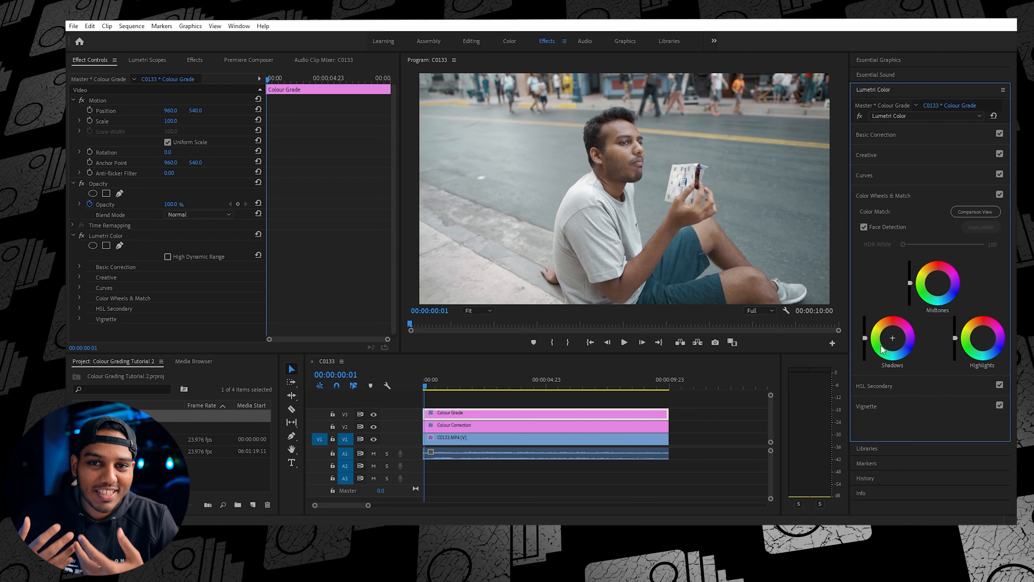
pyautogui.click(890, 345)
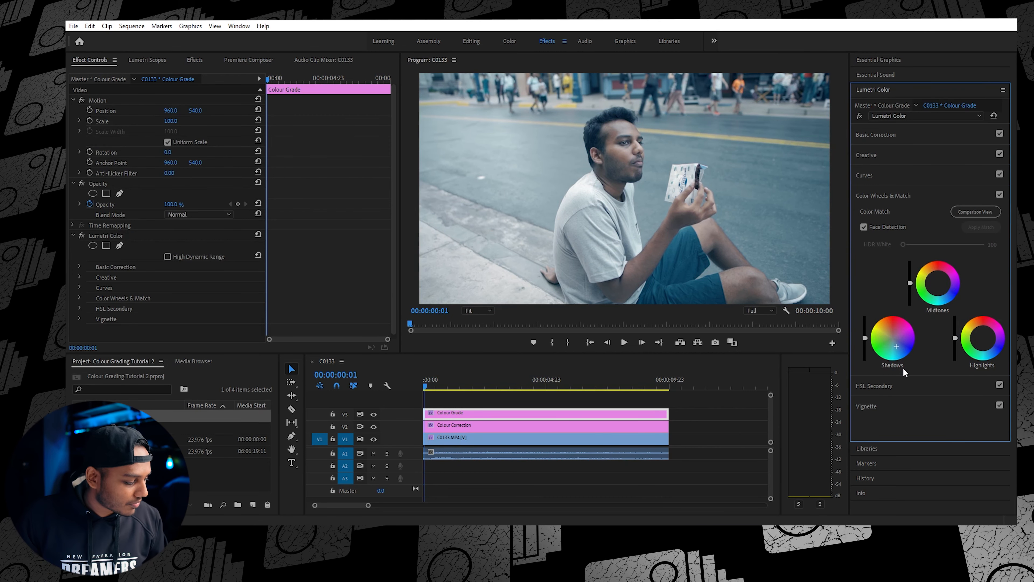
pyautogui.doubleClick(899, 347)
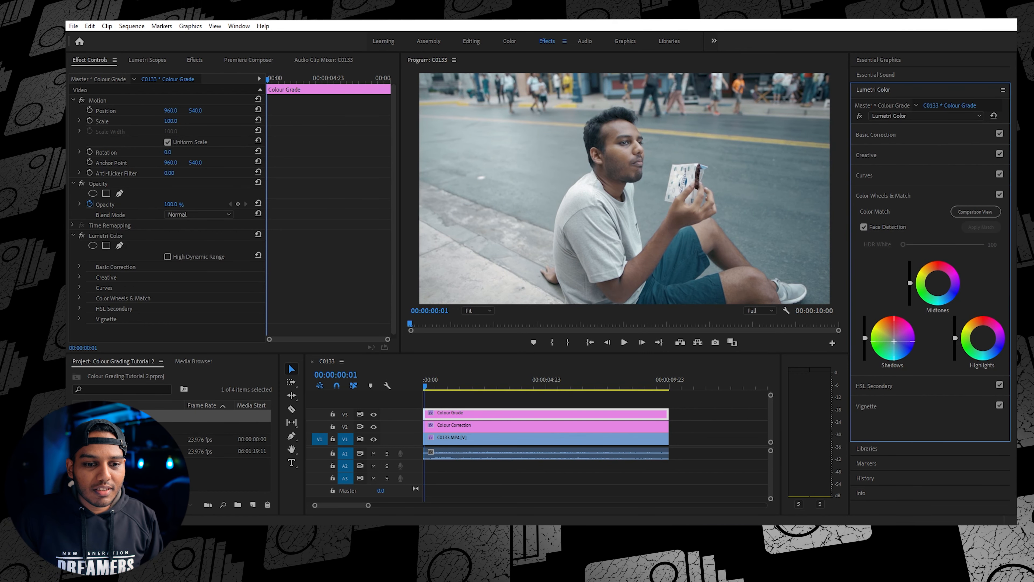
# - Lower the Shadows luminance slightly in Color Wheels & Match to darken the shadows
pyautogui.moveTo(866, 338); pyautogui.dragTo(865, 342)
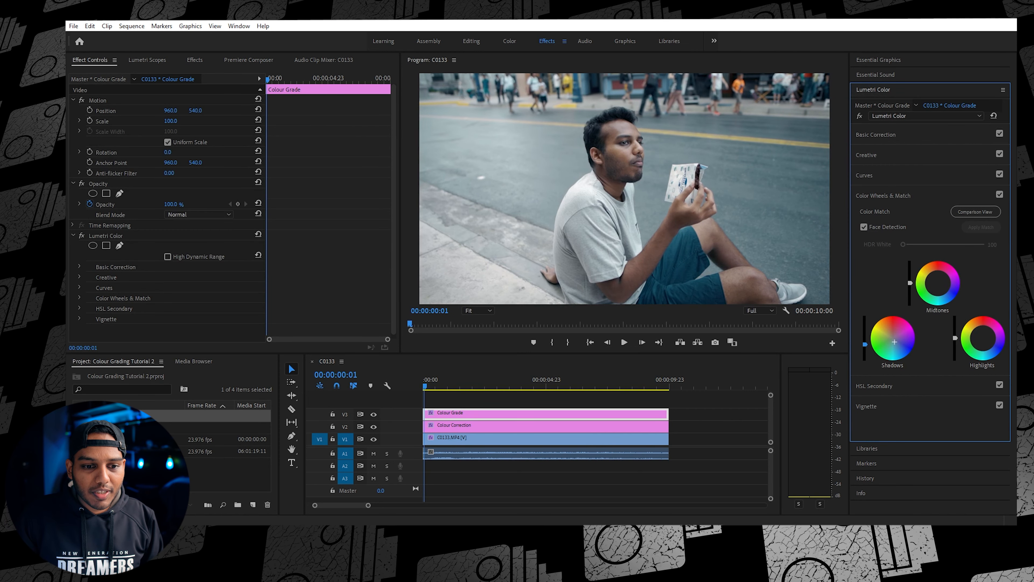
pyautogui.click(864, 337)
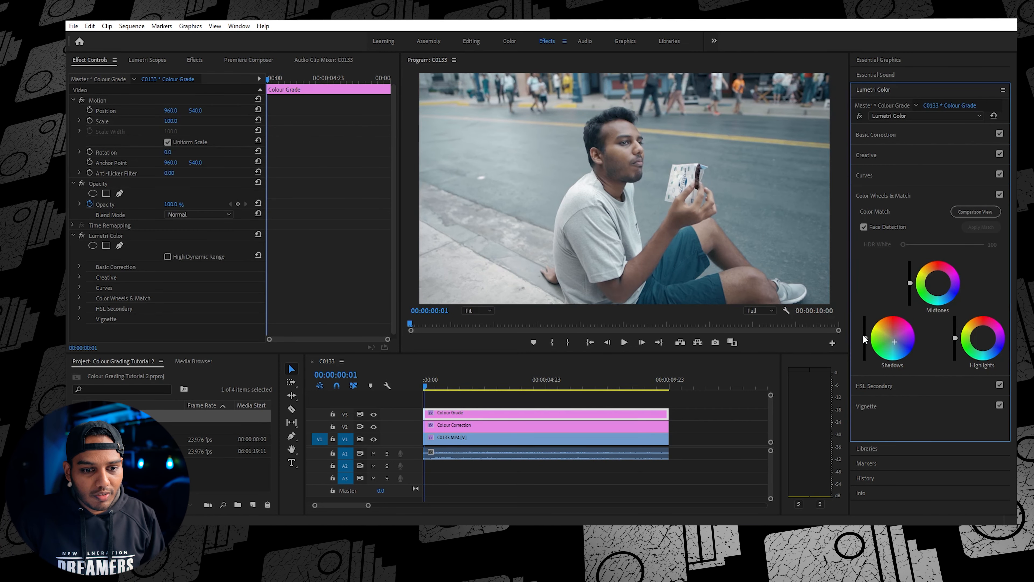
pyautogui.moveTo(865, 337); pyautogui.dragTo(865, 342)
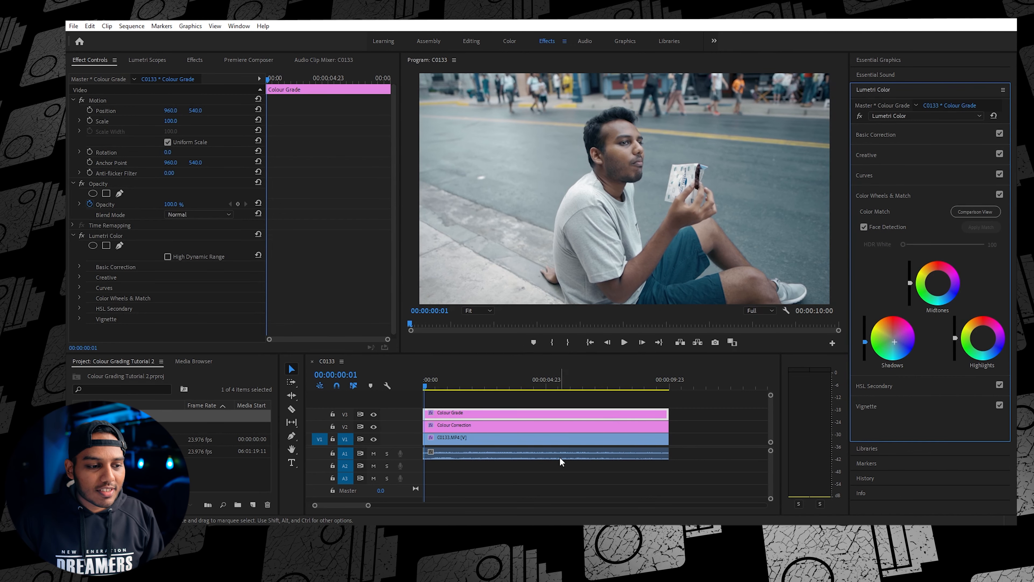
# - Draw a closed freehand opacity mask on the man's cheek in the C0133.MP4 clip, with the program monitor at 100%
pyautogui.click(145, 59)
pyautogui.click(87, 58)
pyautogui.click(532, 455)
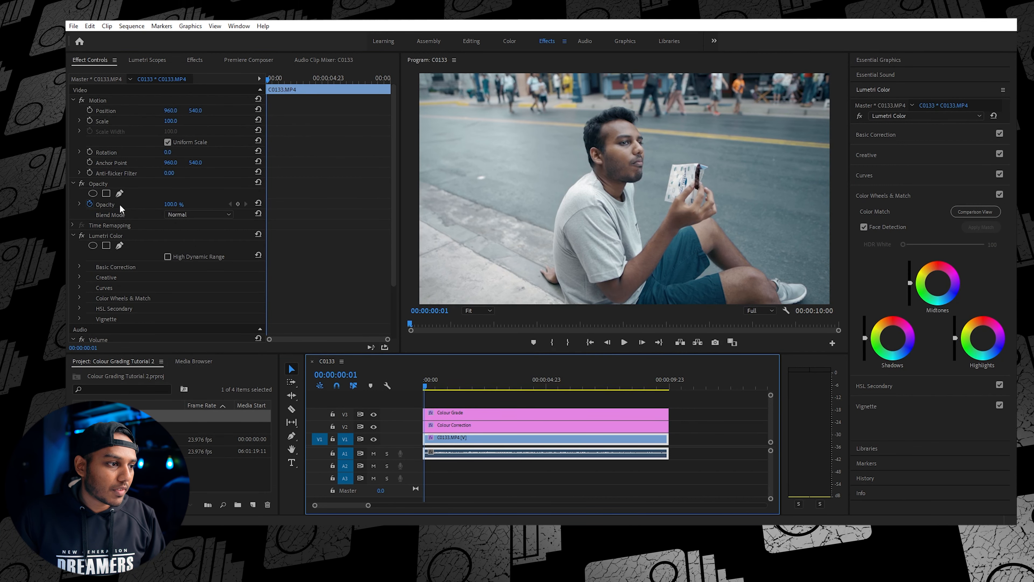
pyautogui.click(119, 193)
pyautogui.click(609, 154)
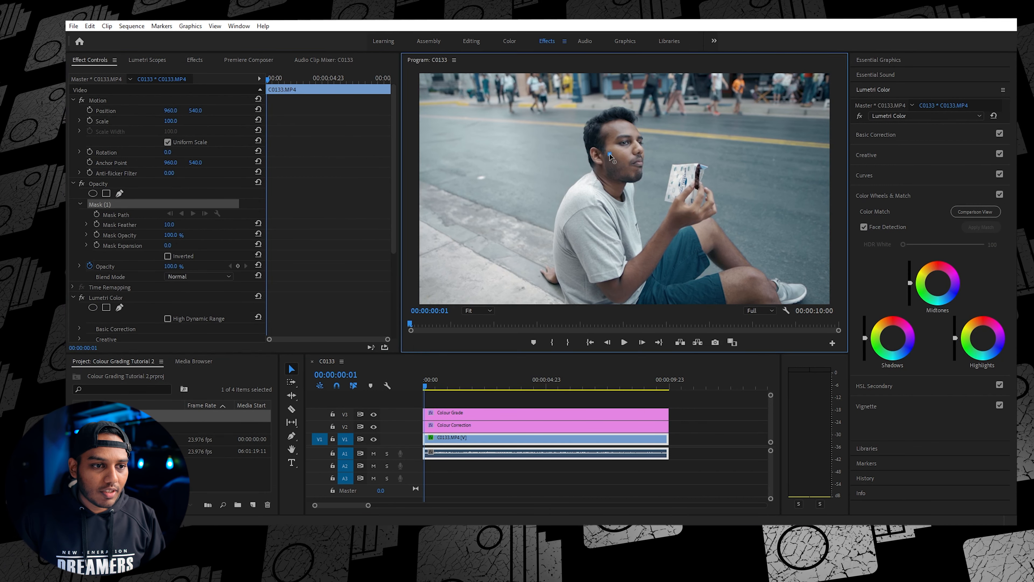
pyautogui.moveTo(626, 163); pyautogui.dragTo(643, 160)
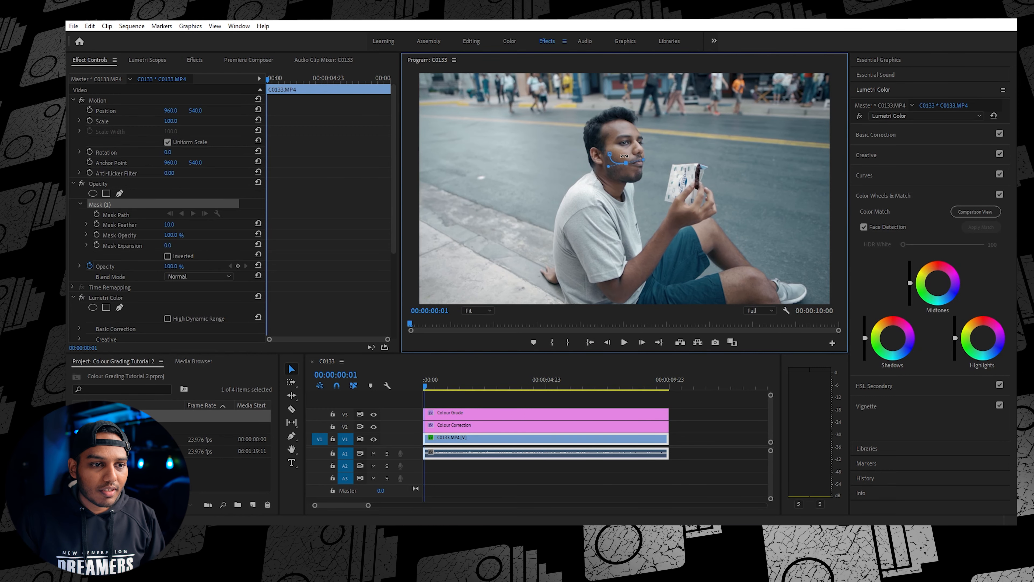
pyautogui.press('Left')
pyautogui.click(478, 310)
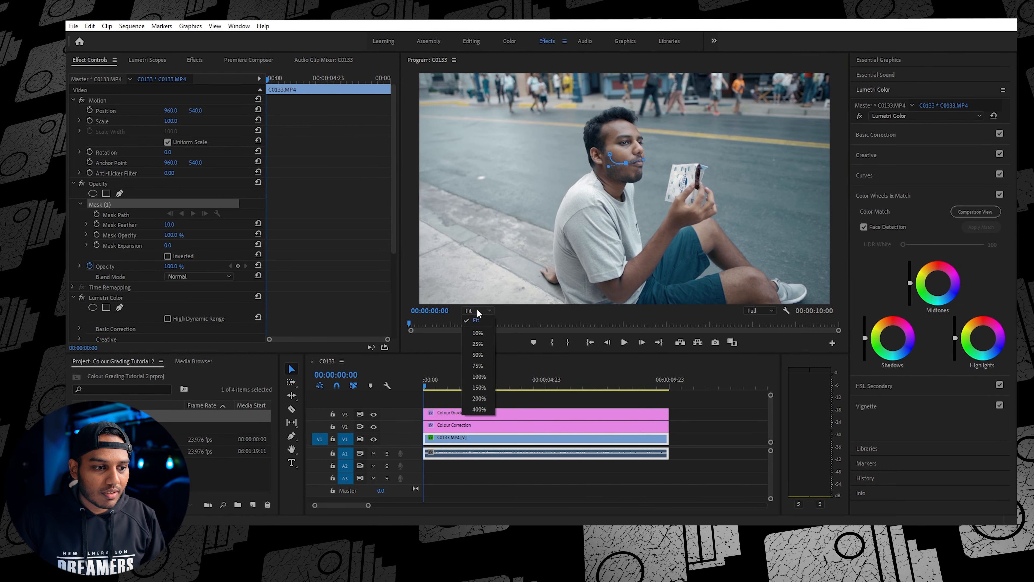
pyautogui.click(478, 377)
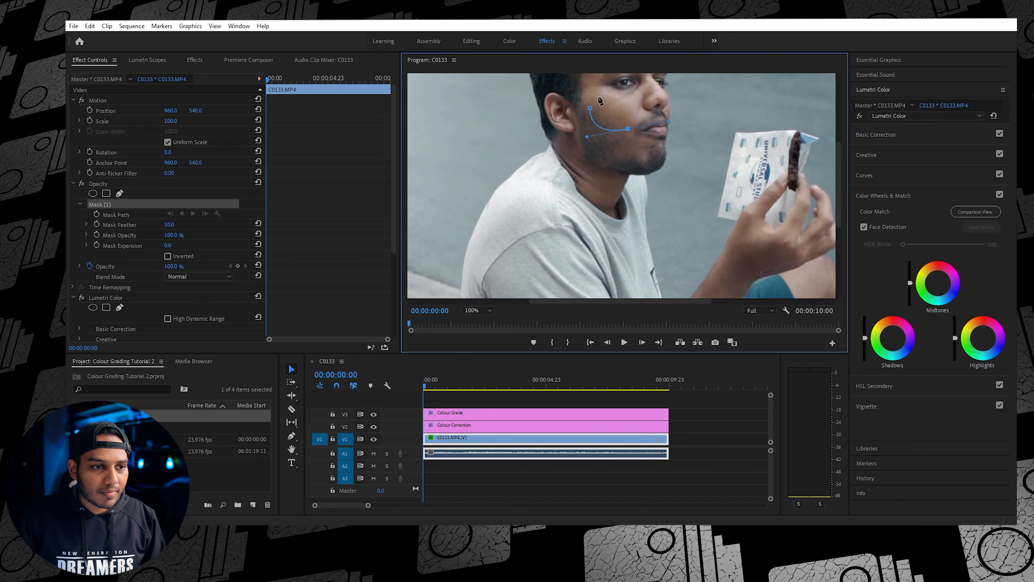
pyautogui.moveTo(591, 109); pyautogui.dragTo(595, 107)
pyautogui.click(617, 109)
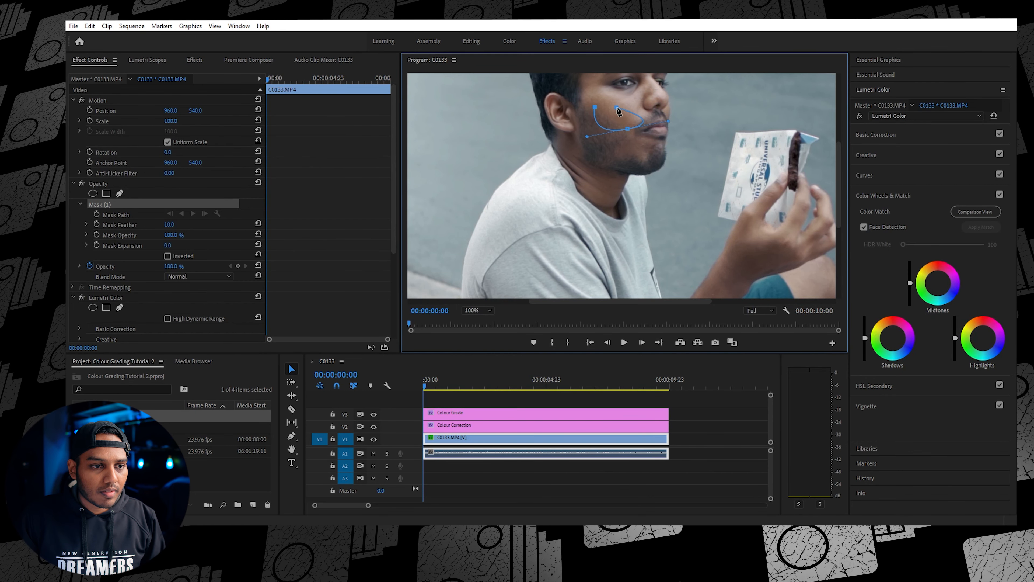
pyautogui.moveTo(617, 109); pyautogui.dragTo(608, 101)
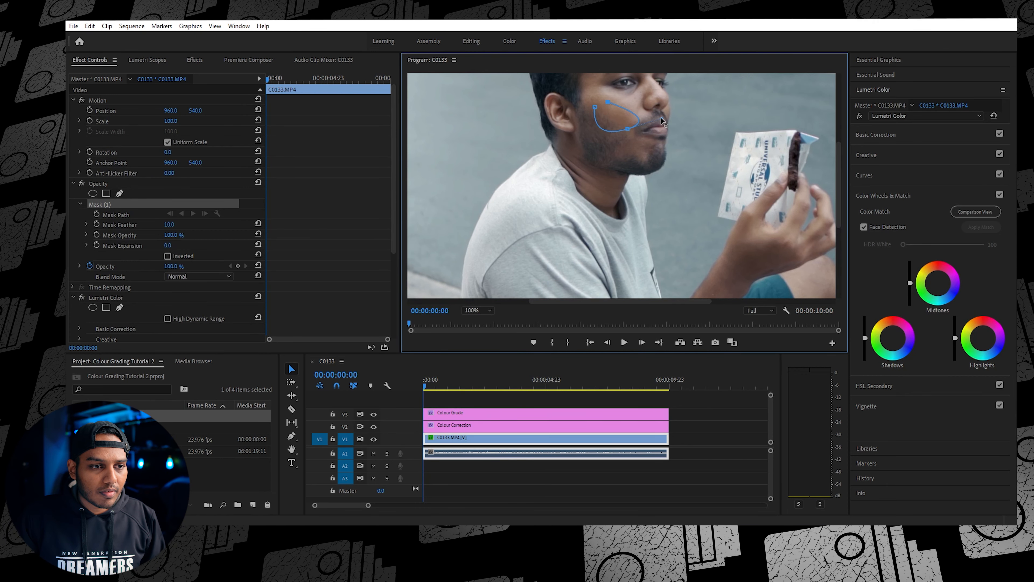
pyautogui.click(596, 107)
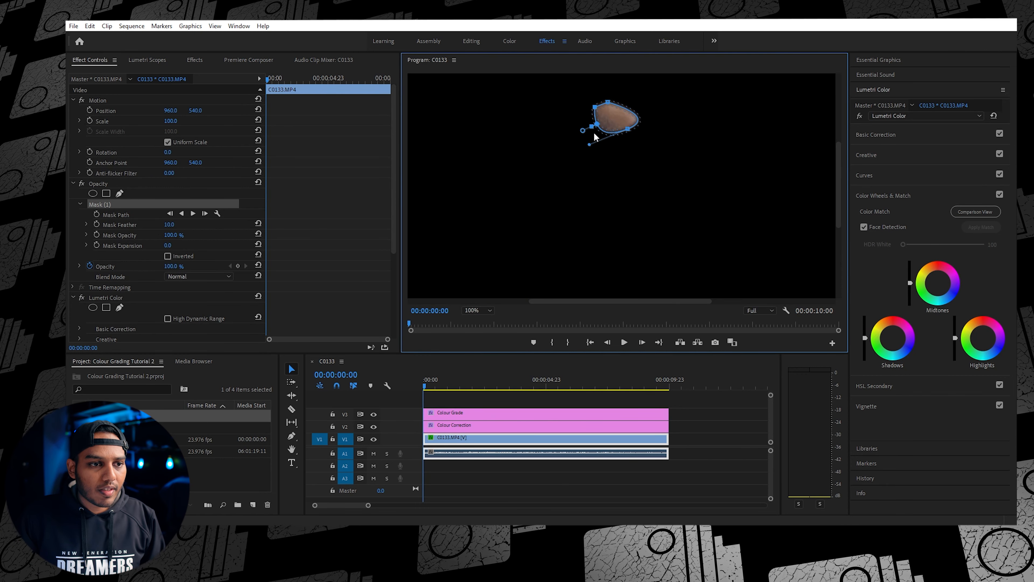
# - Check the masked cheek against the vectorscope's skin tone line with the Colour Grade layer's Color Wheels & Match off and on
pyautogui.click(147, 60)
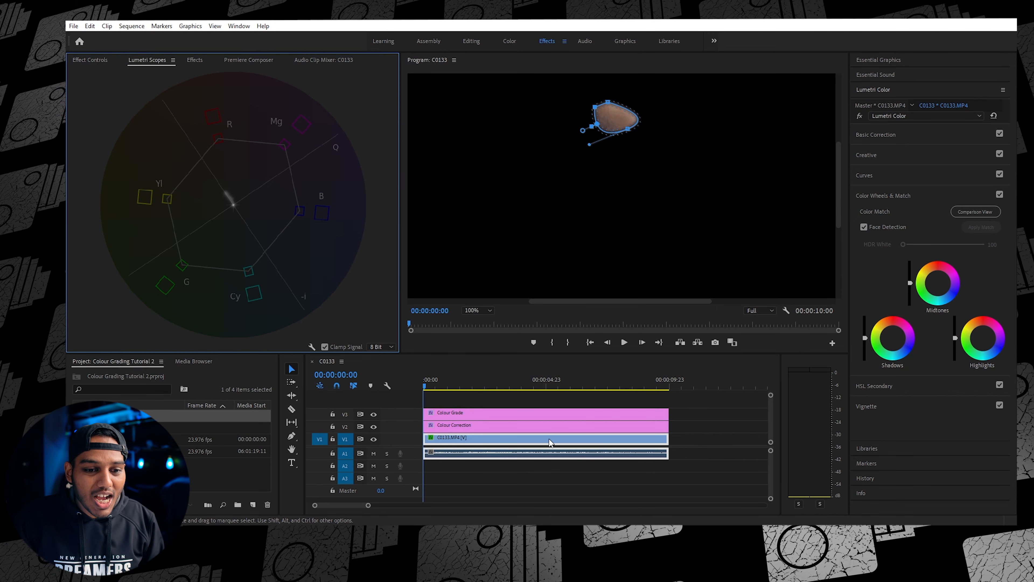
pyautogui.click(1000, 195)
pyautogui.click(1000, 195)
pyautogui.click(1000, 195)
pyautogui.click(1000, 195)
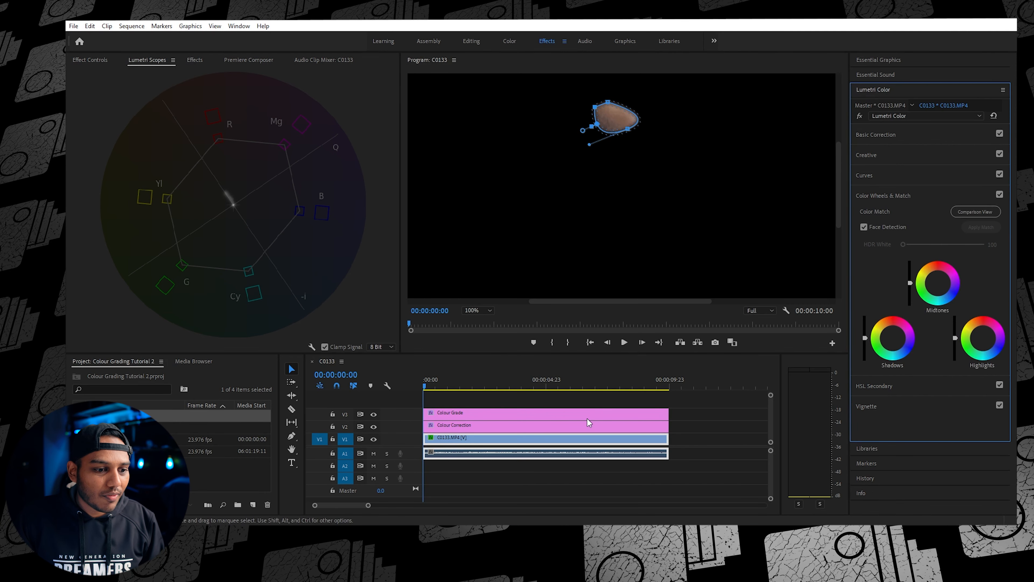
pyautogui.click(589, 414)
pyautogui.click(1000, 195)
pyautogui.click(1000, 195)
pyautogui.click(1000, 194)
pyautogui.click(1000, 195)
pyautogui.click(1000, 195)
pyautogui.click(1000, 195)
pyautogui.click(1000, 195)
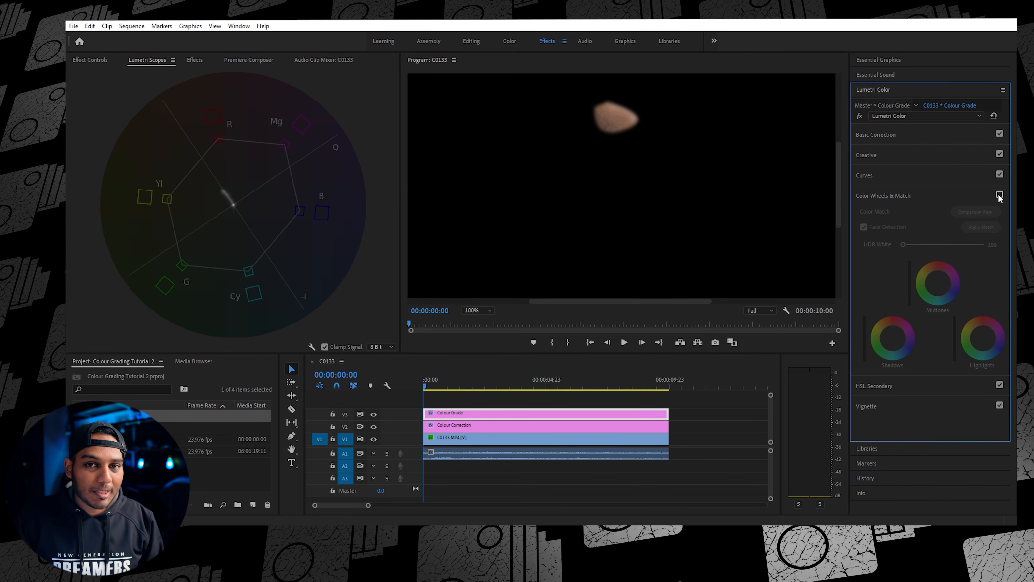
pyautogui.click(1000, 195)
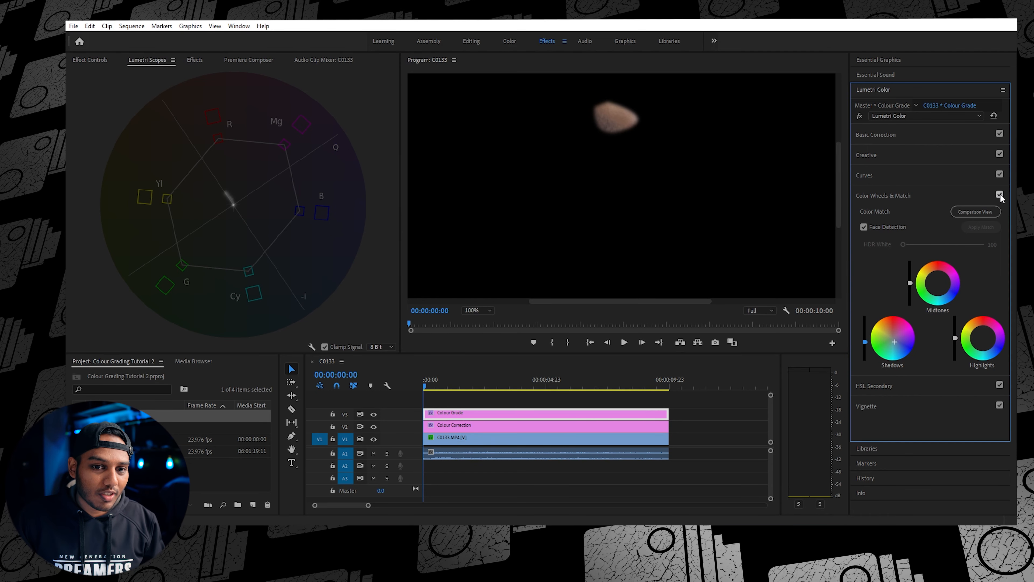
pyautogui.click(1000, 195)
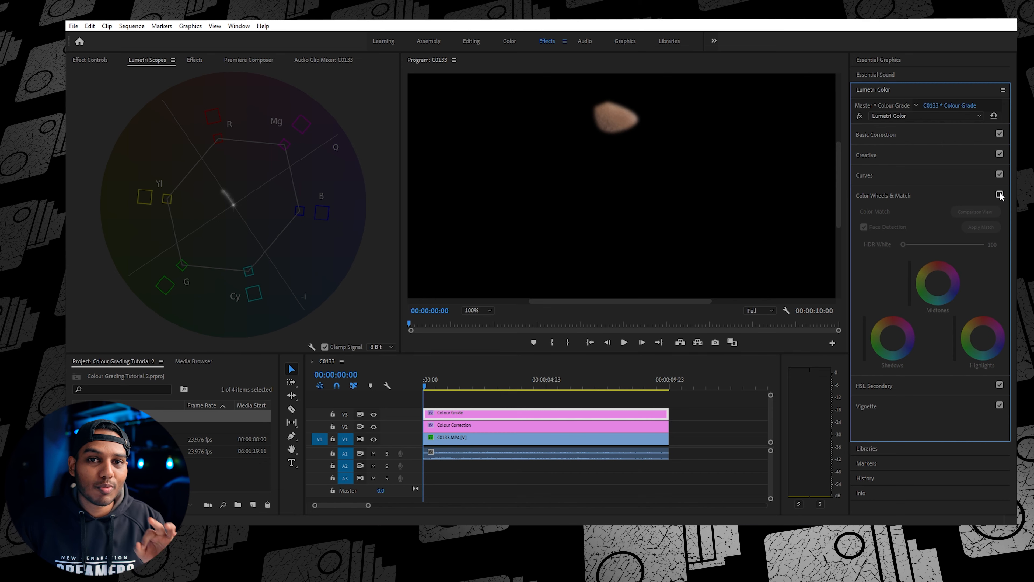
pyautogui.click(1000, 195)
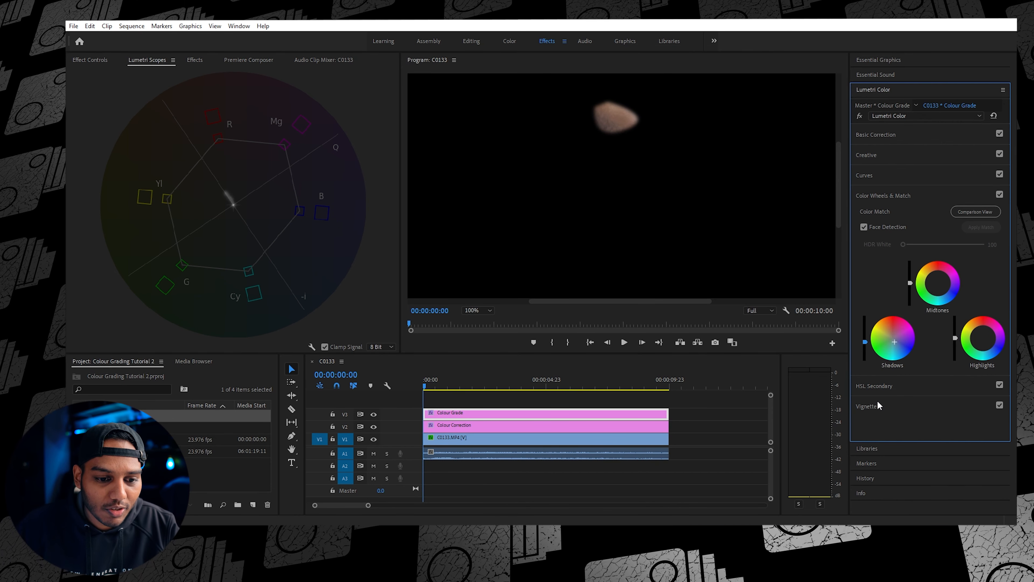
# - Delete the cheek's opacity mask from the C0133.MP4 clip and set the program monitor zoom to Fit
pyautogui.click(876, 387)
pyautogui.scroll(-2, 913, 388)
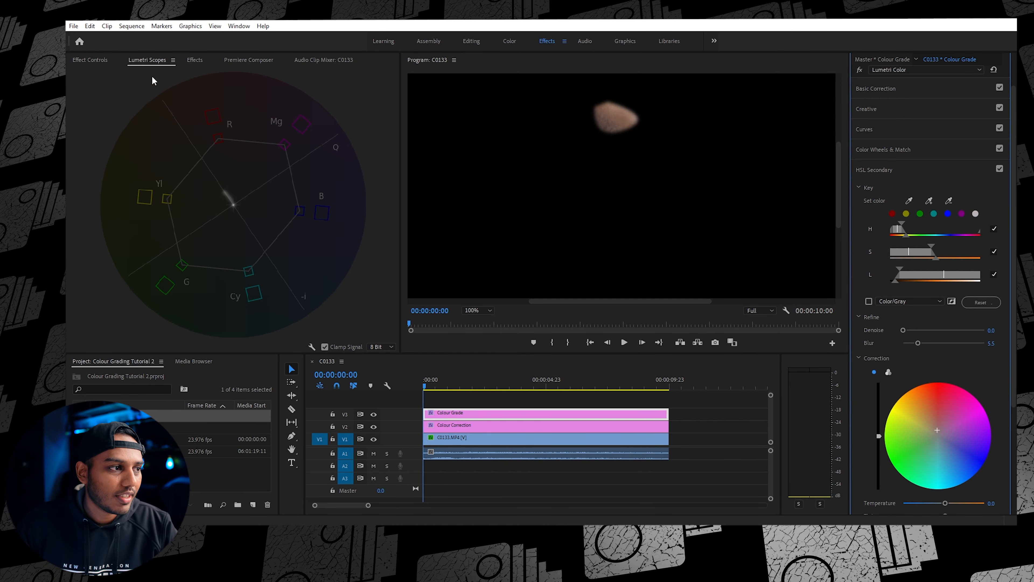
pyautogui.click(91, 60)
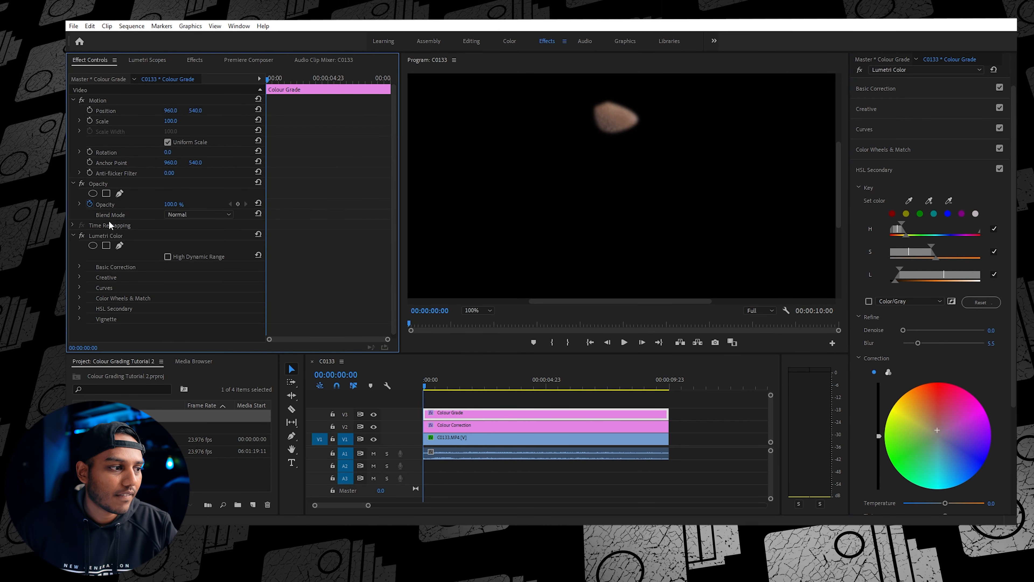
pyautogui.click(611, 447)
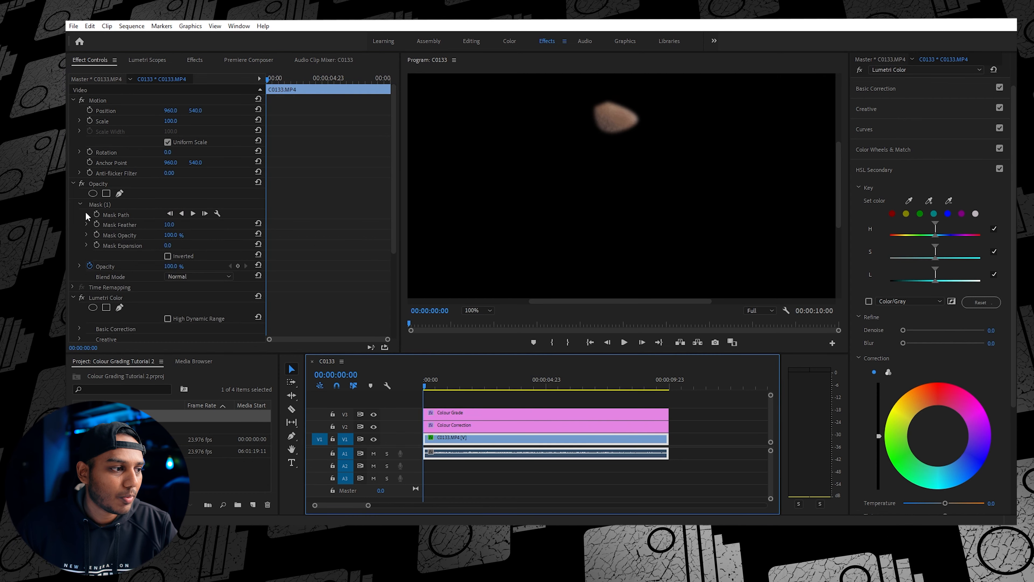
pyautogui.click(107, 205)
pyautogui.press('Delete')
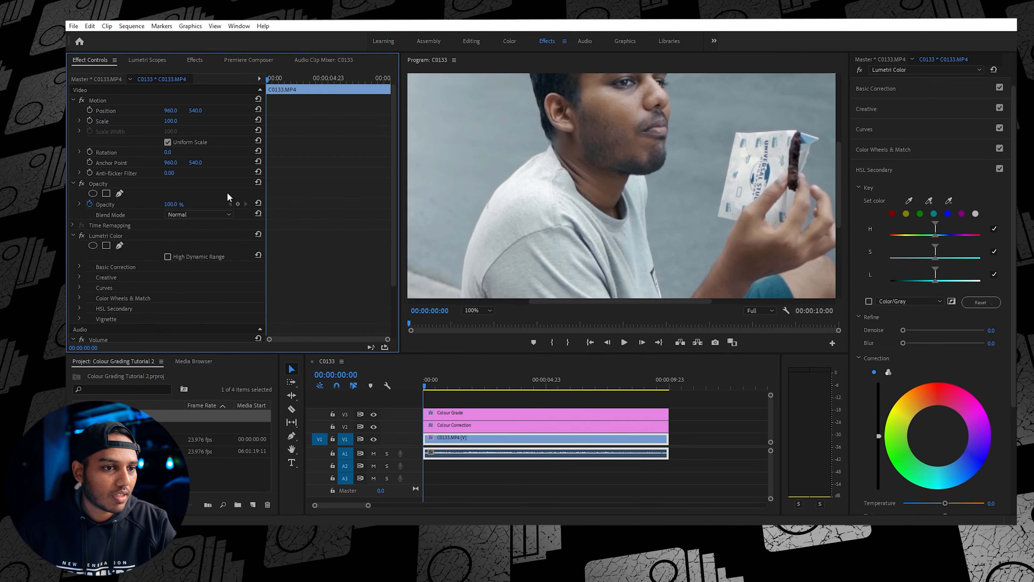
pyautogui.click(473, 311)
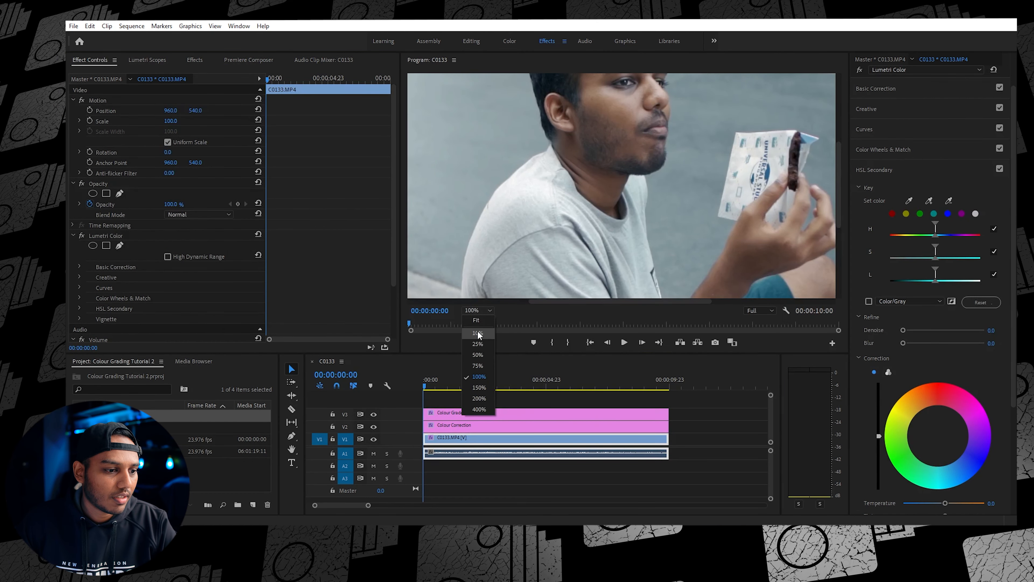
pyautogui.click(478, 321)
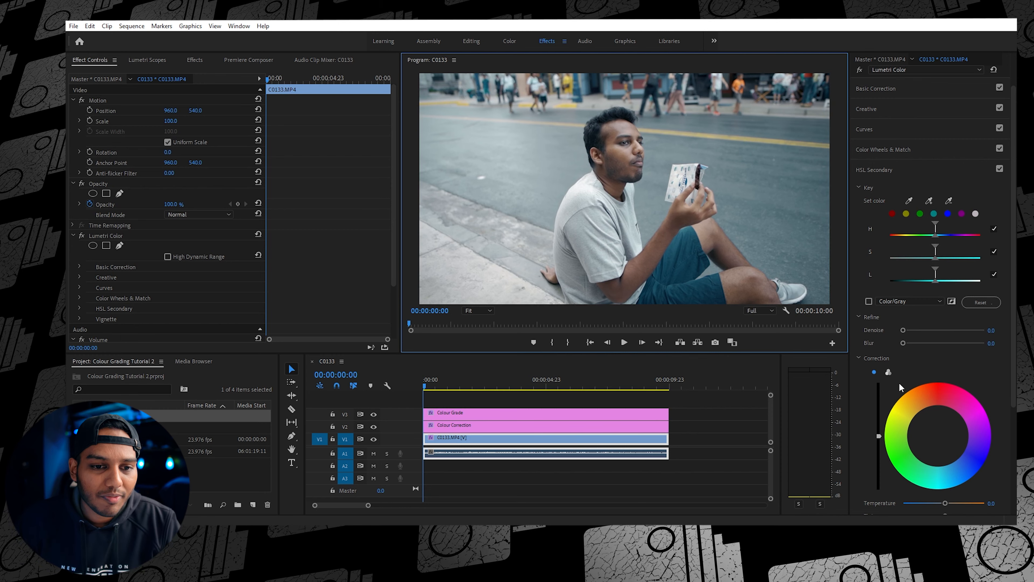
# - Compare the frame with the Colour Grade layer's Color Wheels & Match correction off and on
pyautogui.click(871, 172)
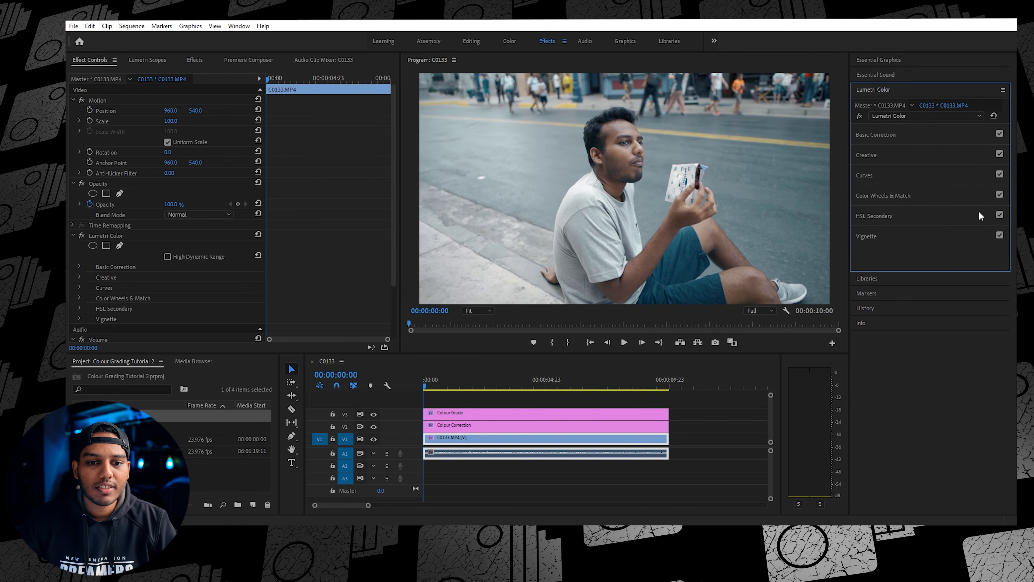
pyautogui.click(506, 414)
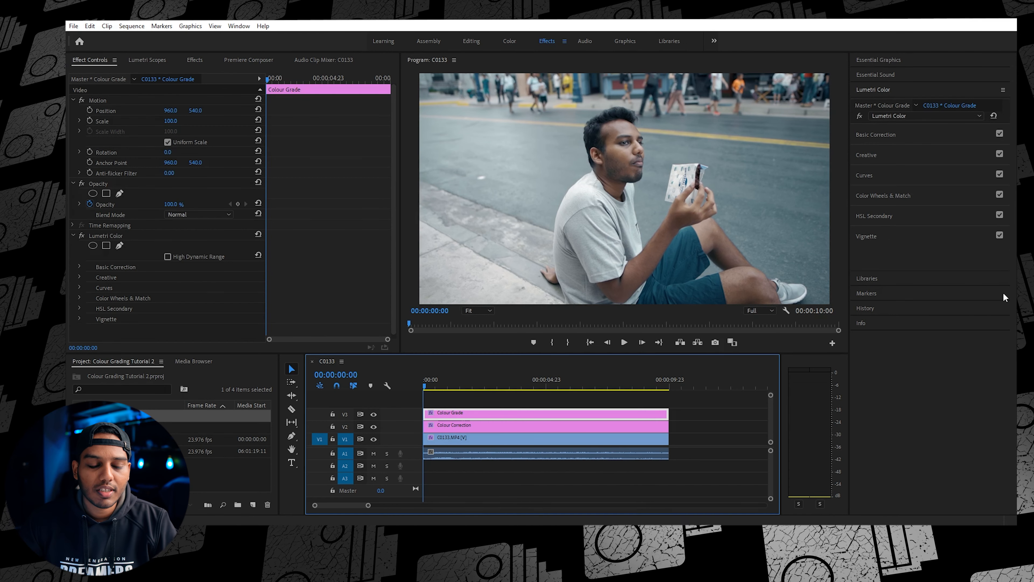
pyautogui.click(1002, 196)
pyautogui.click(1001, 196)
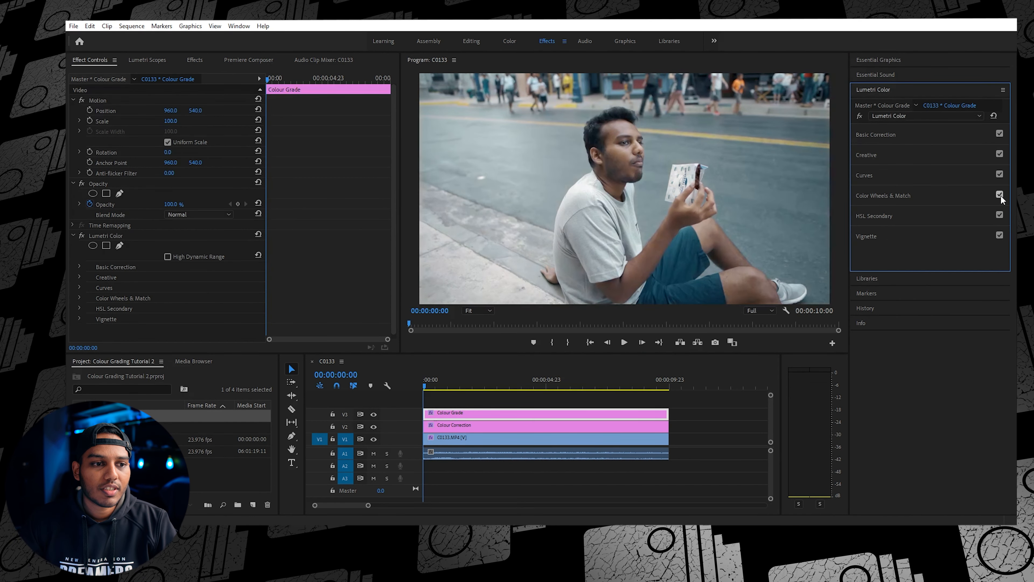
pyautogui.click(1002, 195)
pyautogui.click(1001, 195)
# - Brighten the Colour Grade layer's keyed skin tones slightly in HSL Secondary and raise the Shadows luminance a touch in Color Wheels & Match
pyautogui.click(913, 198)
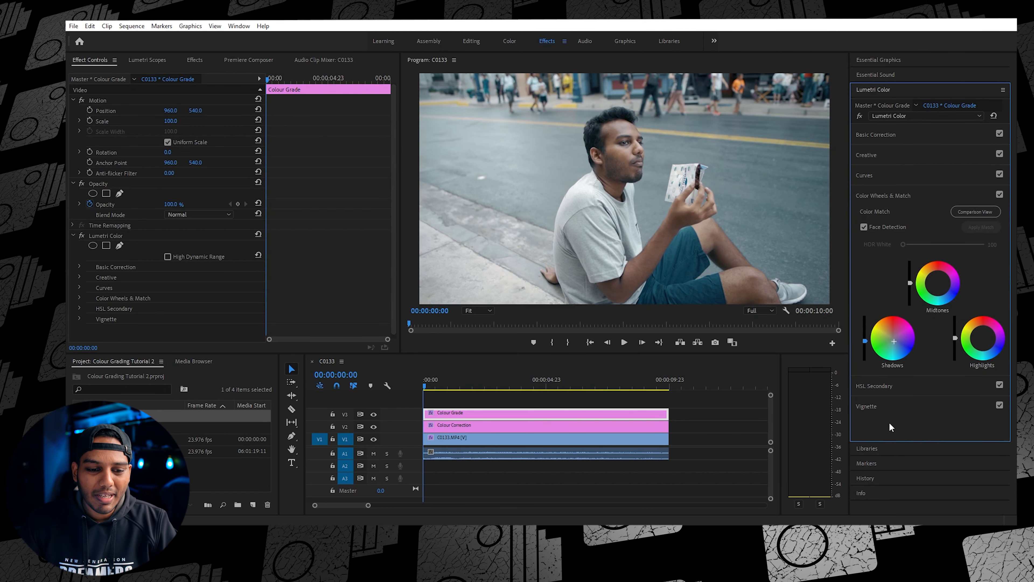
pyautogui.click(882, 392)
pyautogui.scroll(-2, 882, 393)
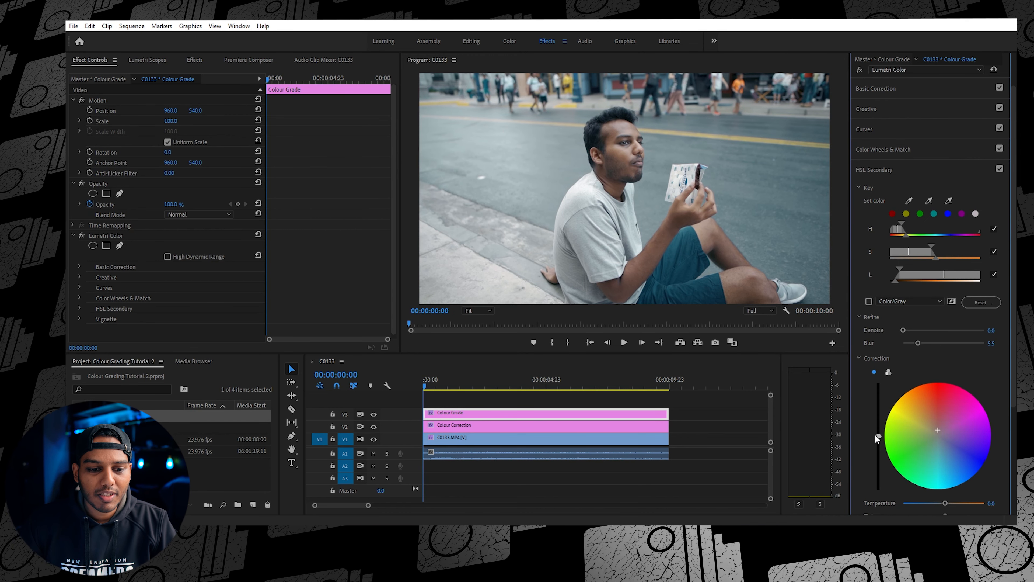
pyautogui.moveTo(878, 436); pyautogui.dragTo(878, 424)
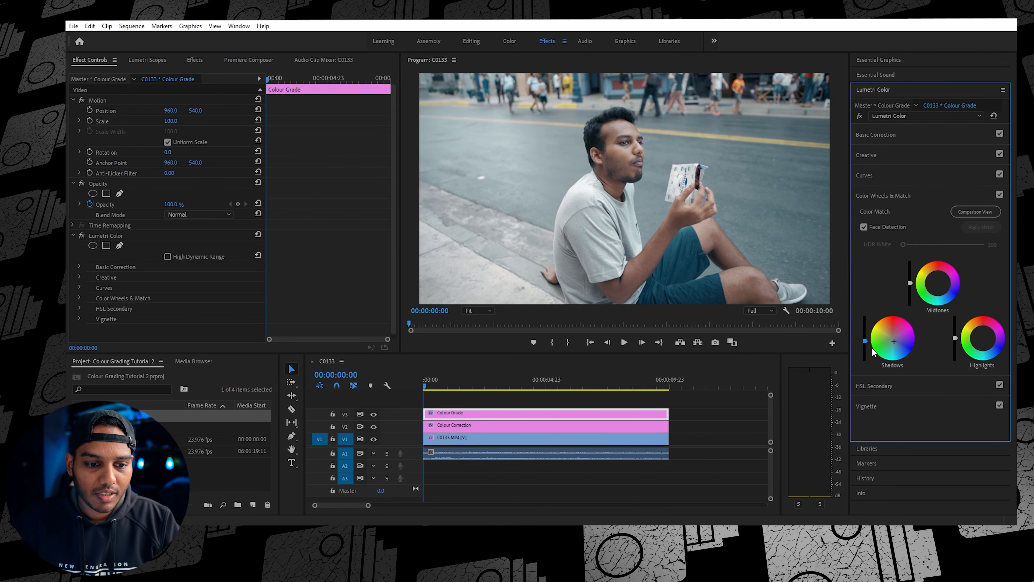
pyautogui.doubleClick(863, 341)
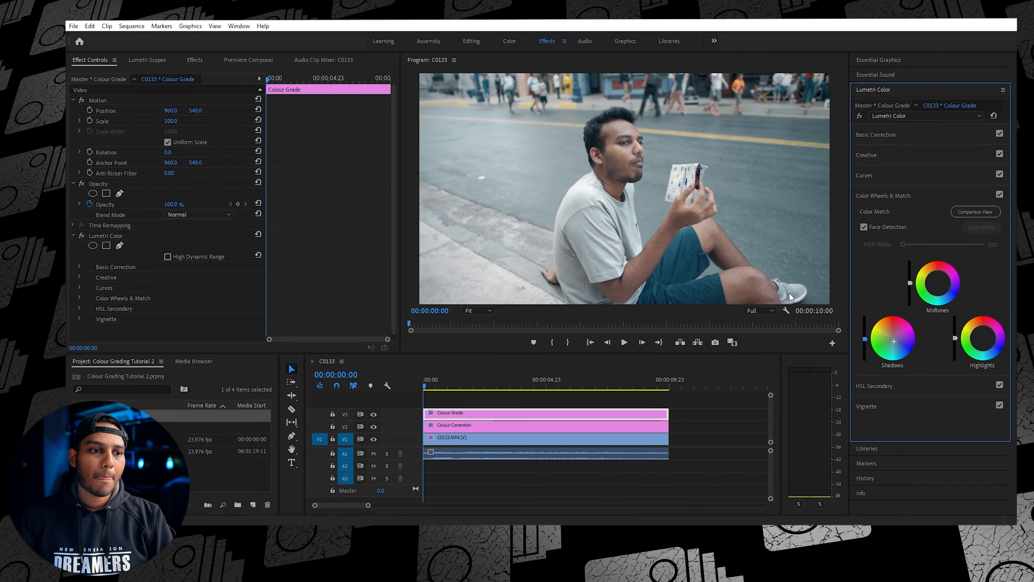
# - Compare the image with the Colour Grade track V3 hidden and shown
pyautogui.click(372, 422)
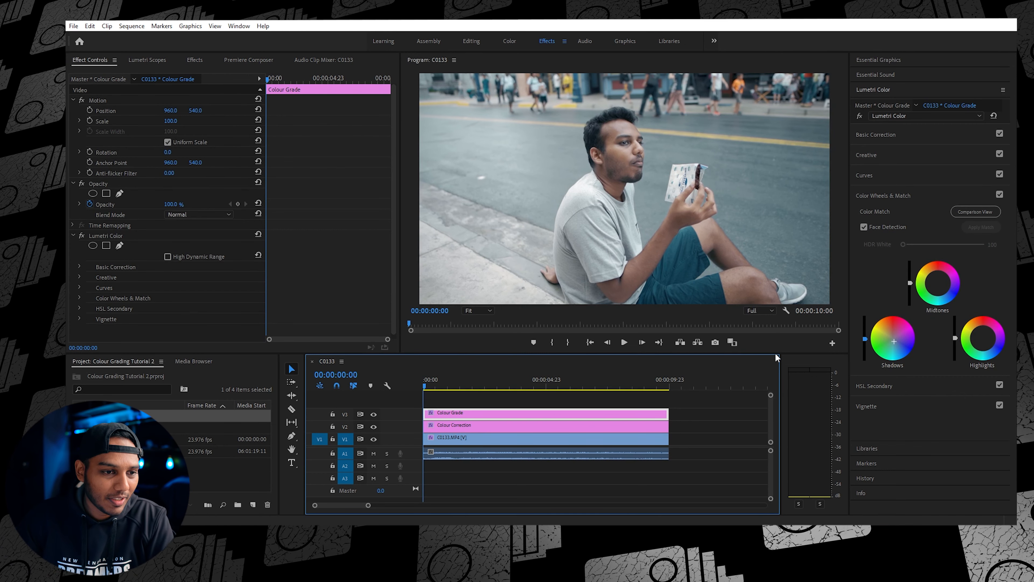
pyautogui.click(373, 414)
pyautogui.click(374, 414)
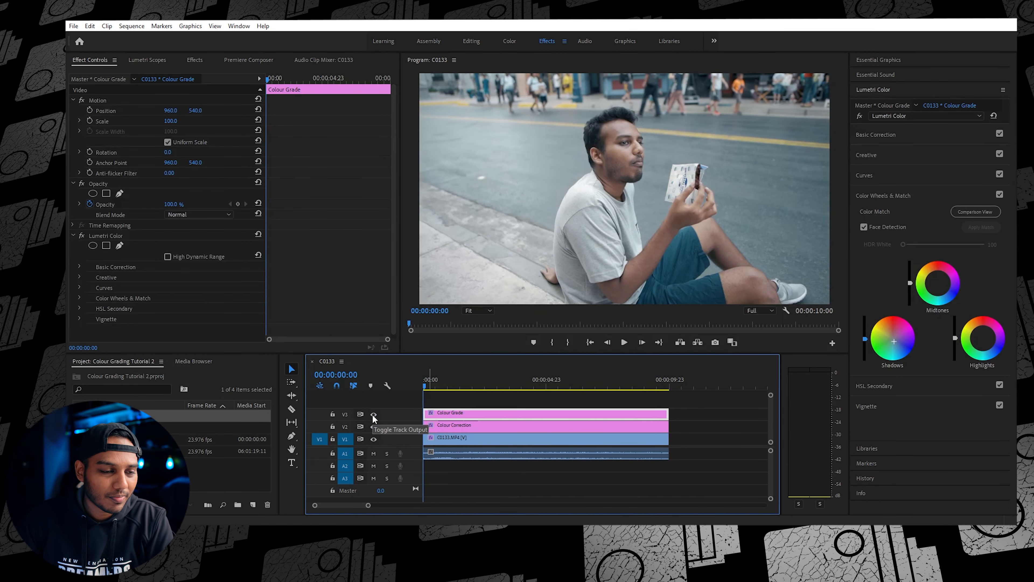
# - Set Exposure to 0.7 and Blacks to -10.3 in the Colour Grade layer's Basic Correction, with the Lumetri Scopes in view
pyautogui.click(911, 88)
pyautogui.click(907, 90)
pyautogui.click(891, 130)
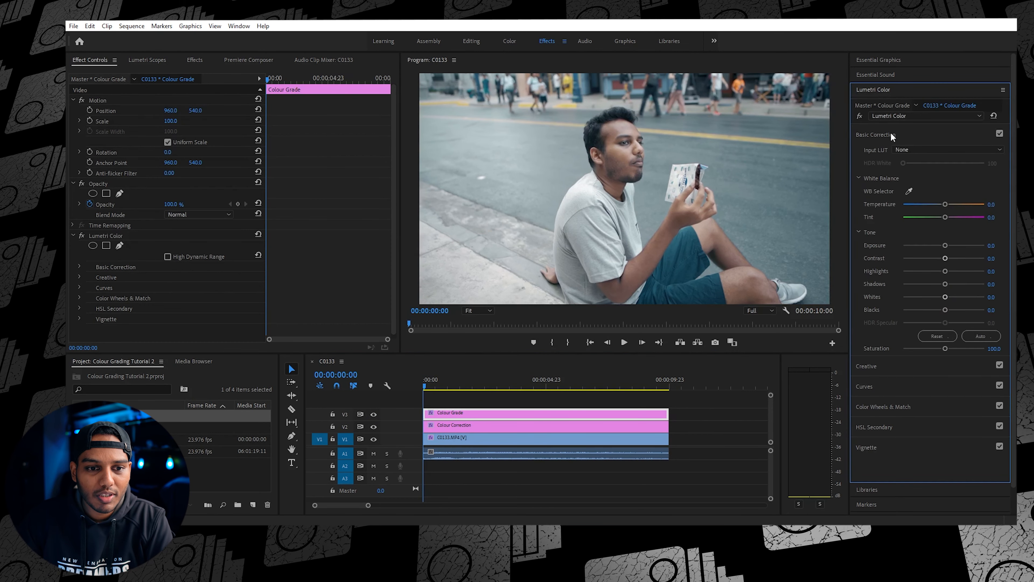
pyautogui.moveTo(948, 245); pyautogui.dragTo(950, 246)
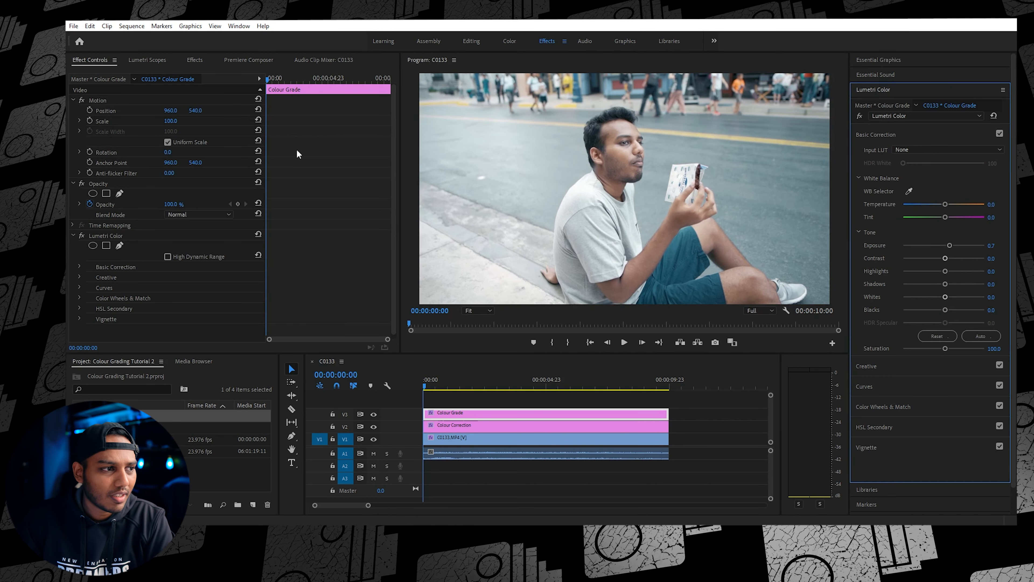
pyautogui.click(194, 60)
pyautogui.click(157, 61)
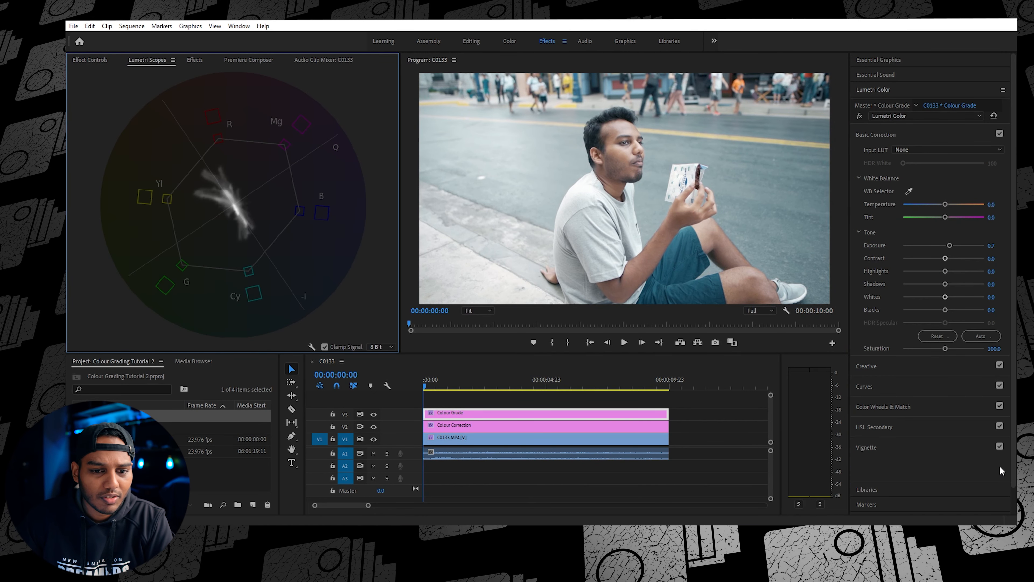
pyautogui.moveTo(945, 310); pyautogui.dragTo(940, 309)
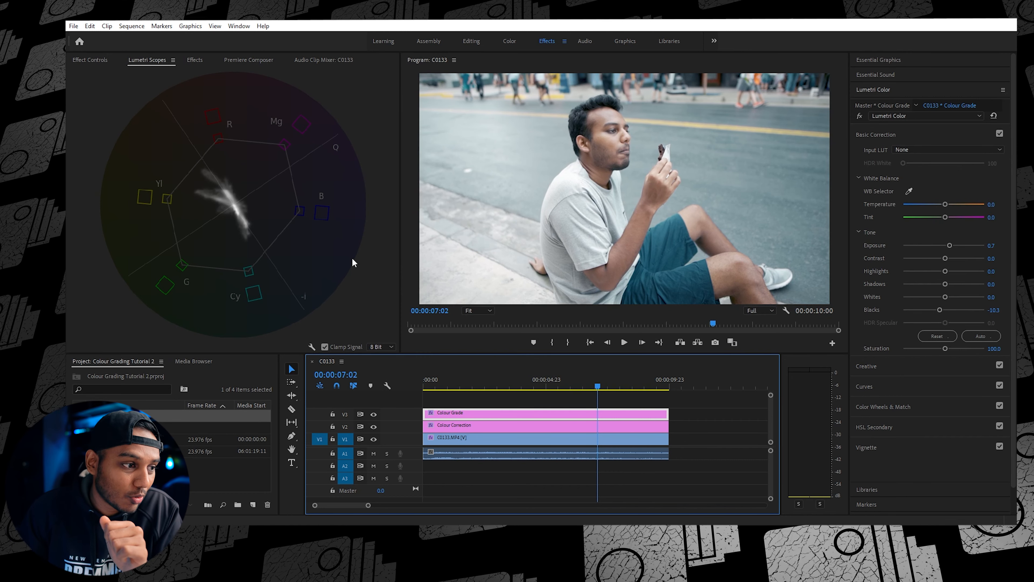
# - Add the RGB parade beside the vectorscope and play a short stretch of the sequence to check the levels
pyautogui.rightClick(281, 216)
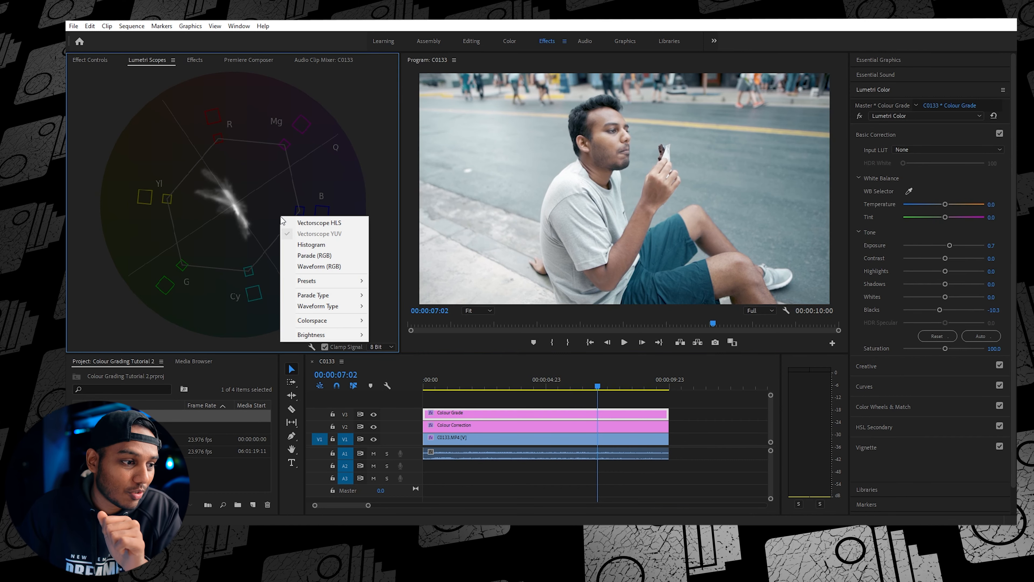
pyautogui.click(332, 254)
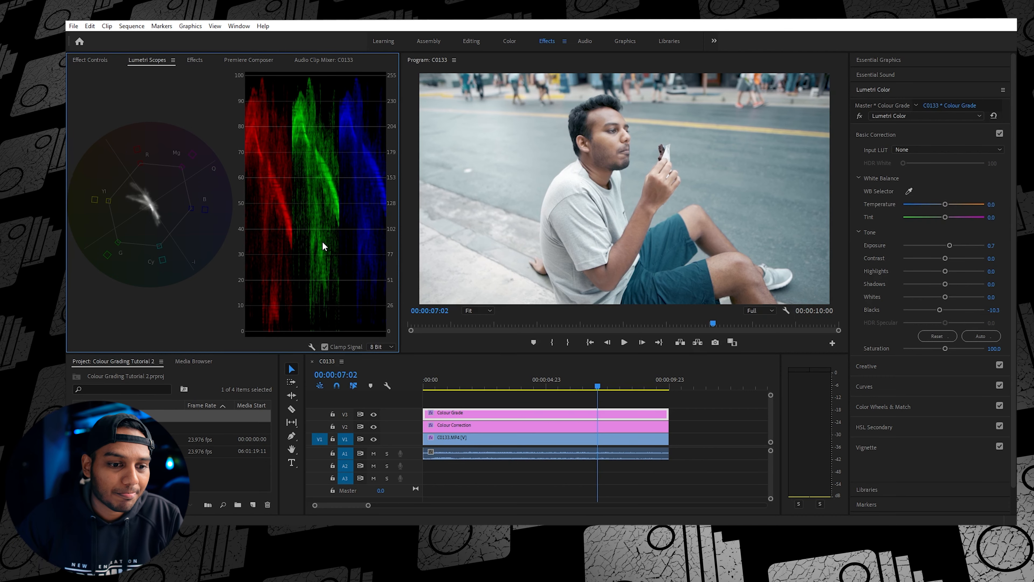
pyautogui.press('space')
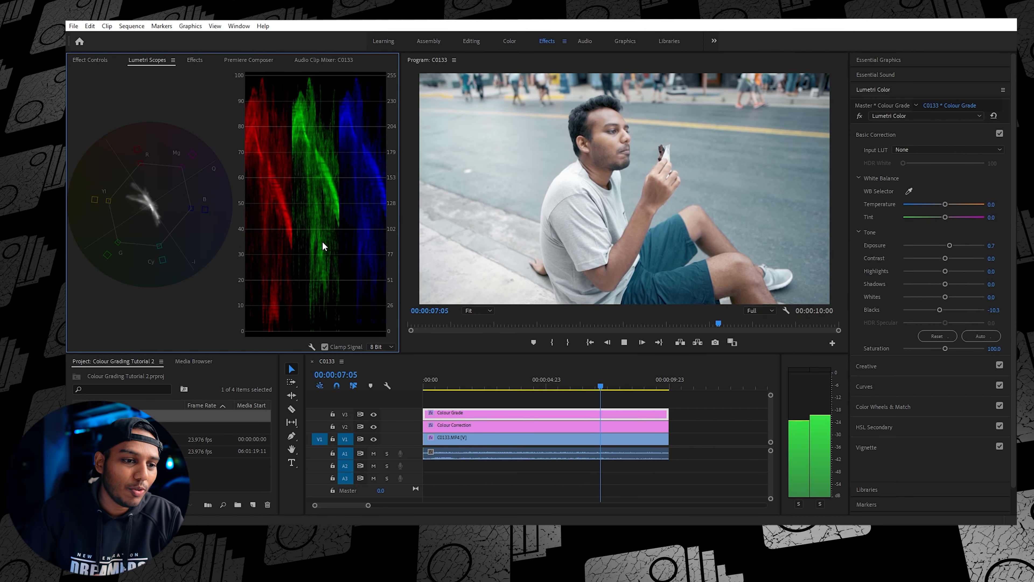
pyautogui.press('space')
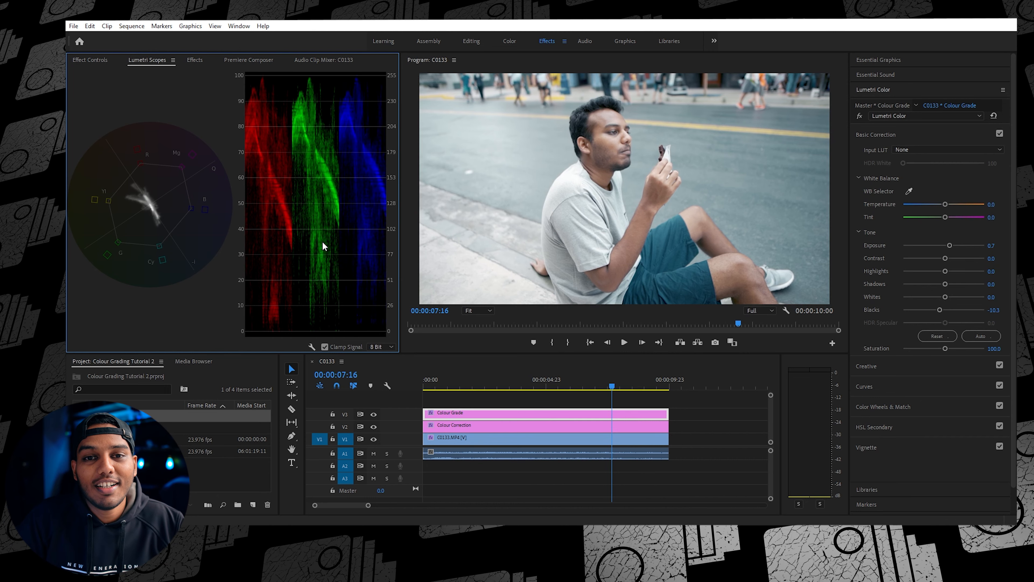
# - Hide the output of the Colour Grade track V3 and the Colour Correction track V2
pyautogui.click(374, 414)
pyautogui.click(374, 426)
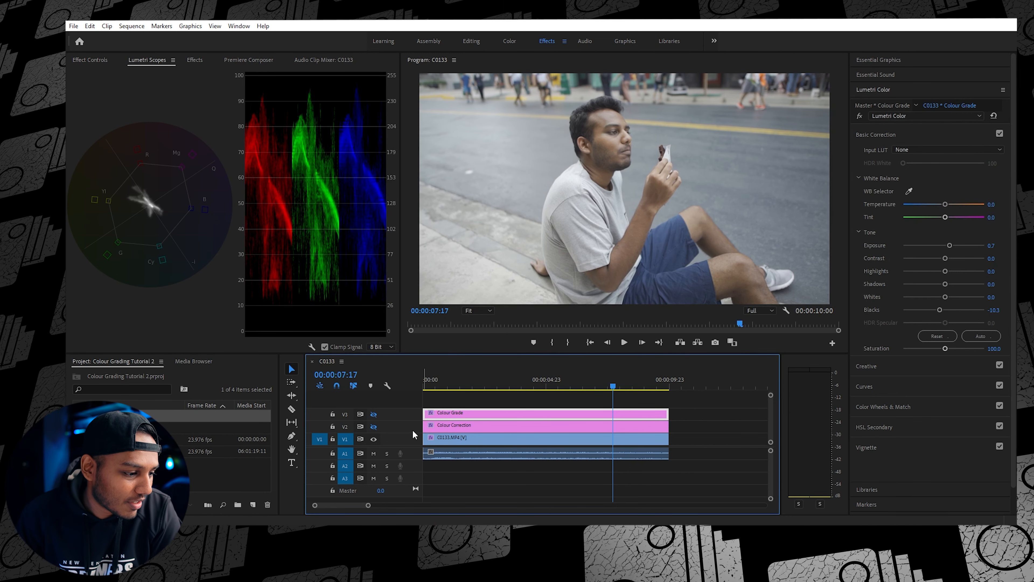
# - Create a 1920 x 1080 adjustment layer named Filter and place it on V4, extended to the full length of the clip
pyautogui.rightClick(200, 463)
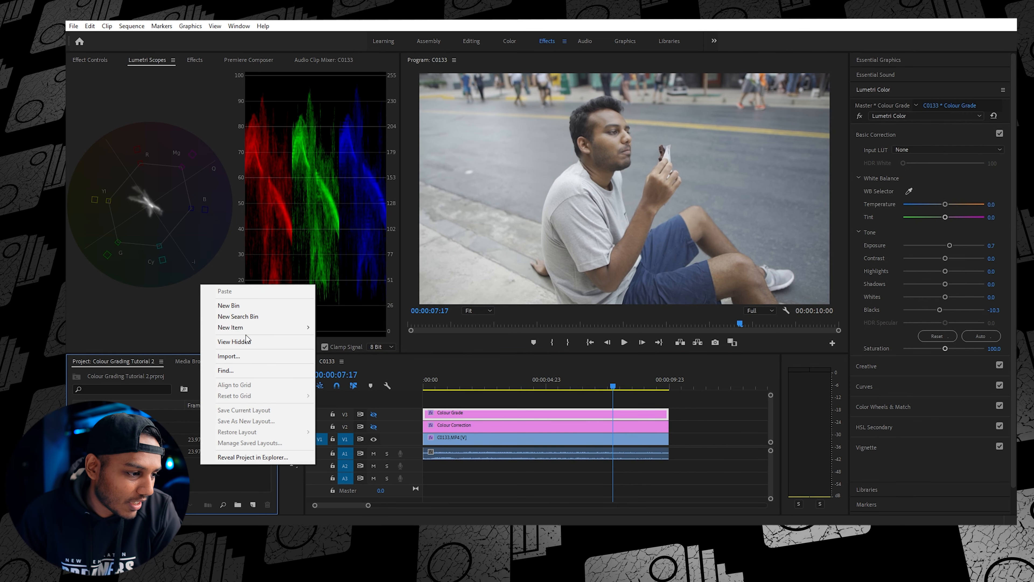
pyautogui.moveTo(246, 330)
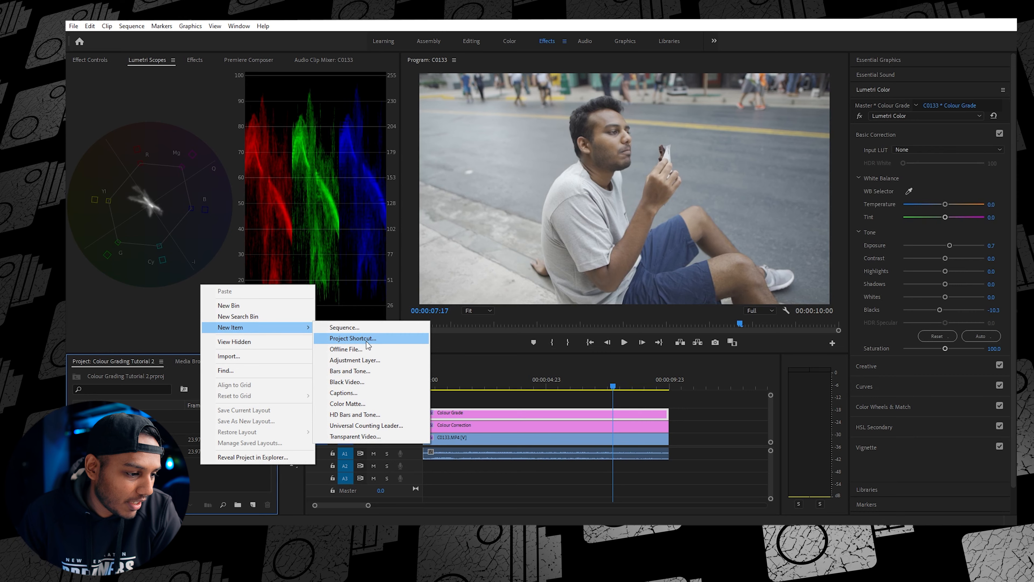
pyautogui.click(351, 360)
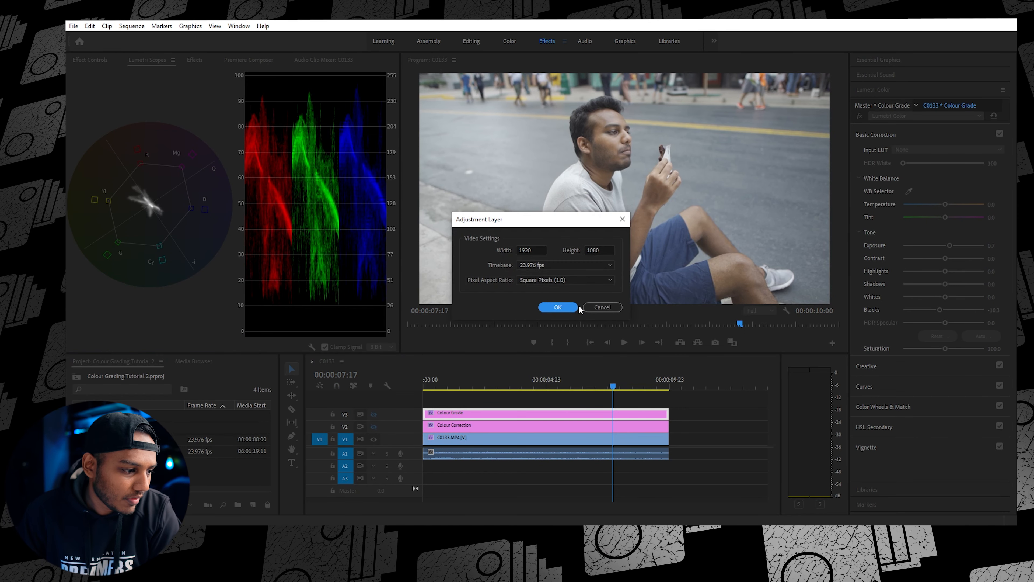
pyautogui.click(555, 305)
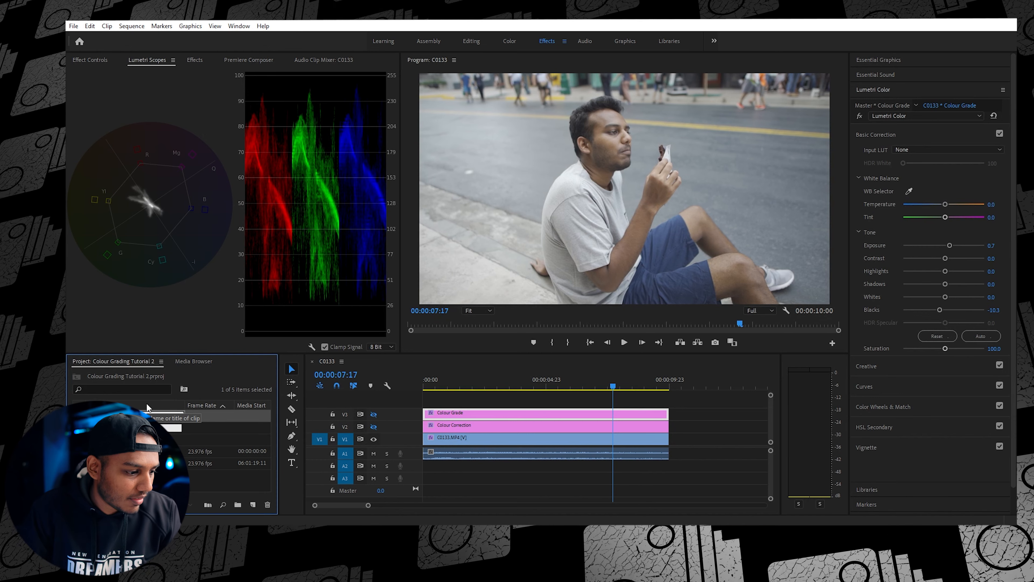
pyautogui.press('Return')
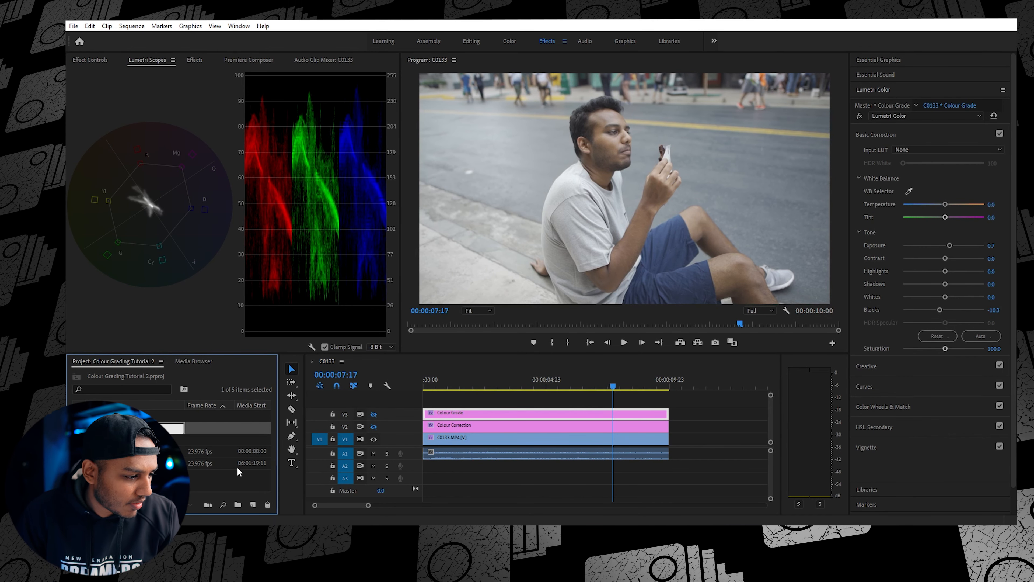
pyautogui.click(142, 481)
pyautogui.moveTo(122, 415); pyautogui.dragTo(423, 404)
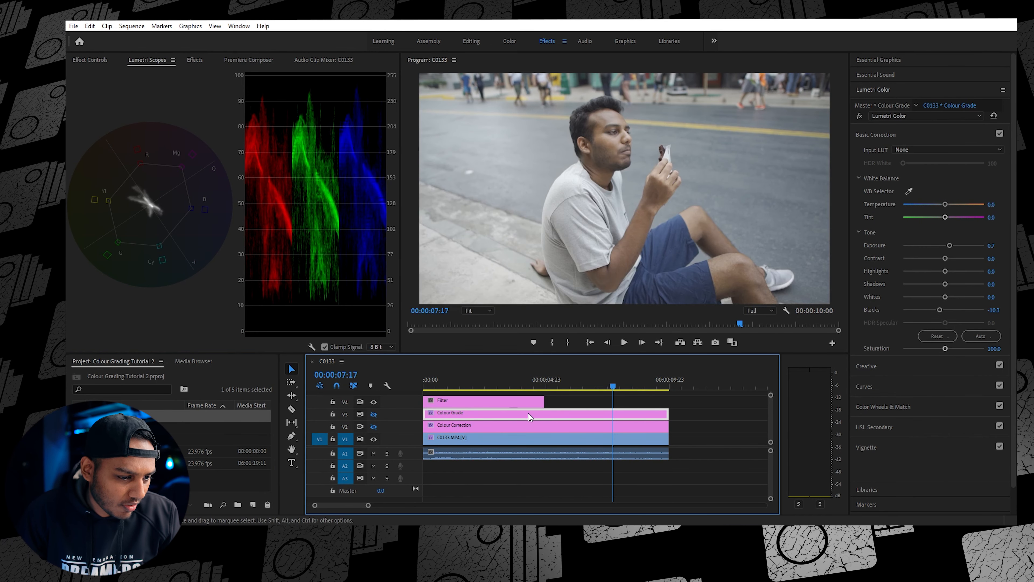
pyautogui.moveTo(538, 403); pyautogui.dragTo(667, 404)
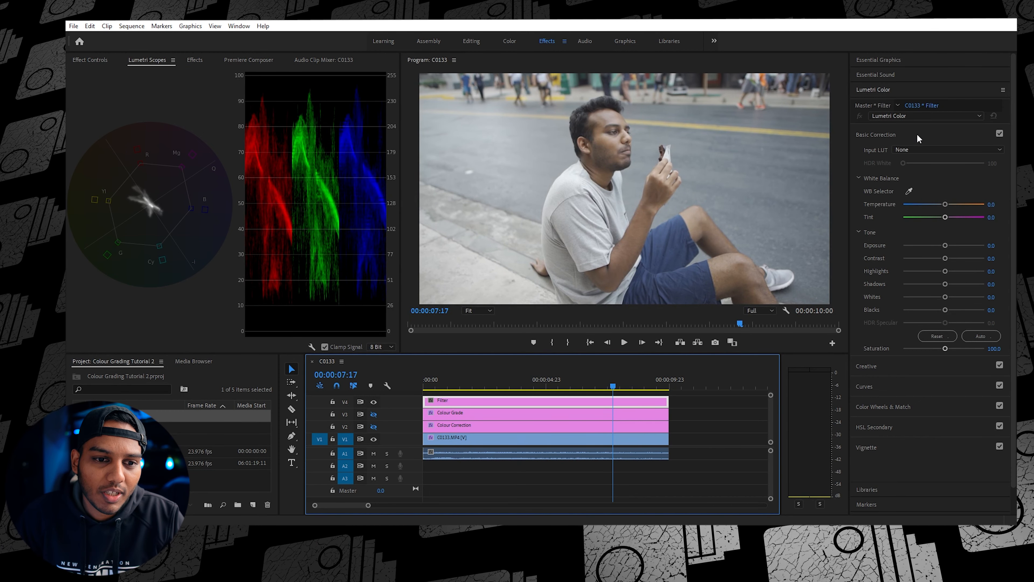
# - Apply the That Teal & Orange Though_5.AF2I9415 LUT as the Filter layer's Creative look, loaded from the Footage folder on drive D
pyautogui.click(905, 151)
pyautogui.click(905, 135)
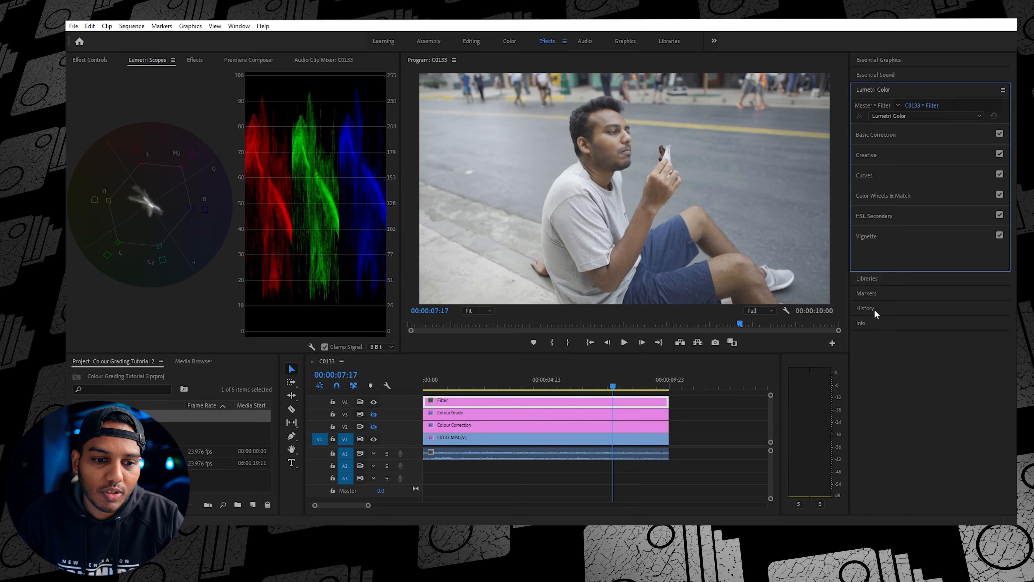
pyautogui.click(887, 161)
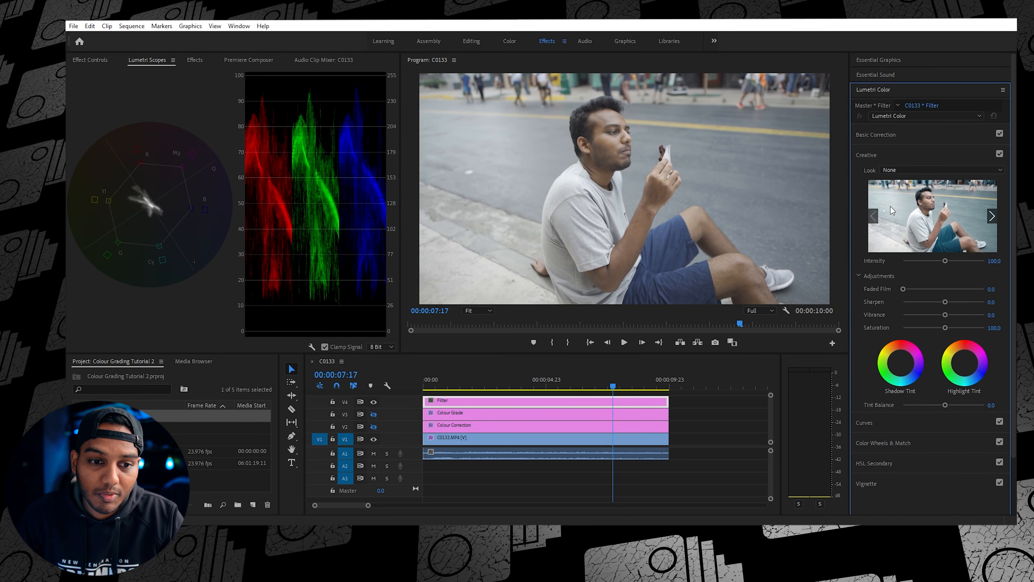
pyautogui.click(911, 170)
pyautogui.click(870, 201)
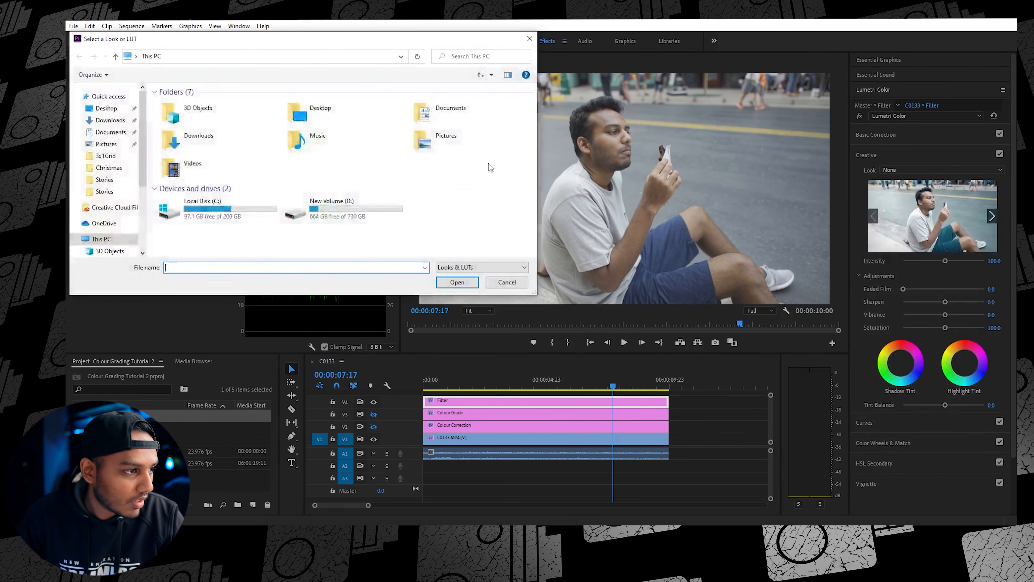
pyautogui.doubleClick(230, 215)
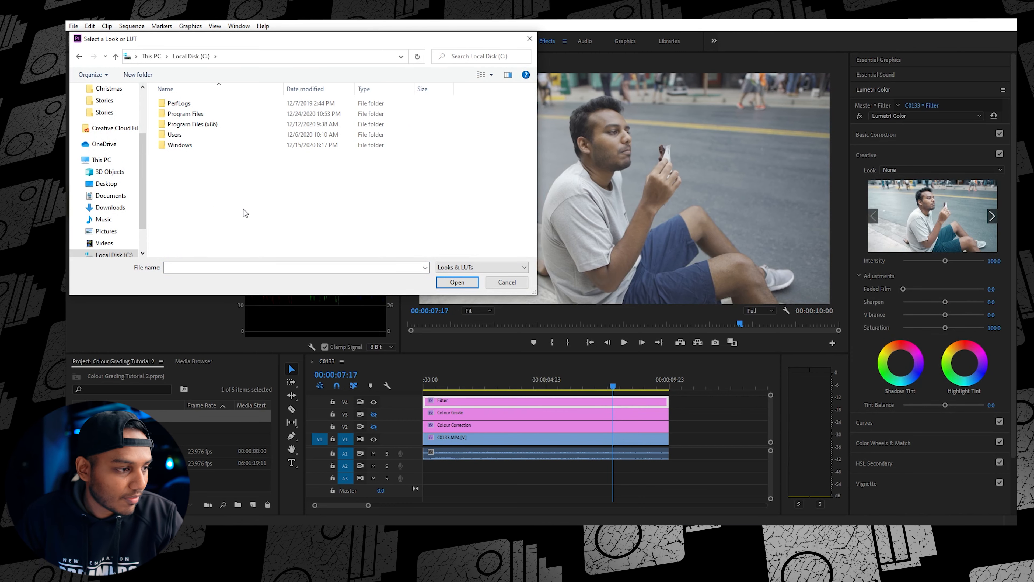
pyautogui.hotkey('alt', 'Left')
pyautogui.doubleClick(285, 209)
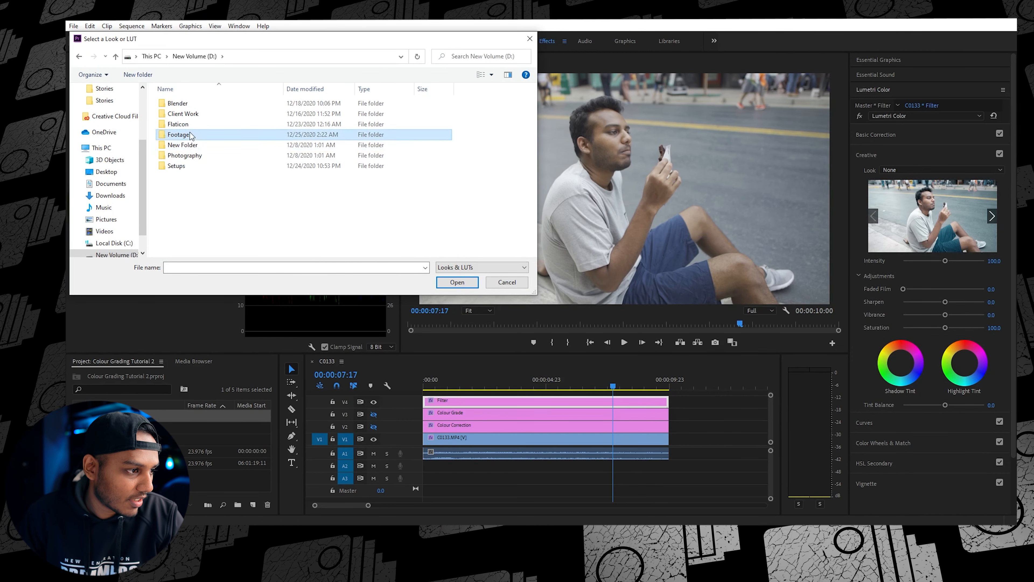
pyautogui.doubleClick(231, 134)
pyautogui.doubleClick(345, 116)
pyautogui.doubleClick(230, 115)
pyautogui.doubleClick(222, 166)
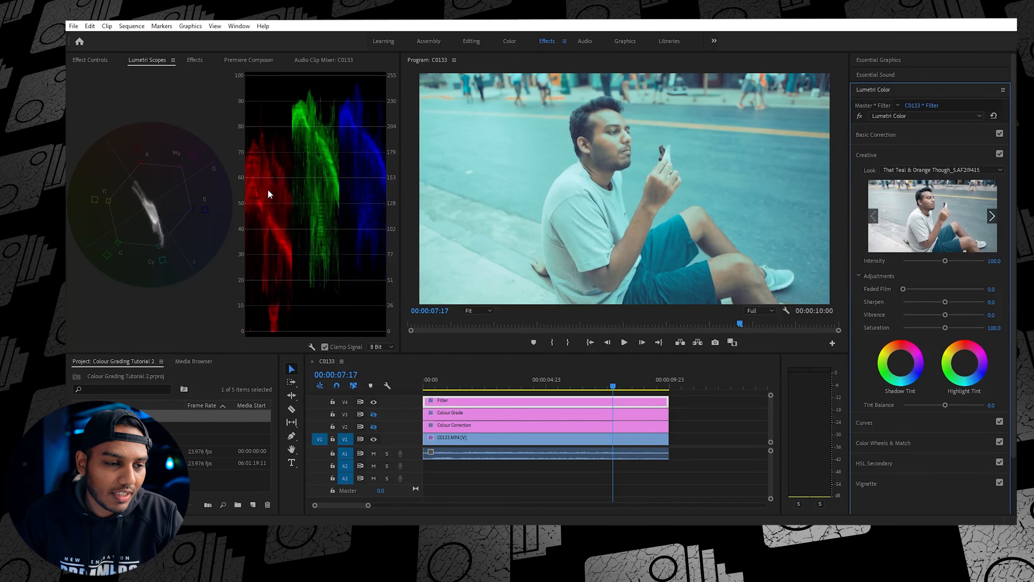